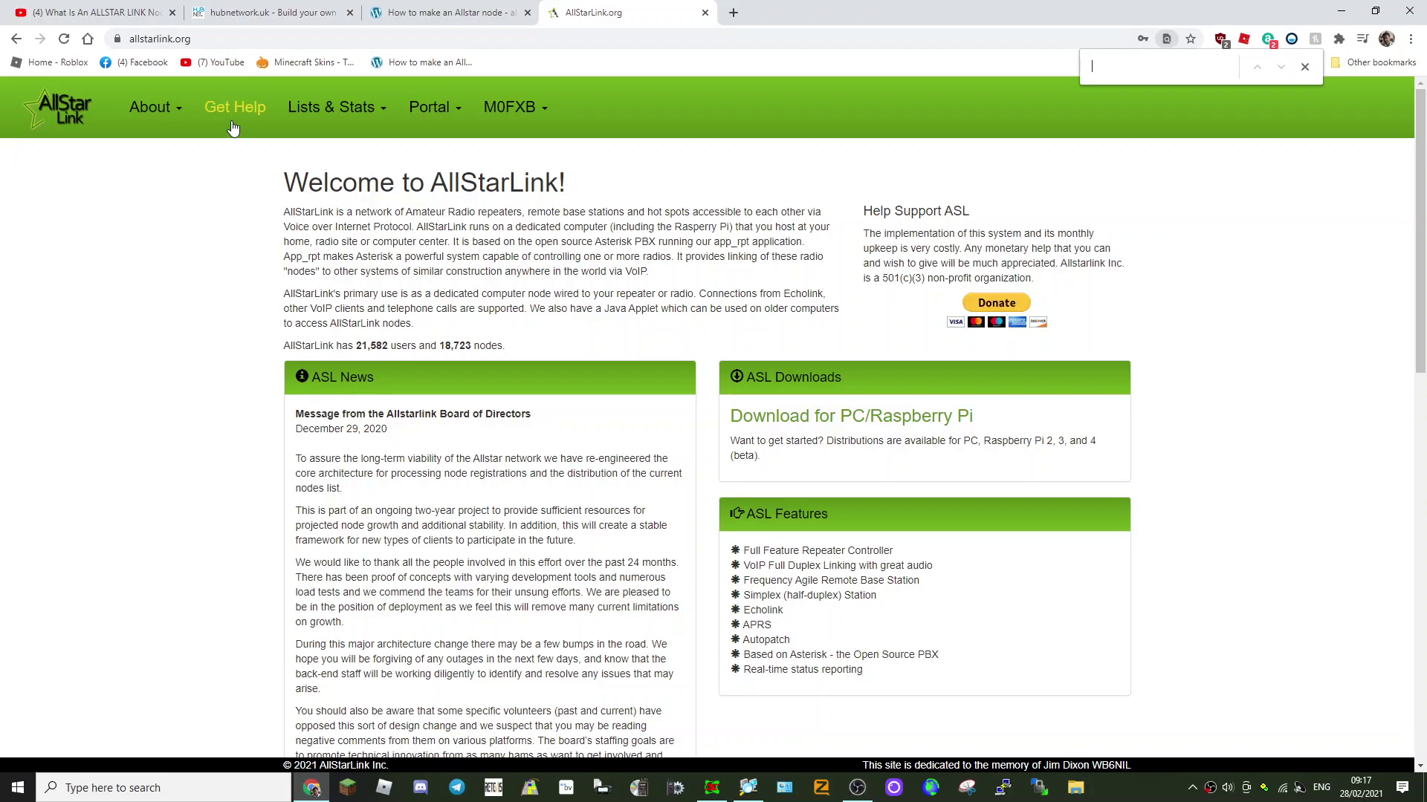
Look over the HUBNet build-your-own-node page, the What Is An ALLSTAR LINK Node video and the AllStarLink home page
{"action": "left_click", "coordinate": [249, 15]}
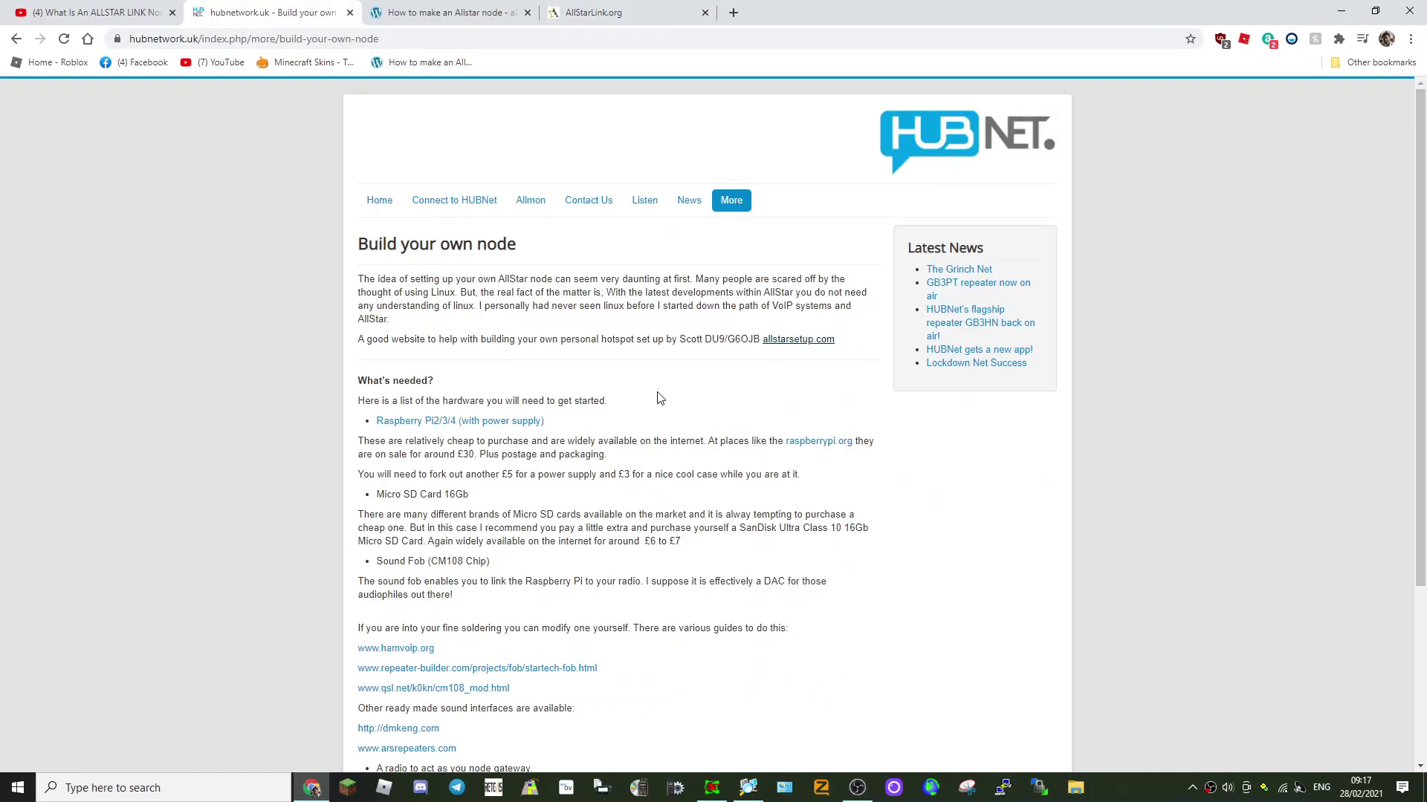
{"action": "left_click", "coordinate": [457, 15]}
{"action": "left_click", "coordinate": [138, 15]}
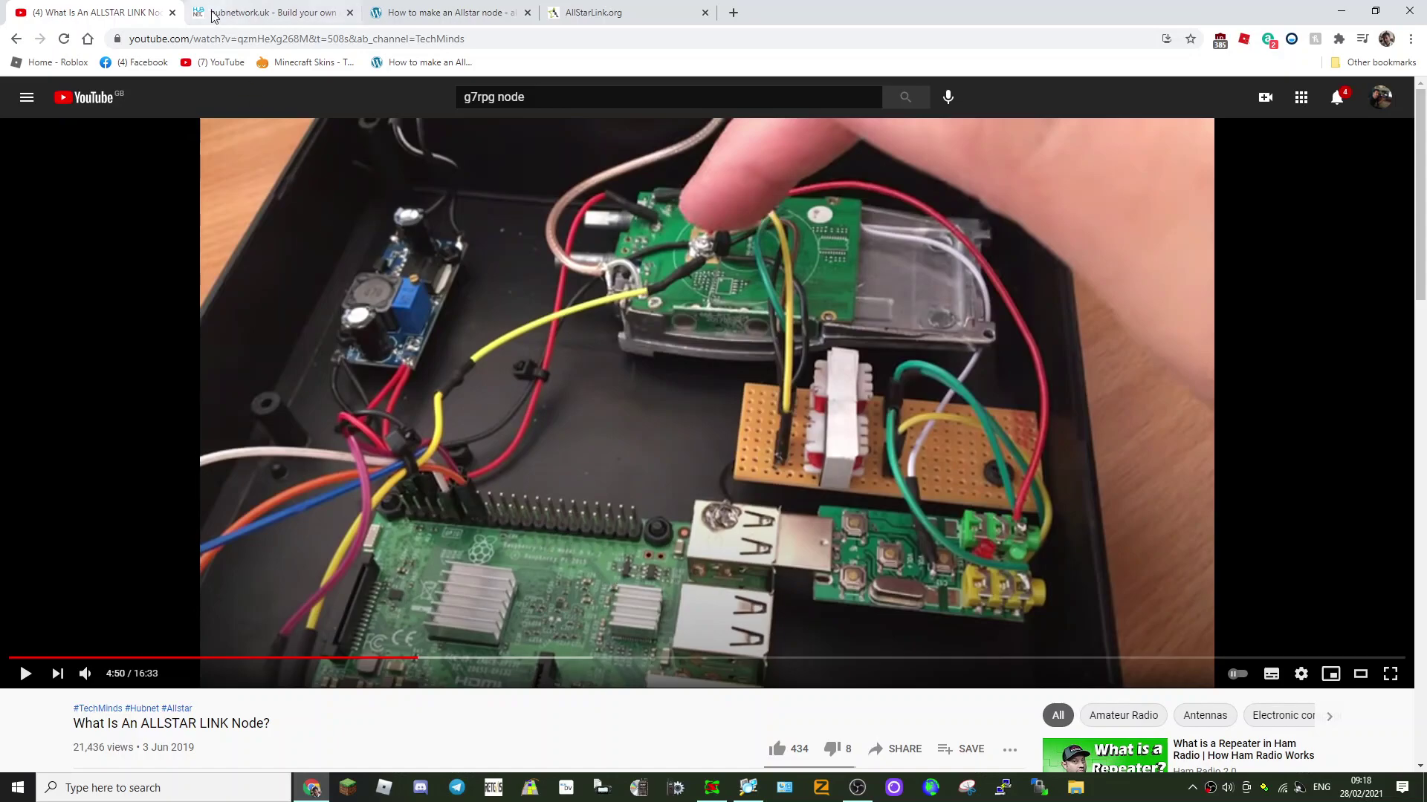
{"action": "left_click", "coordinate": [557, 20]}
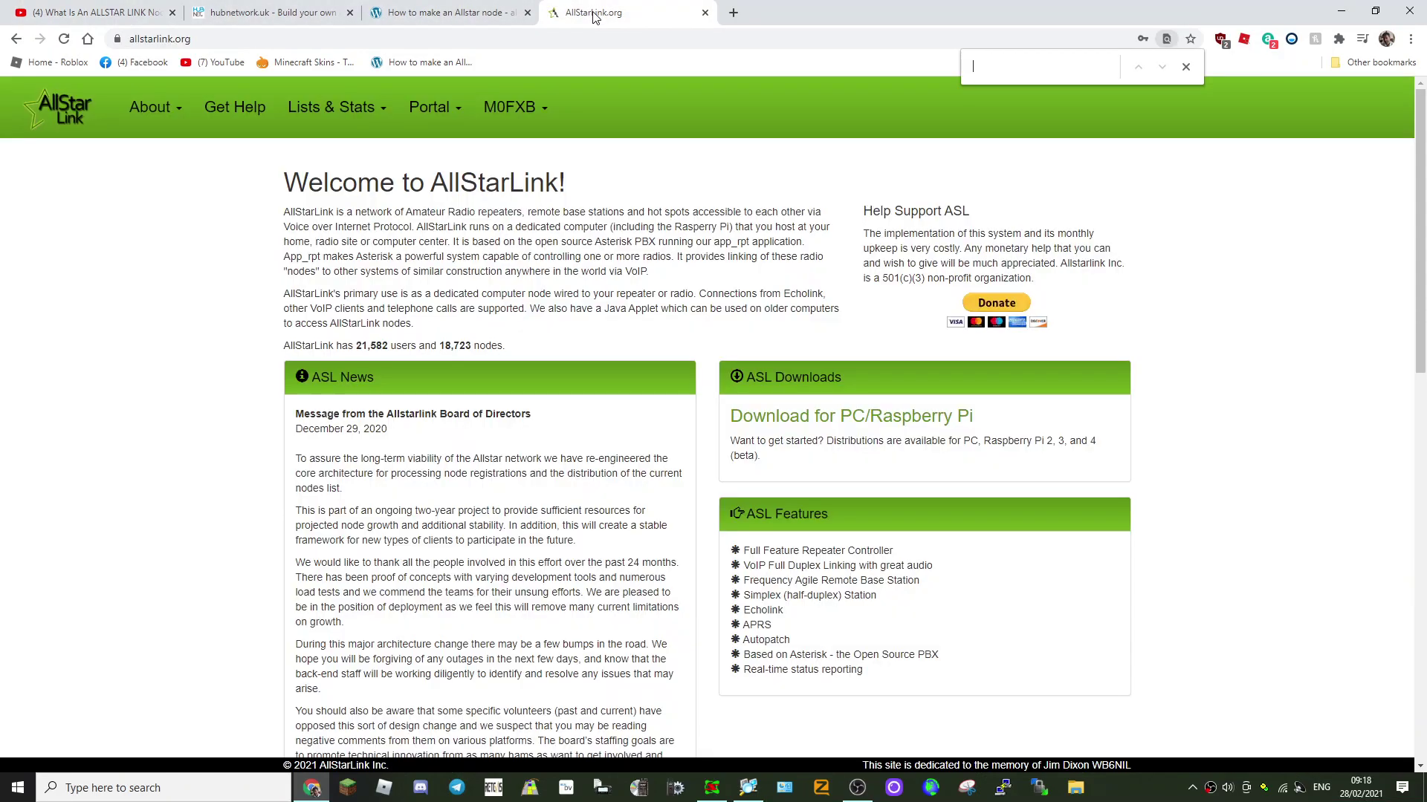
{"action": "left_click", "coordinate": [313, 13]}
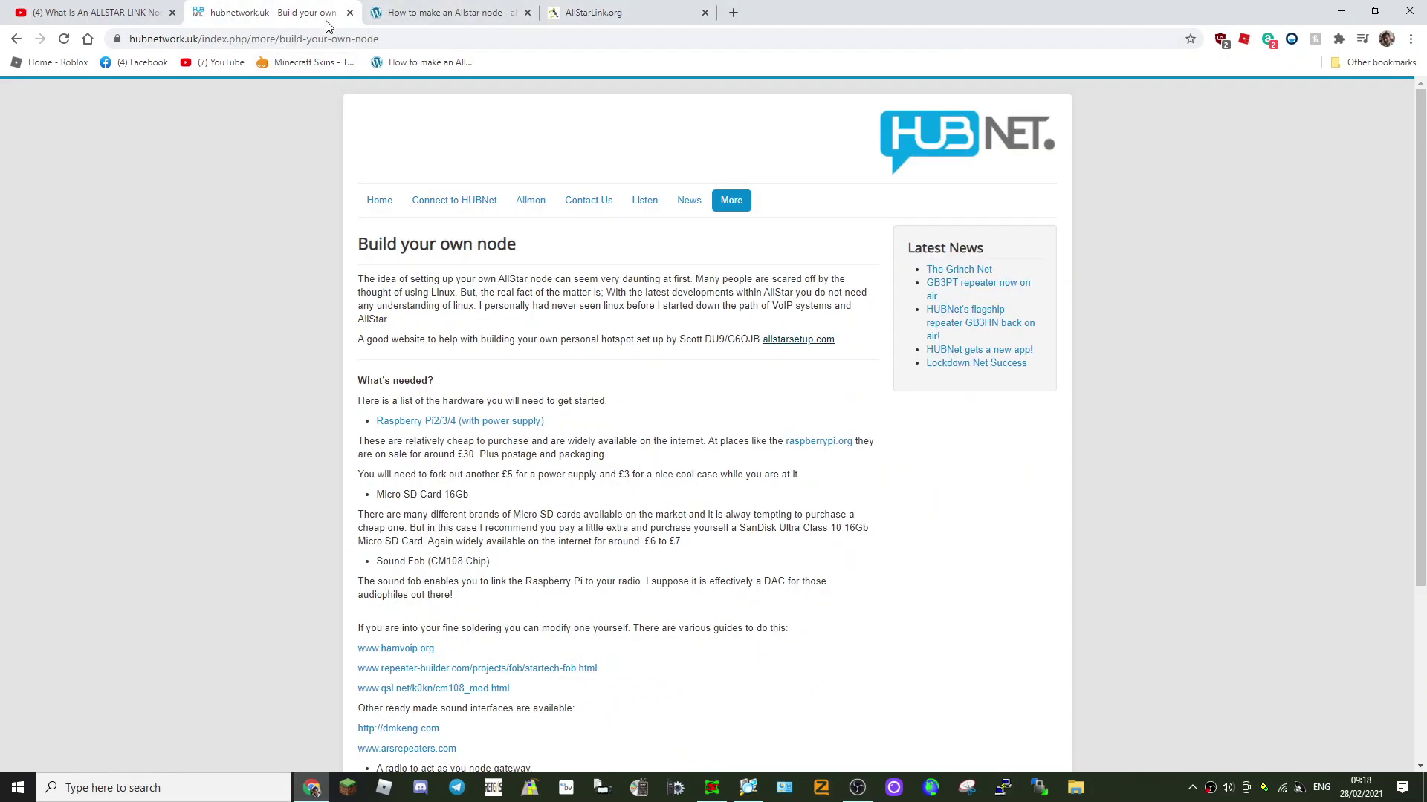
Read through the How to make an Allstar node introduction on allstarsetup.com
{"action": "left_click", "coordinate": [446, 15]}
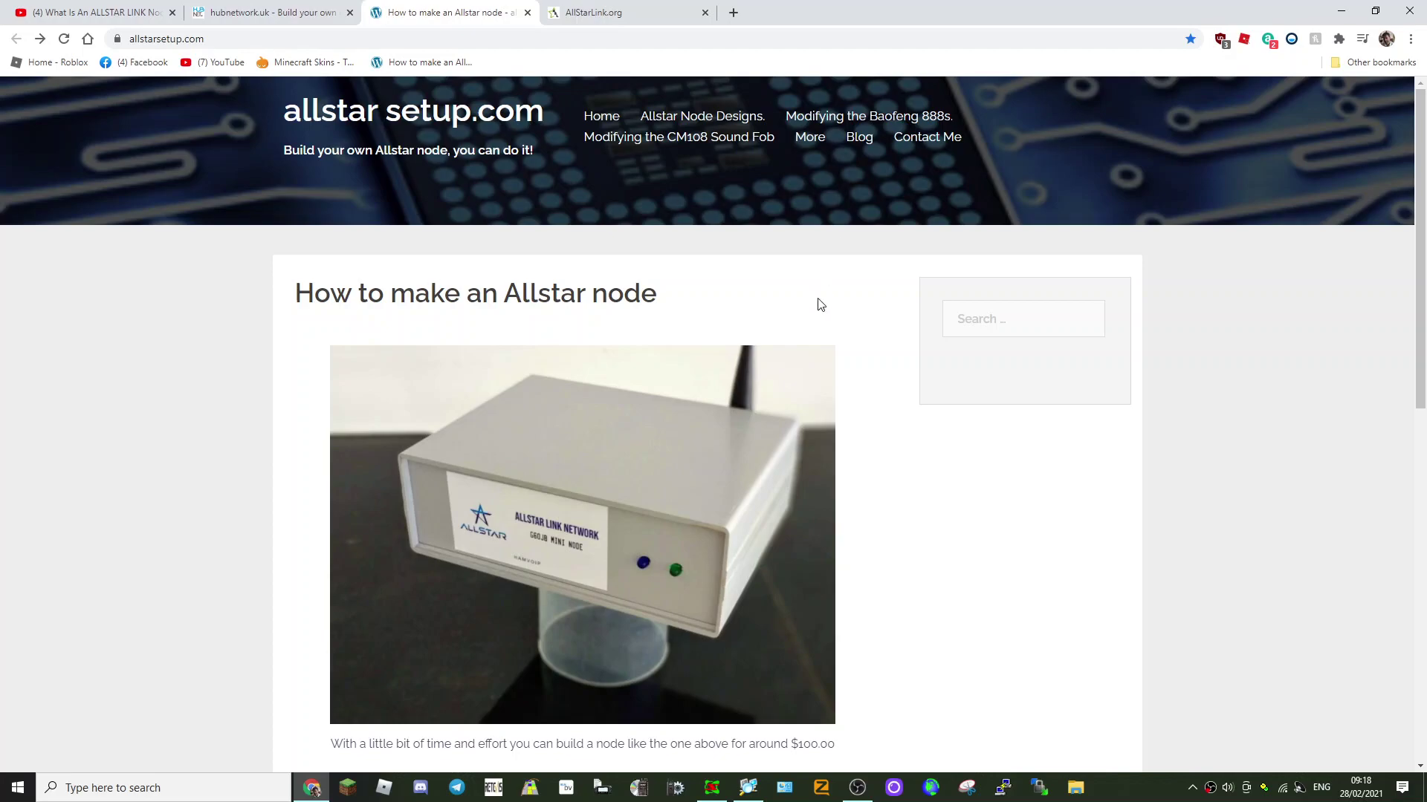
{"action": "scroll", "coordinate": [822, 363], "scroll_direction": "down", "scroll_amount": 12}
{"action": "scroll", "coordinate": [823, 371], "scroll_direction": "up", "scroll_amount": 9}
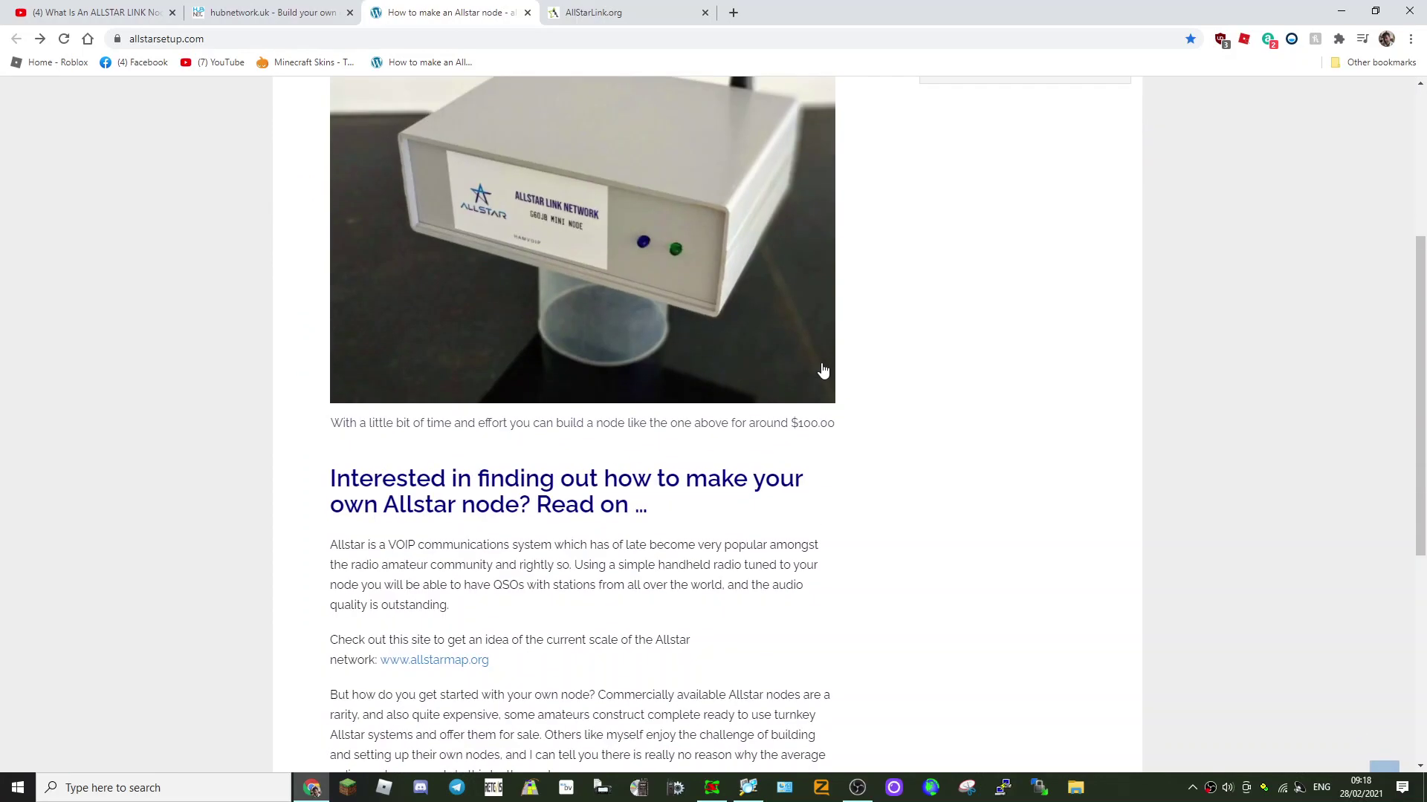
{"action": "scroll", "coordinate": [824, 371], "scroll_direction": "down", "scroll_amount": 3}
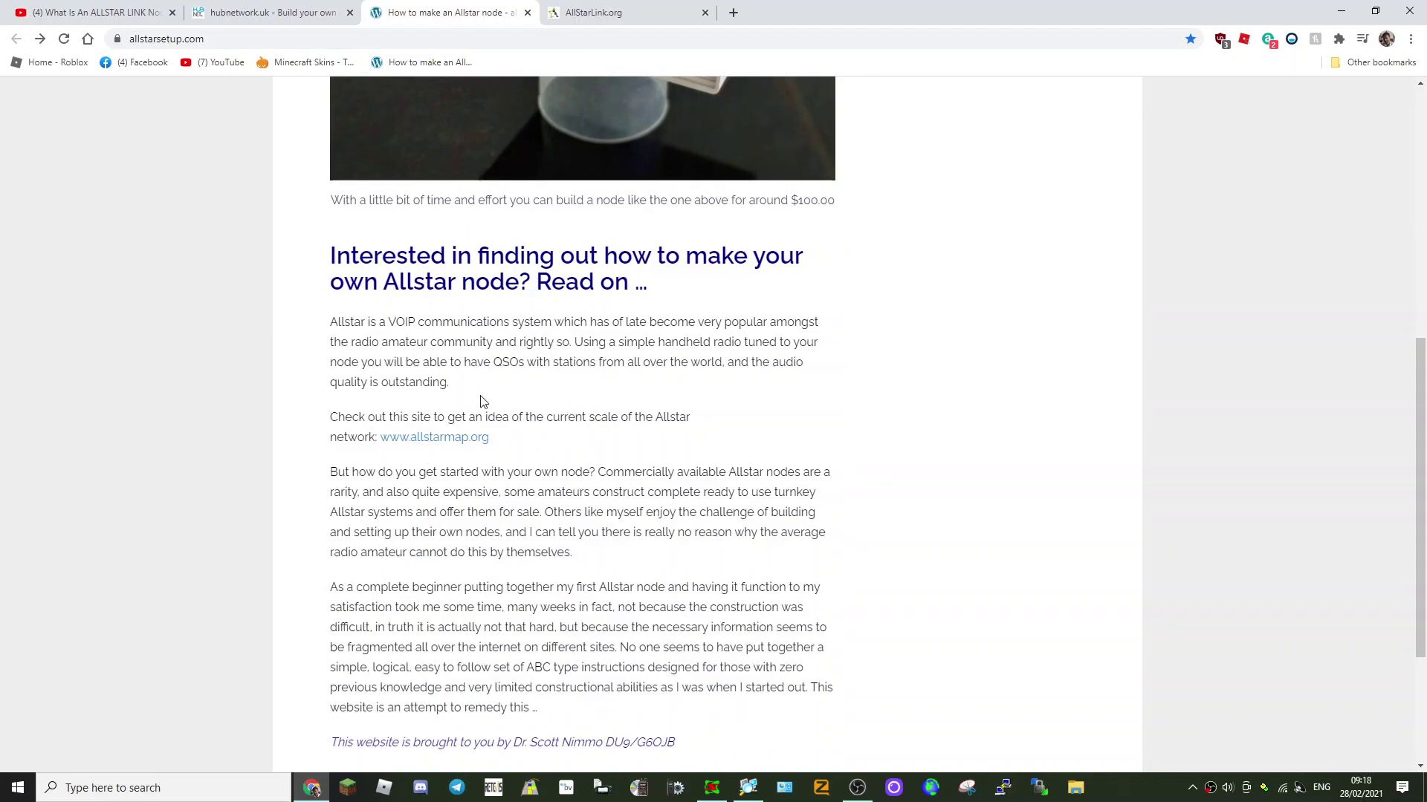
{"action": "scroll", "coordinate": [632, 414], "scroll_direction": "down", "scroll_amount": 3}
{"action": "scroll", "coordinate": [740, 443], "scroll_direction": "up", "scroll_amount": 6}
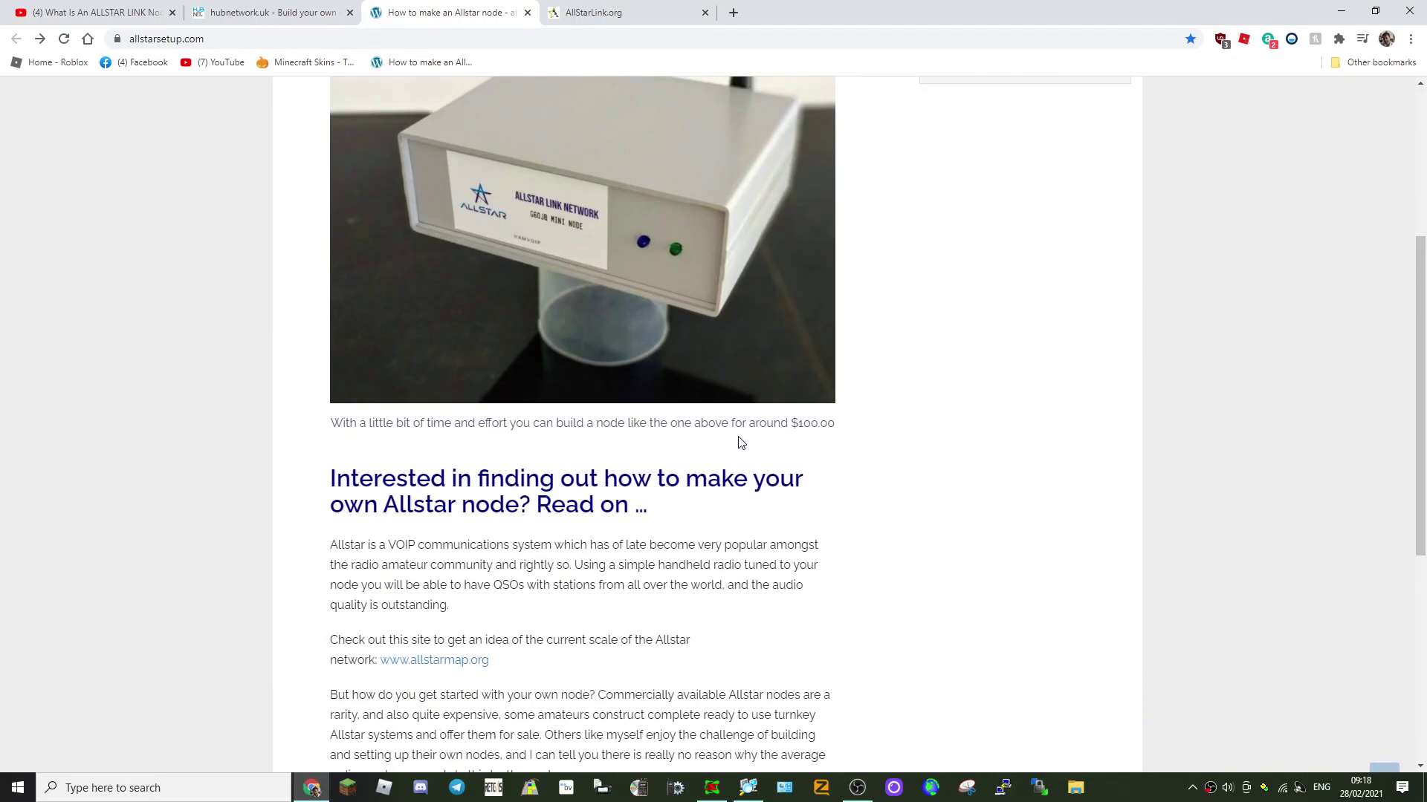
{"action": "scroll", "coordinate": [740, 442], "scroll_direction": "up", "scroll_amount": 5}
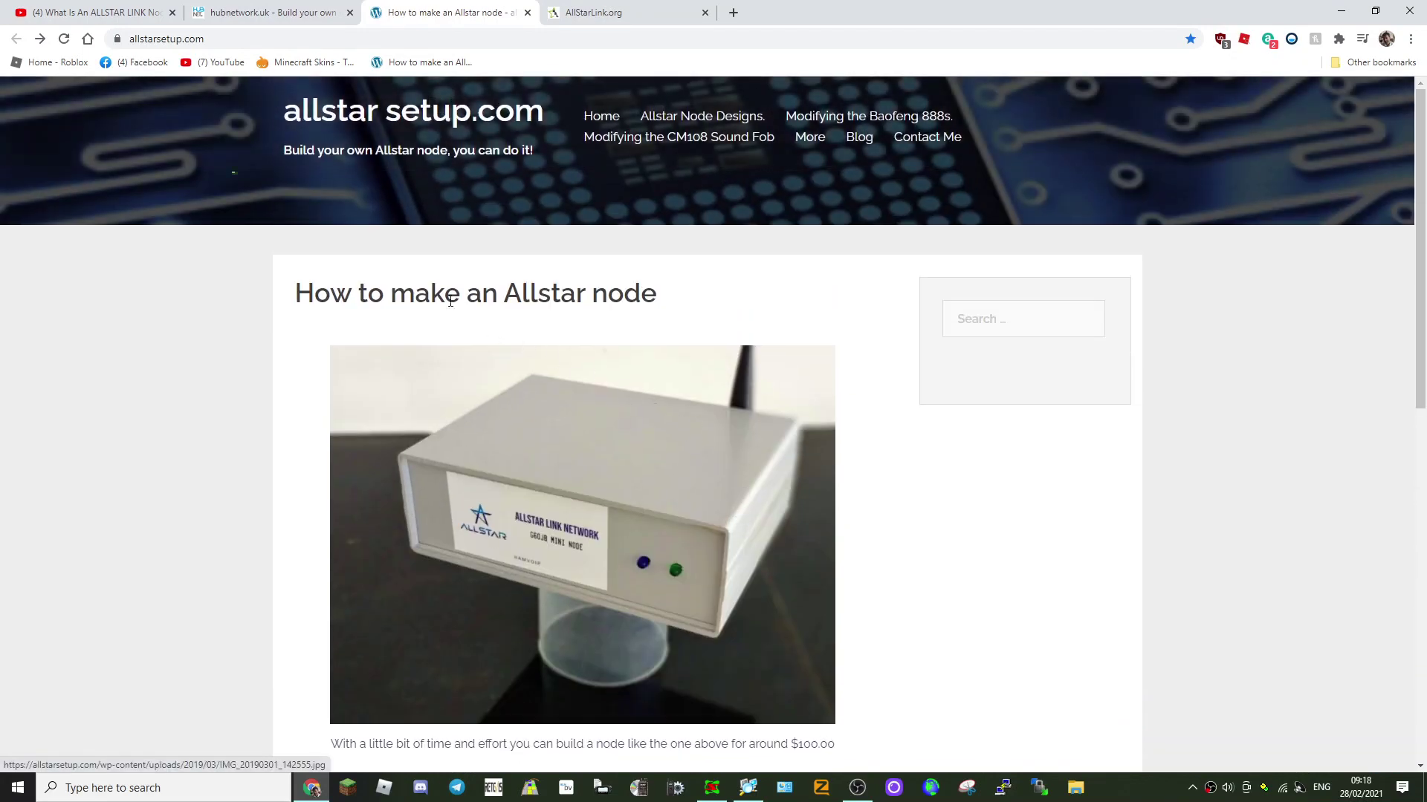
Open the Allstar Node Designs page on allstarsetup.com and look through its build-your-own node designs
{"action": "left_click", "coordinate": [677, 125]}
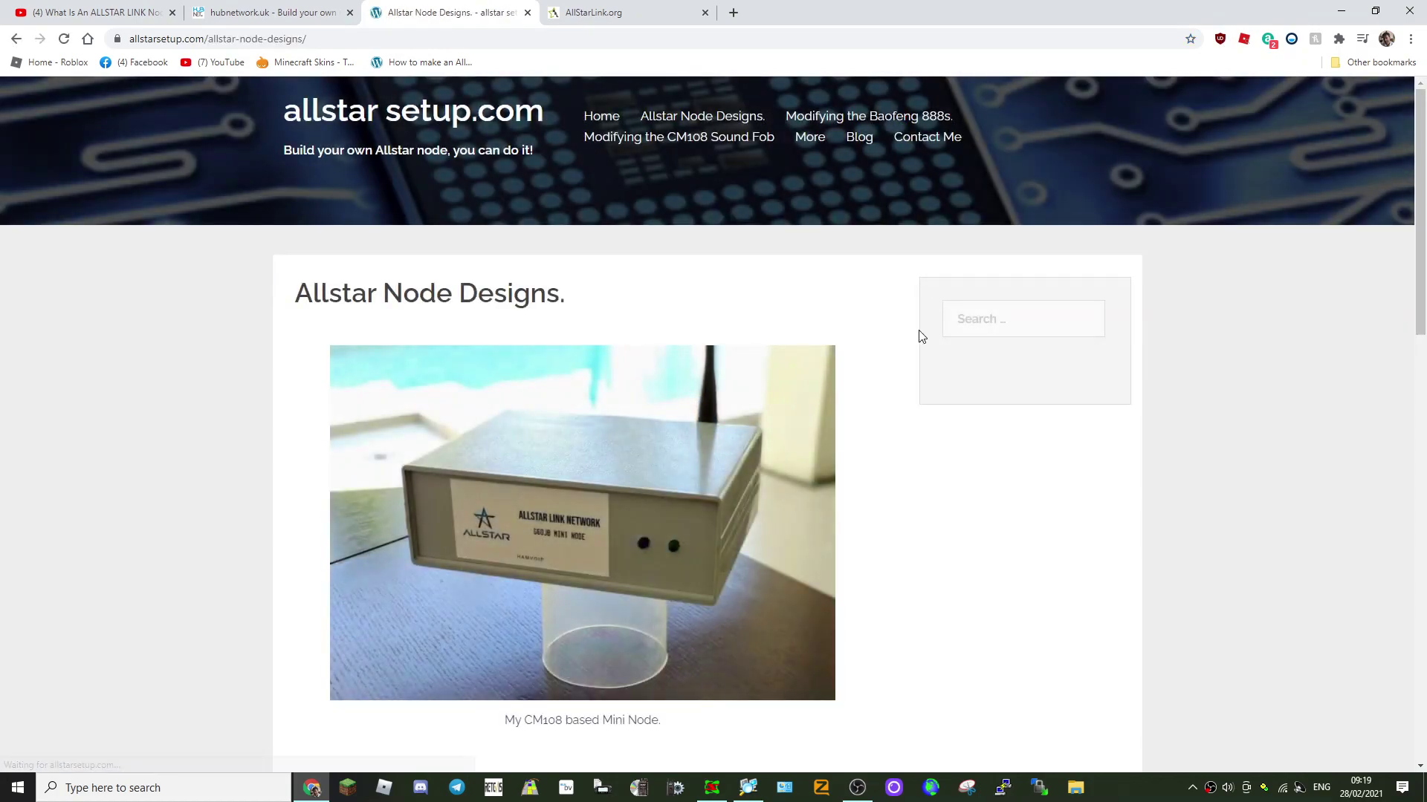
{"action": "scroll", "coordinate": [896, 375], "scroll_direction": "down", "scroll_amount": 4}
{"action": "scroll", "coordinate": [893, 375], "scroll_direction": "down", "scroll_amount": 3}
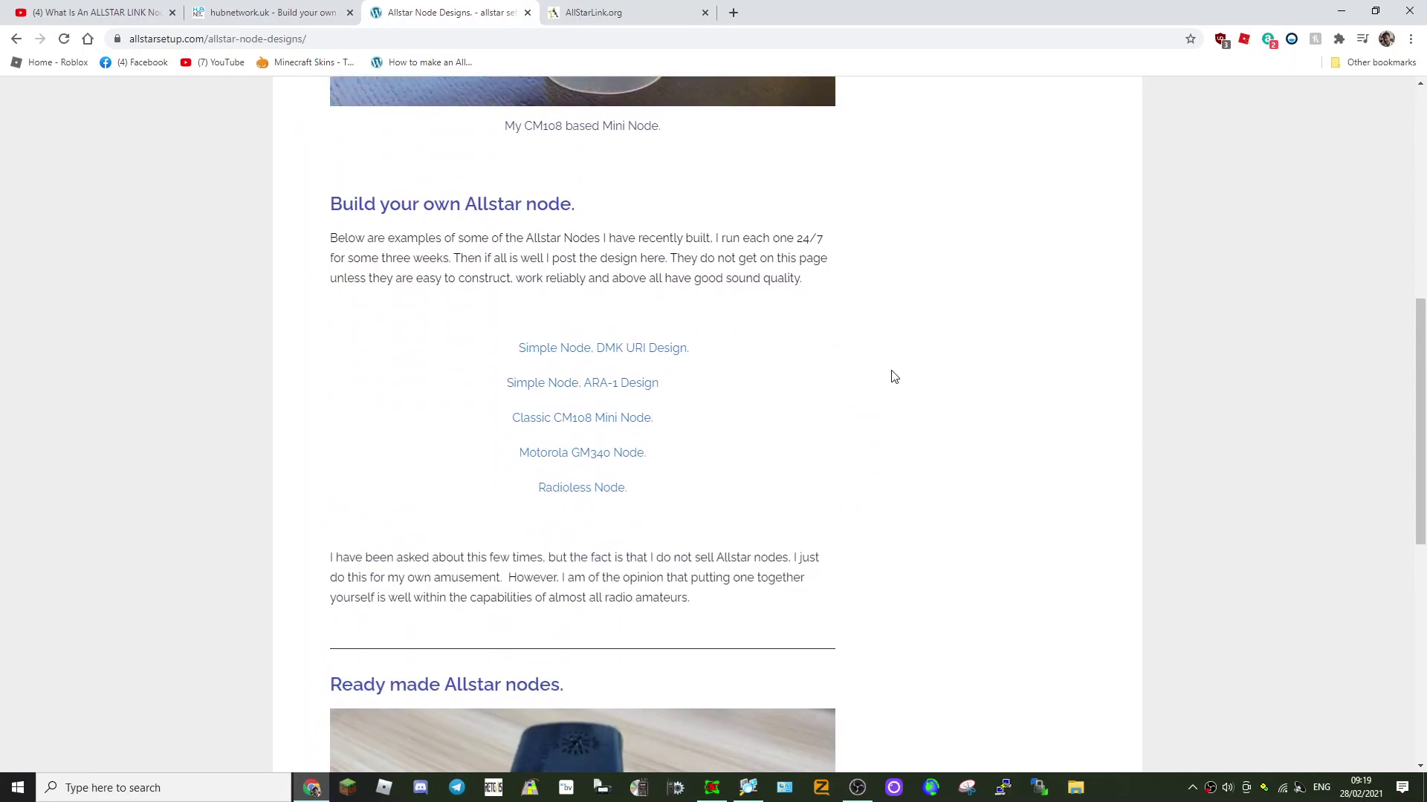
{"action": "scroll", "coordinate": [892, 375], "scroll_direction": "up", "scroll_amount": 6}
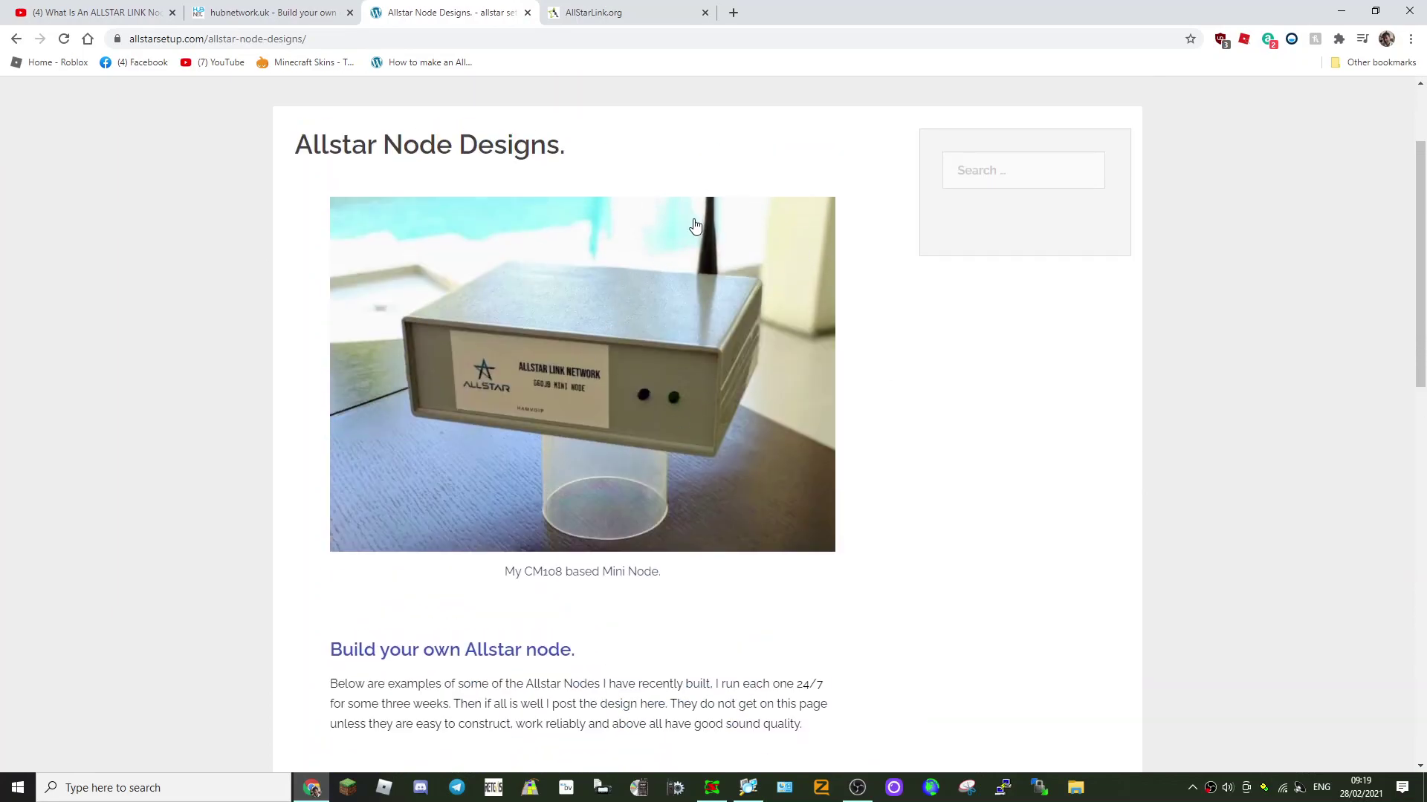
{"action": "scroll", "coordinate": [715, 336], "scroll_direction": "up", "scroll_amount": 2}
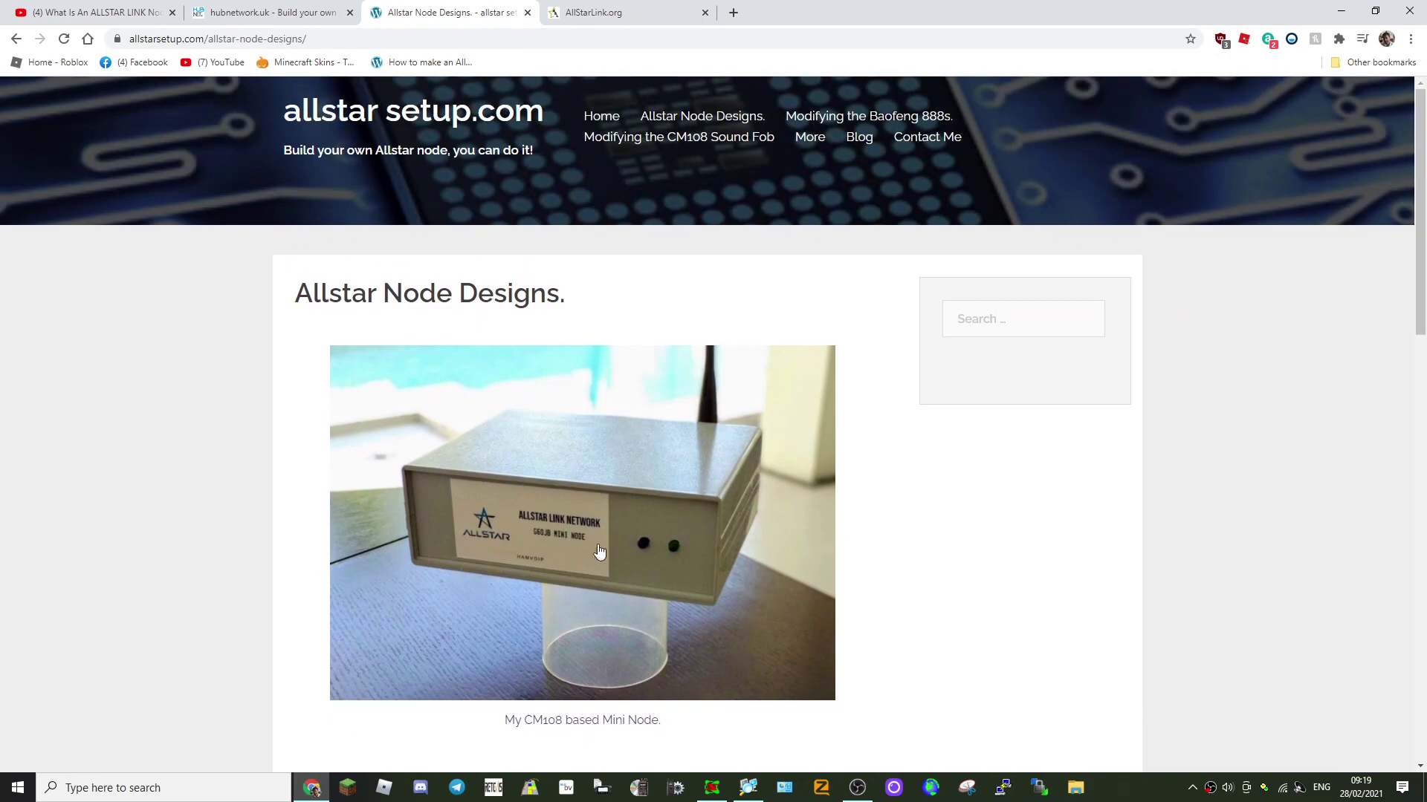
Compare the node internals shown in the ALLSTAR LINK video with the designs on the Allstar Node Designs page
{"action": "left_click", "coordinate": [117, 12]}
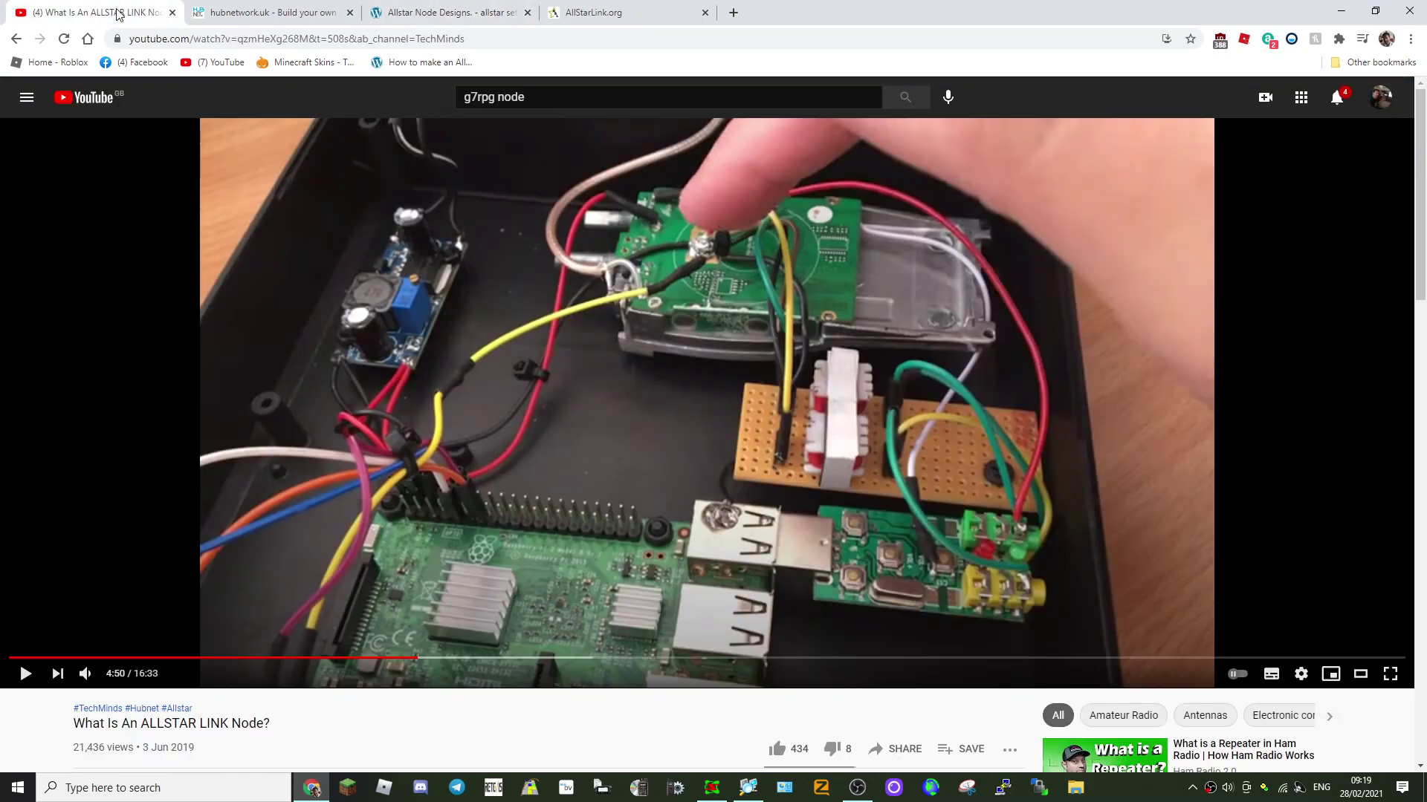
{"action": "left_click", "coordinate": [476, 14]}
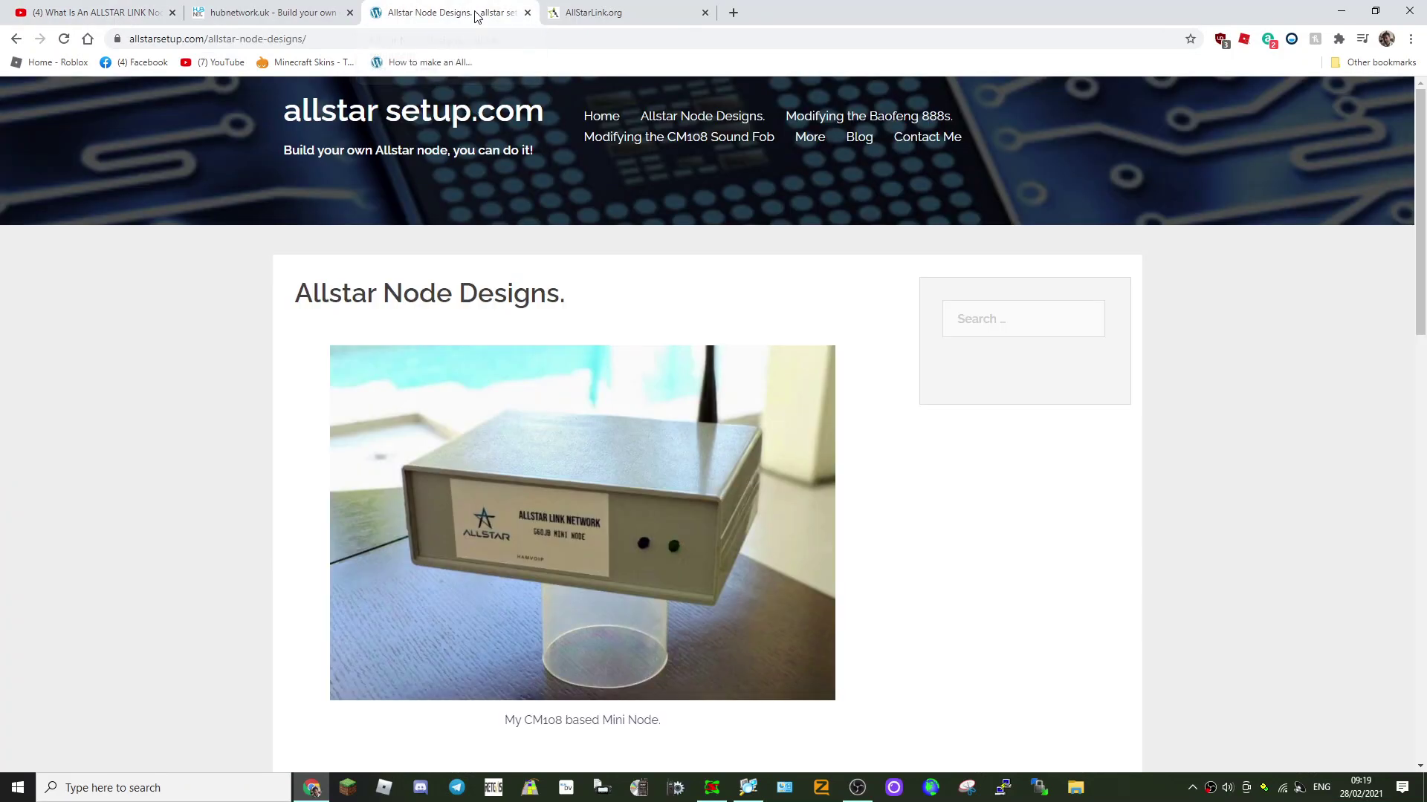
{"action": "scroll", "coordinate": [578, 391], "scroll_direction": "down", "scroll_amount": 4}
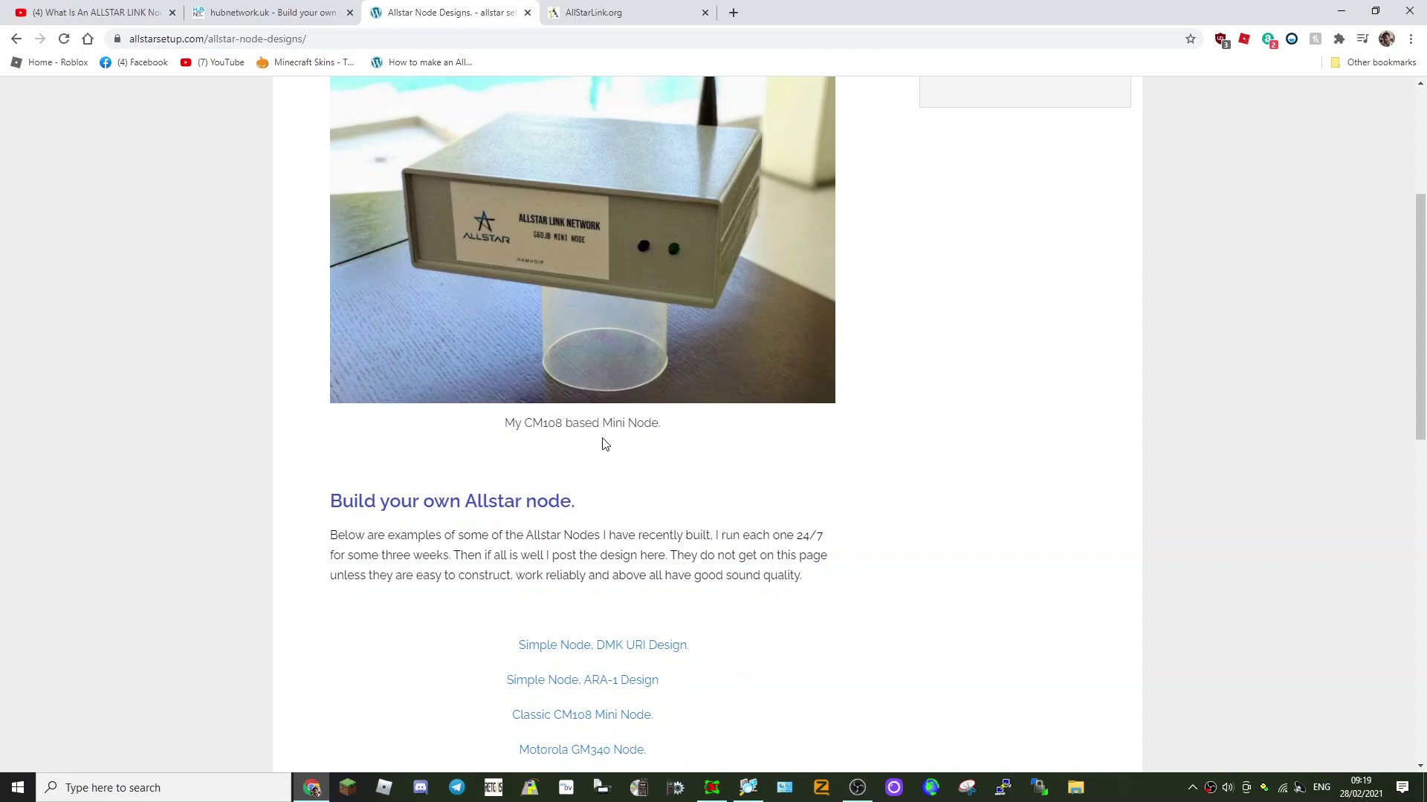
{"action": "scroll", "coordinate": [576, 416], "scroll_direction": "up", "scroll_amount": 5}
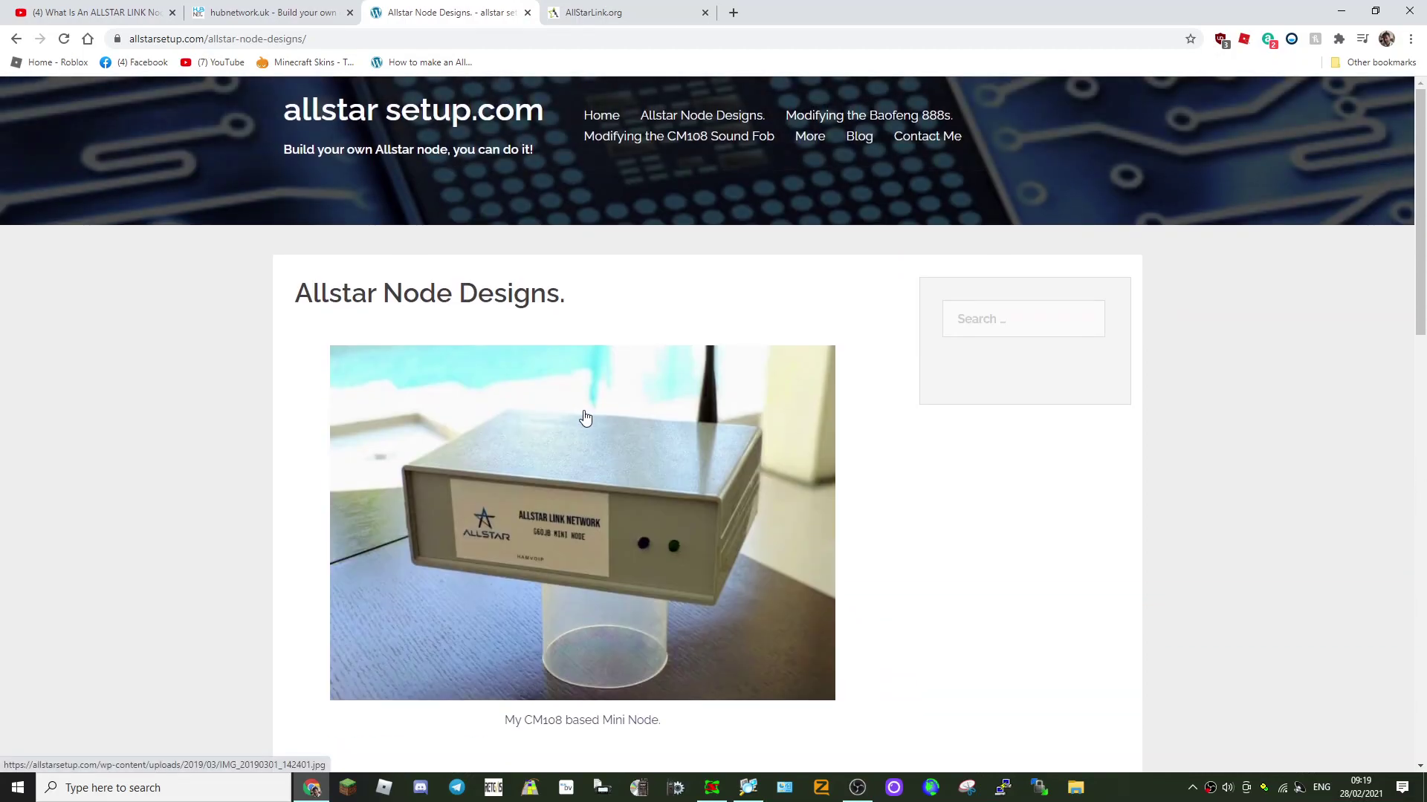
{"action": "left_click", "coordinate": [82, 13]}
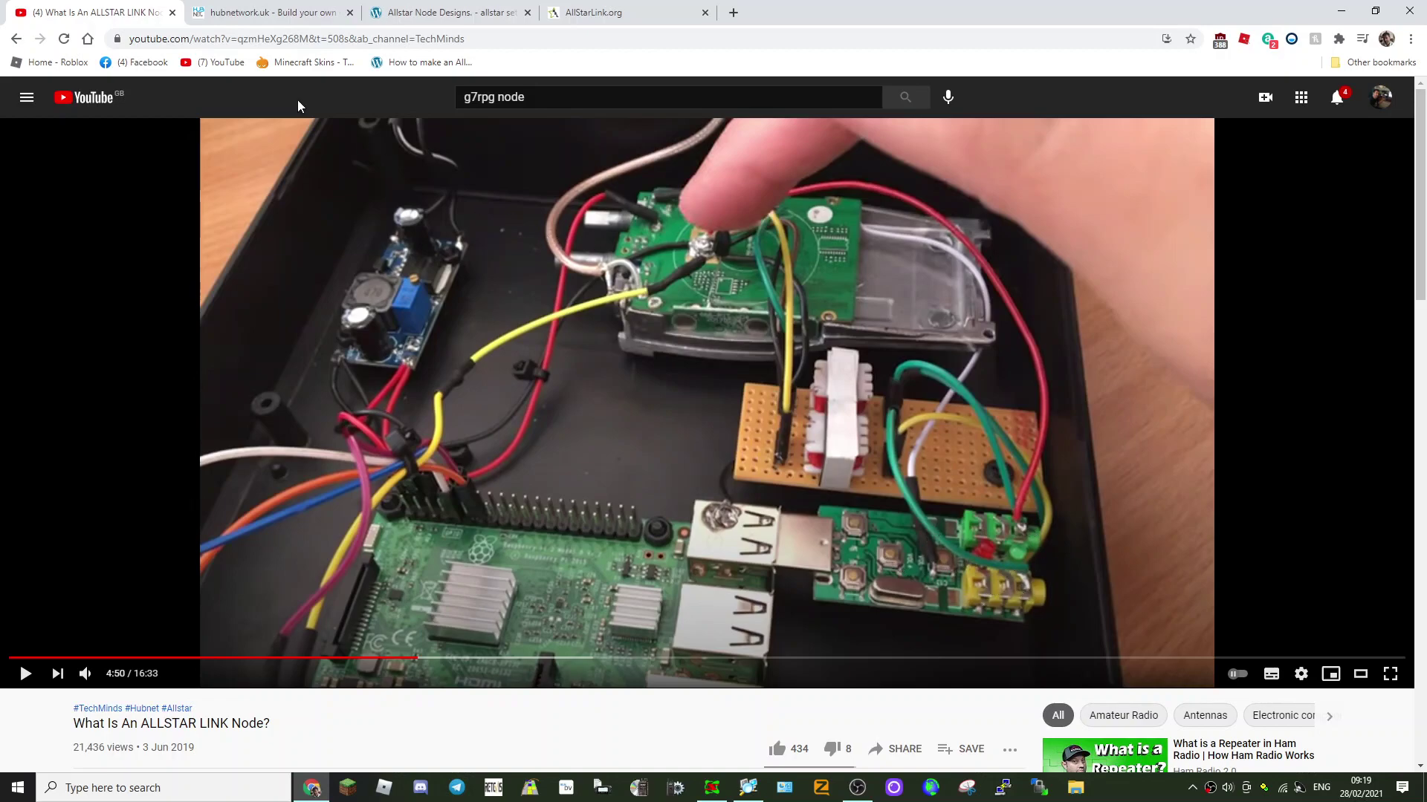
{"action": "left_click", "coordinate": [420, 13]}
{"action": "scroll", "coordinate": [608, 347], "scroll_direction": "down", "scroll_amount": 10}
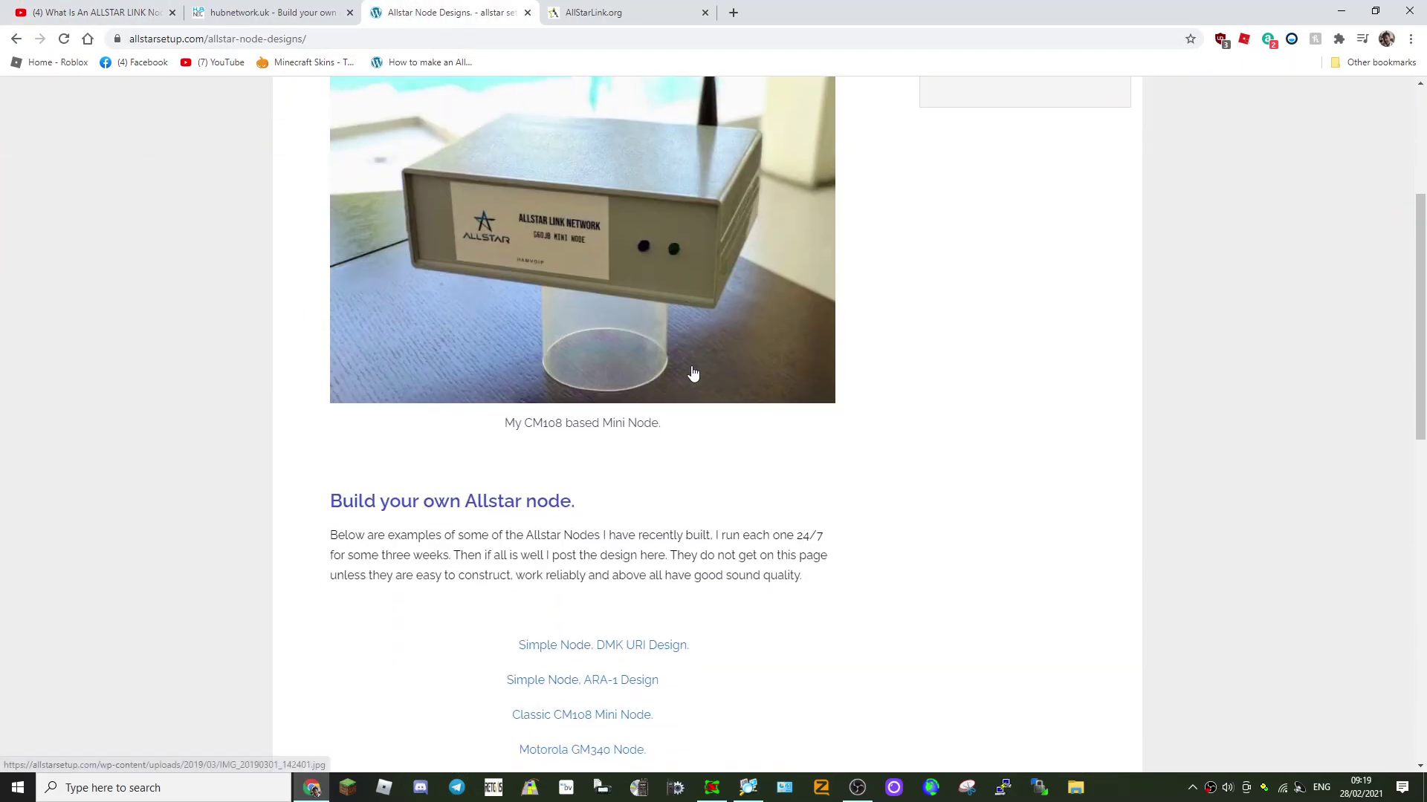
{"action": "scroll", "coordinate": [756, 414], "scroll_direction": "down", "scroll_amount": 5}
{"action": "scroll", "coordinate": [759, 415], "scroll_direction": "up", "scroll_amount": 15}
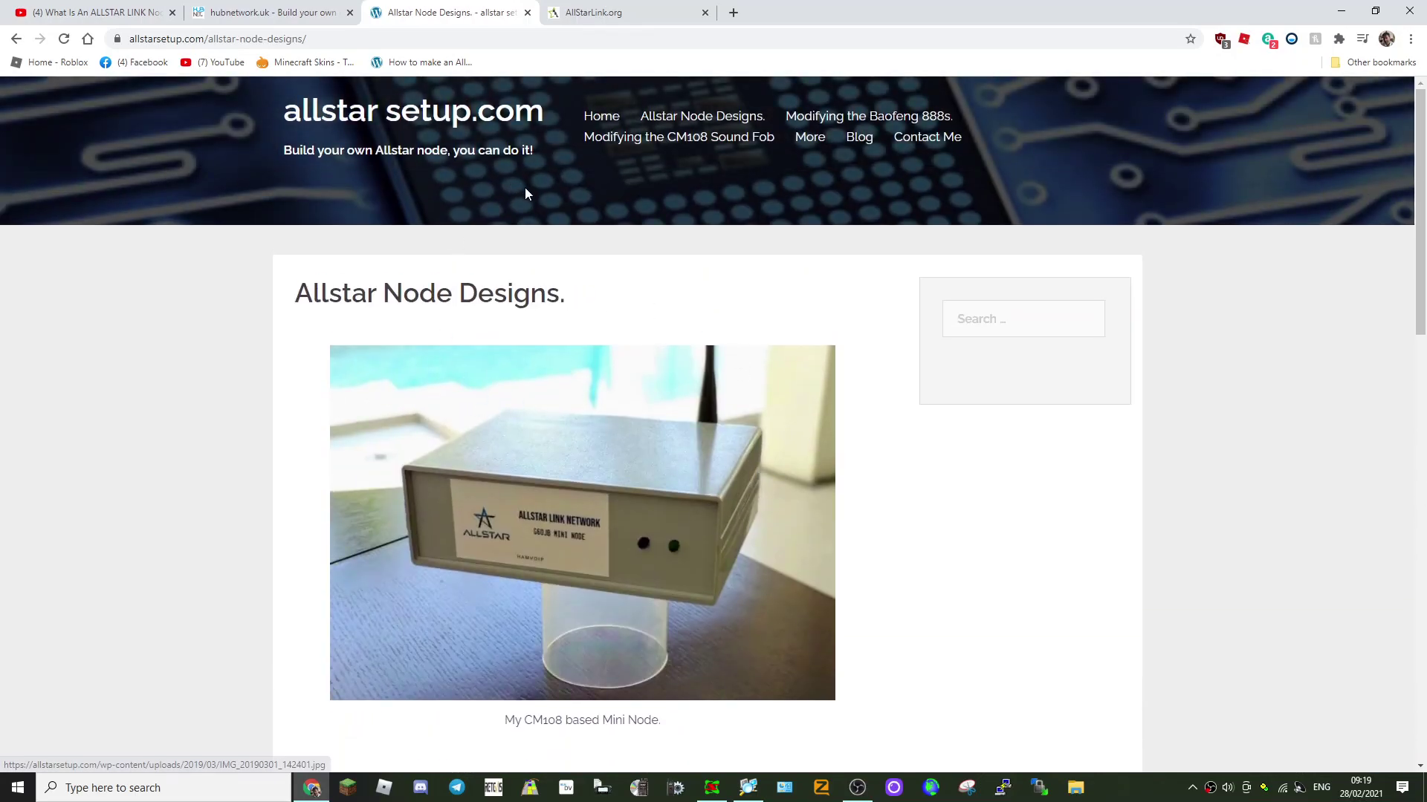
Open the guide on modifying the CM108 sound fob and compare its modified board with the one in the node video
{"action": "left_click", "coordinate": [678, 143]}
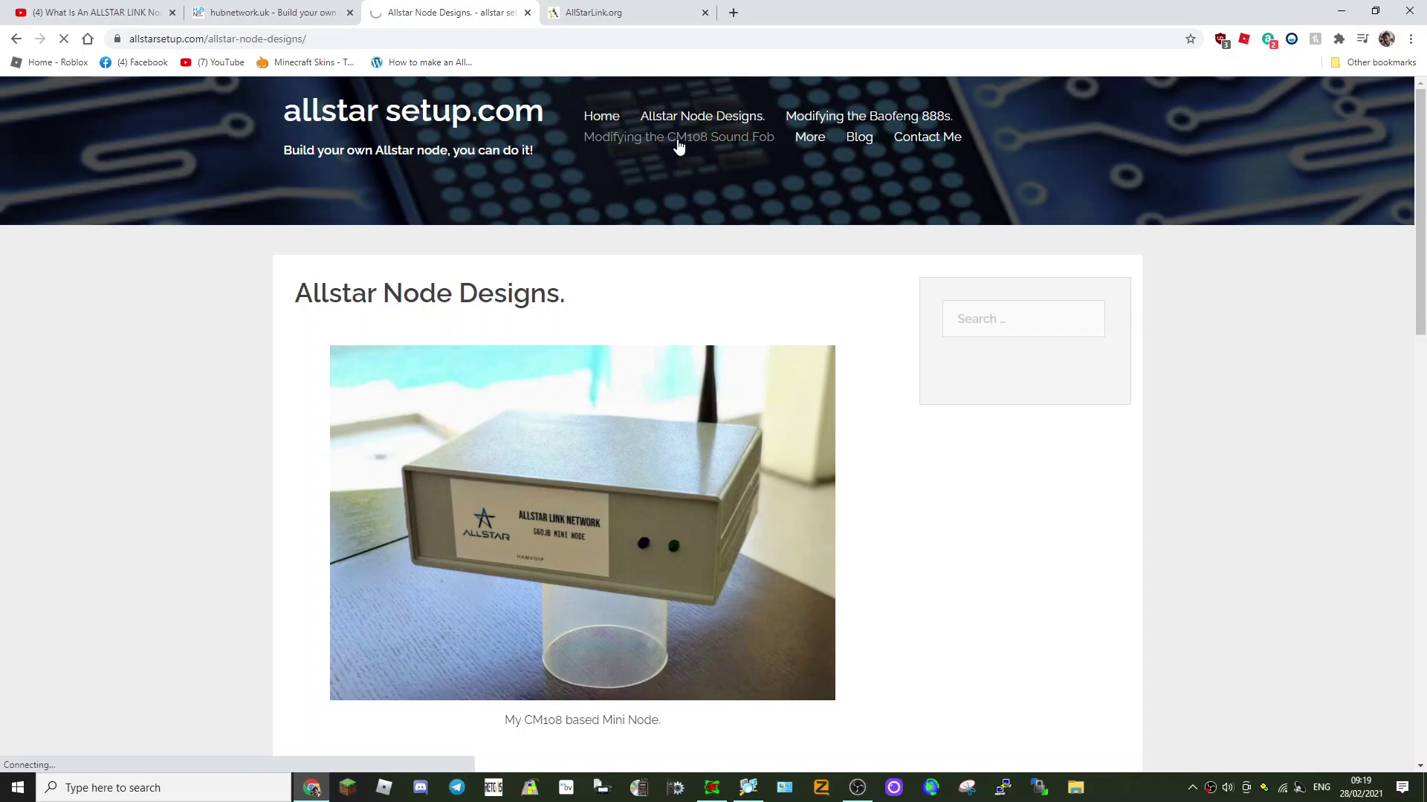
{"action": "scroll", "coordinate": [979, 362], "scroll_direction": "down", "scroll_amount": 2}
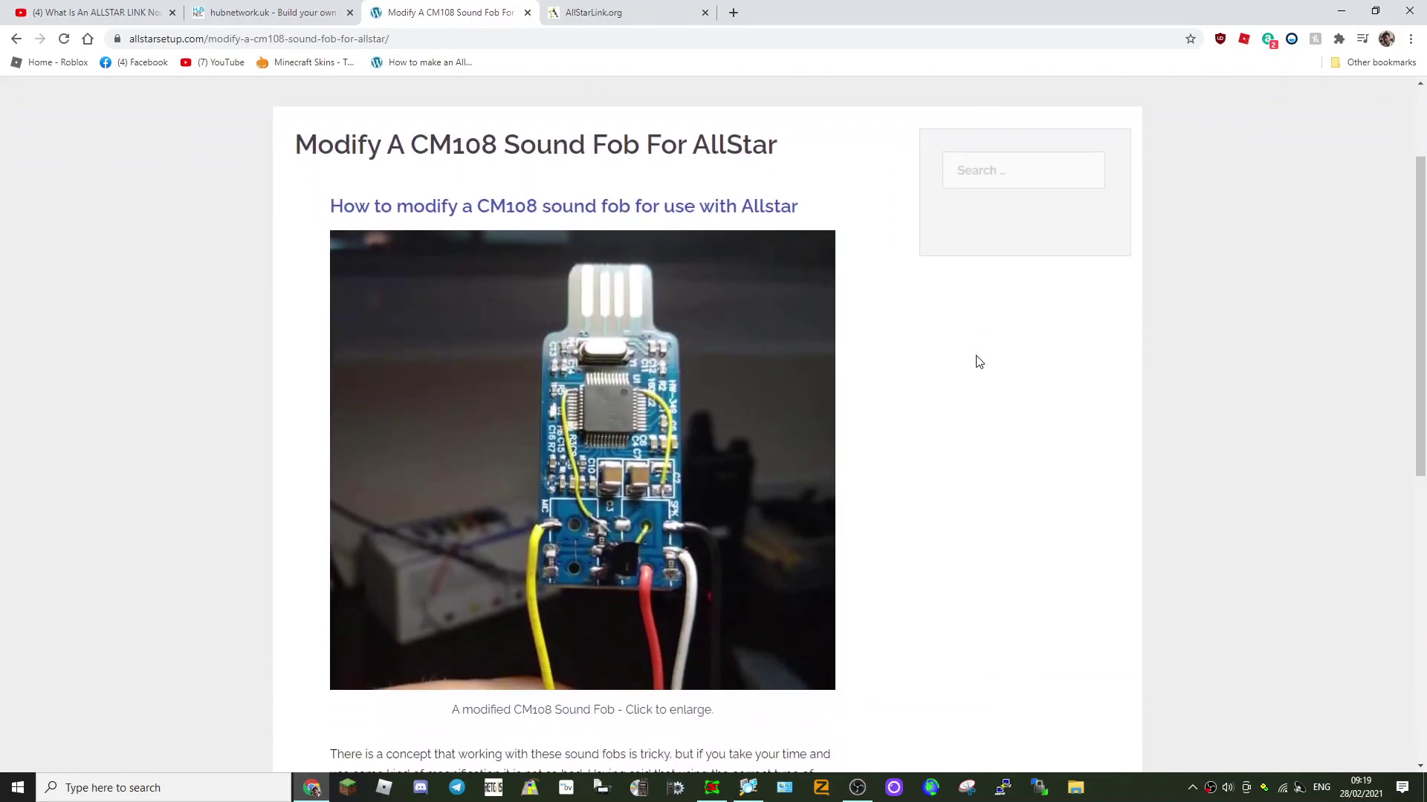
{"action": "scroll", "coordinate": [730, 414], "scroll_direction": "down", "scroll_amount": 2}
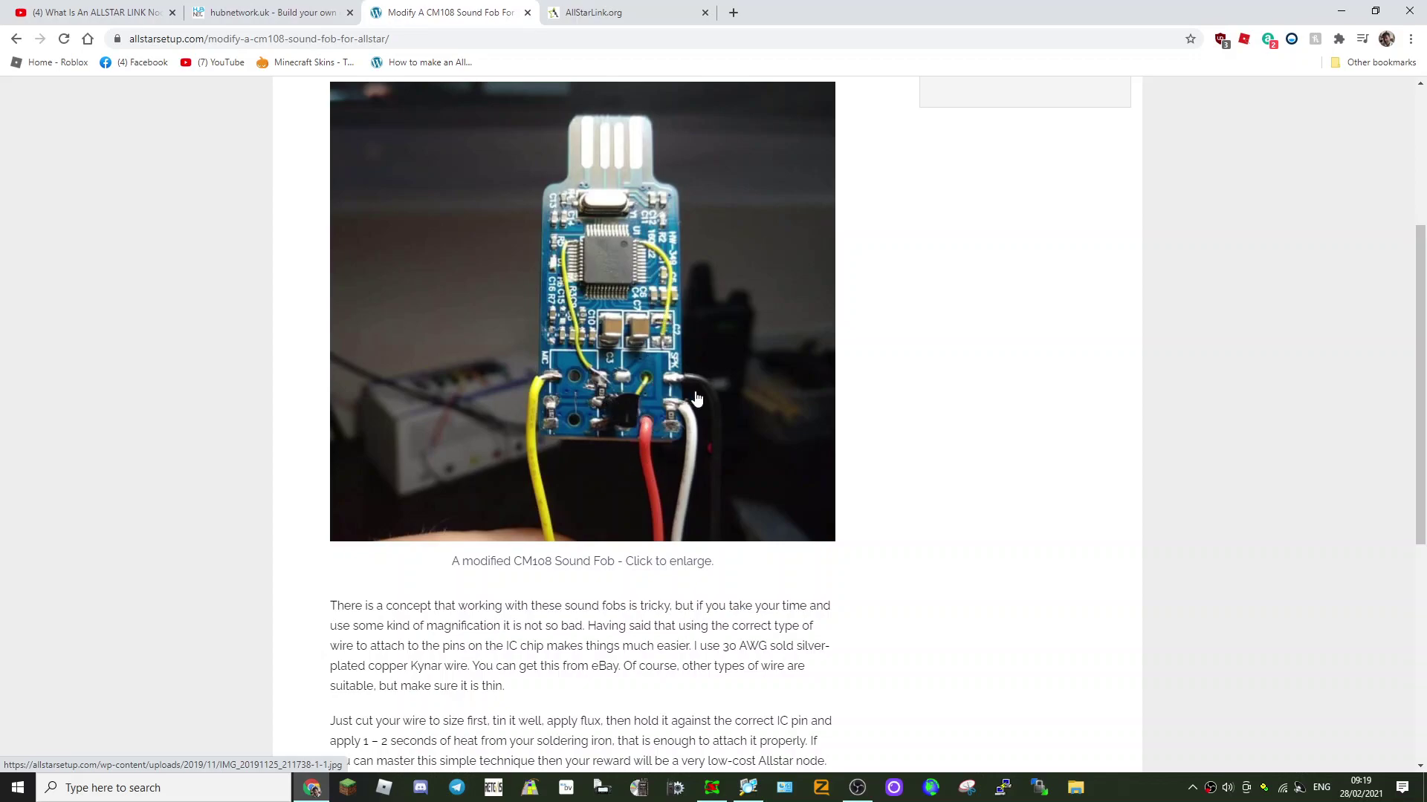
{"action": "left_click", "coordinate": [104, 13]}
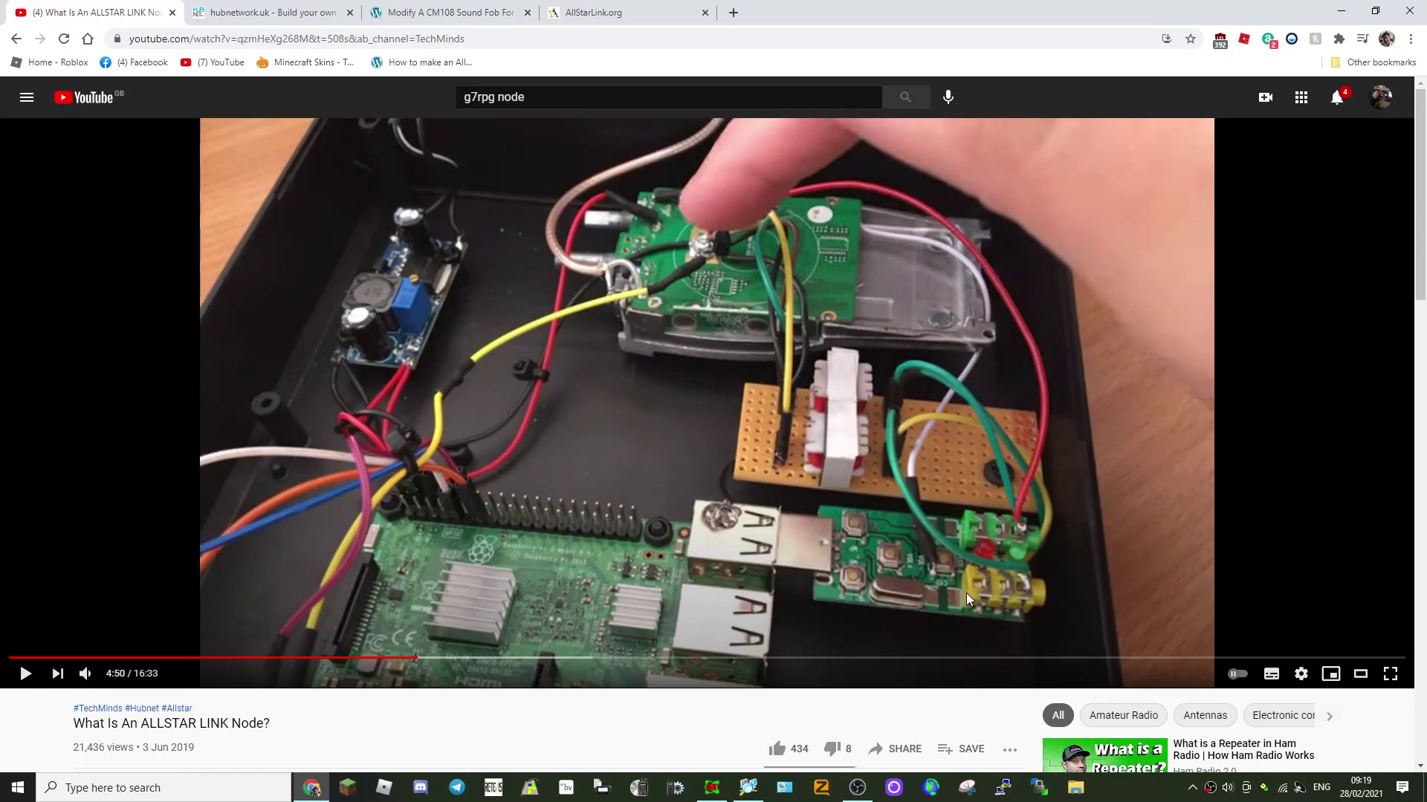
{"action": "left_click", "coordinate": [424, 15]}
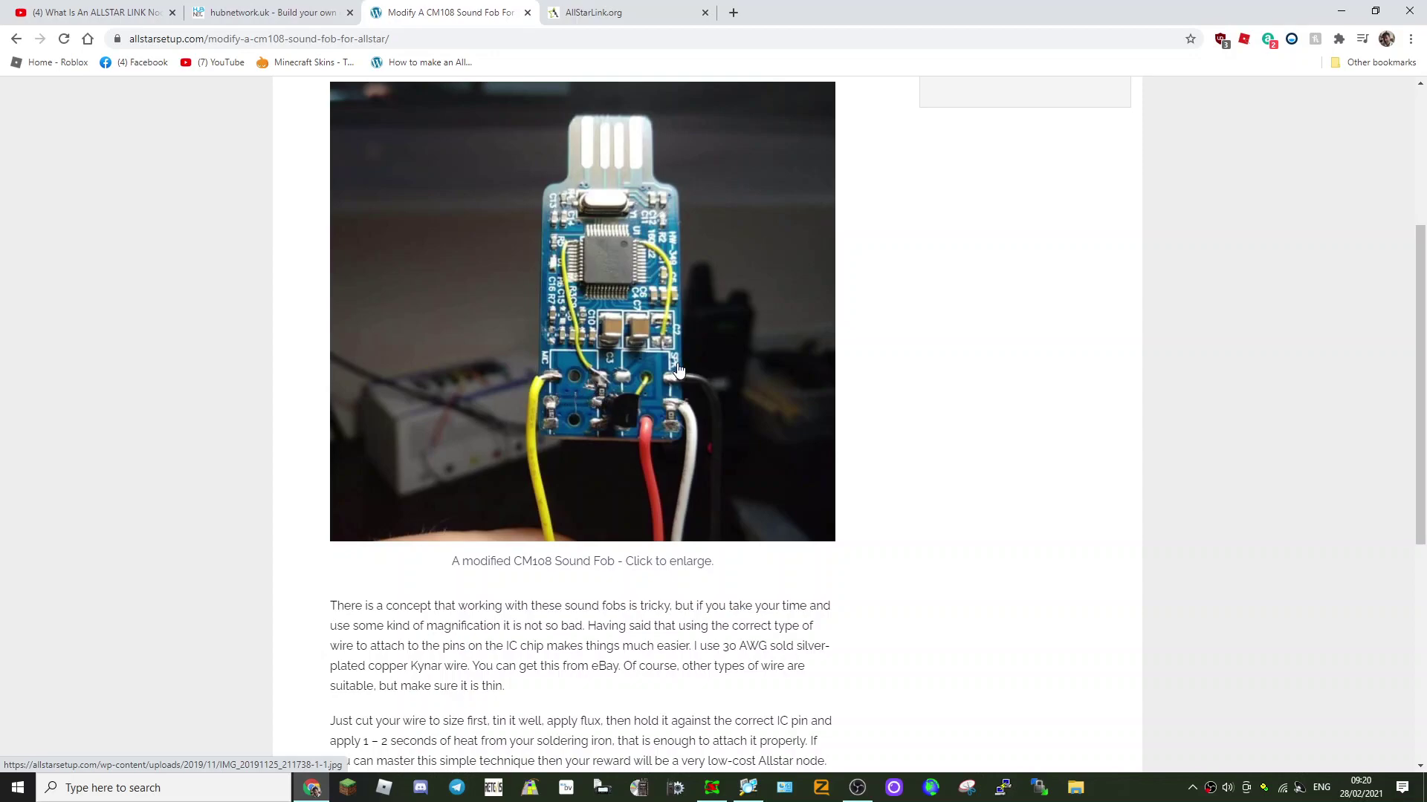
Read the sound fob wiring advice and open Design 1, the version with regular components
{"action": "scroll", "coordinate": [710, 316], "scroll_direction": "down", "scroll_amount": 4}
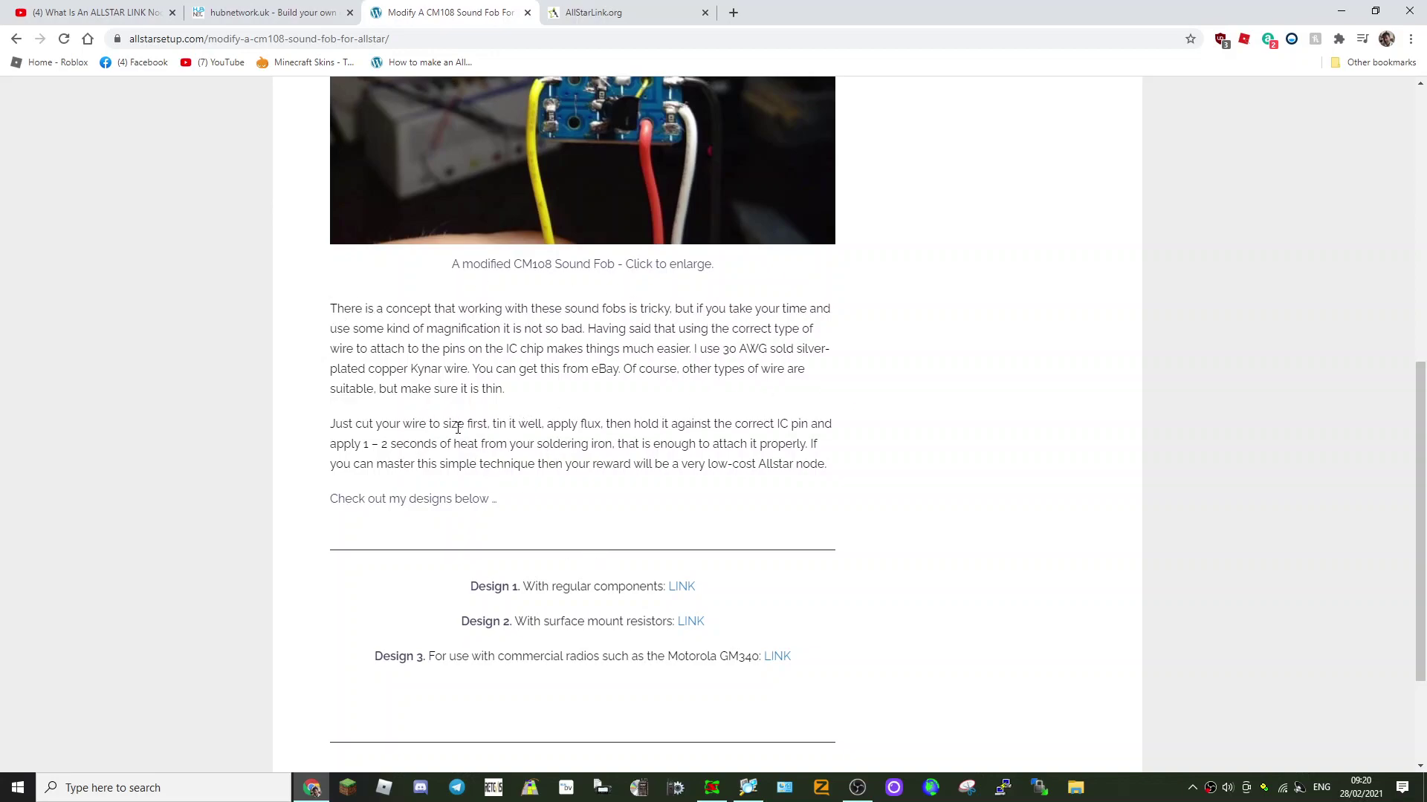
{"action": "scroll", "coordinate": [565, 402], "scroll_direction": "up", "scroll_amount": 4}
{"action": "scroll", "coordinate": [609, 520], "scroll_direction": "down", "scroll_amount": 5}
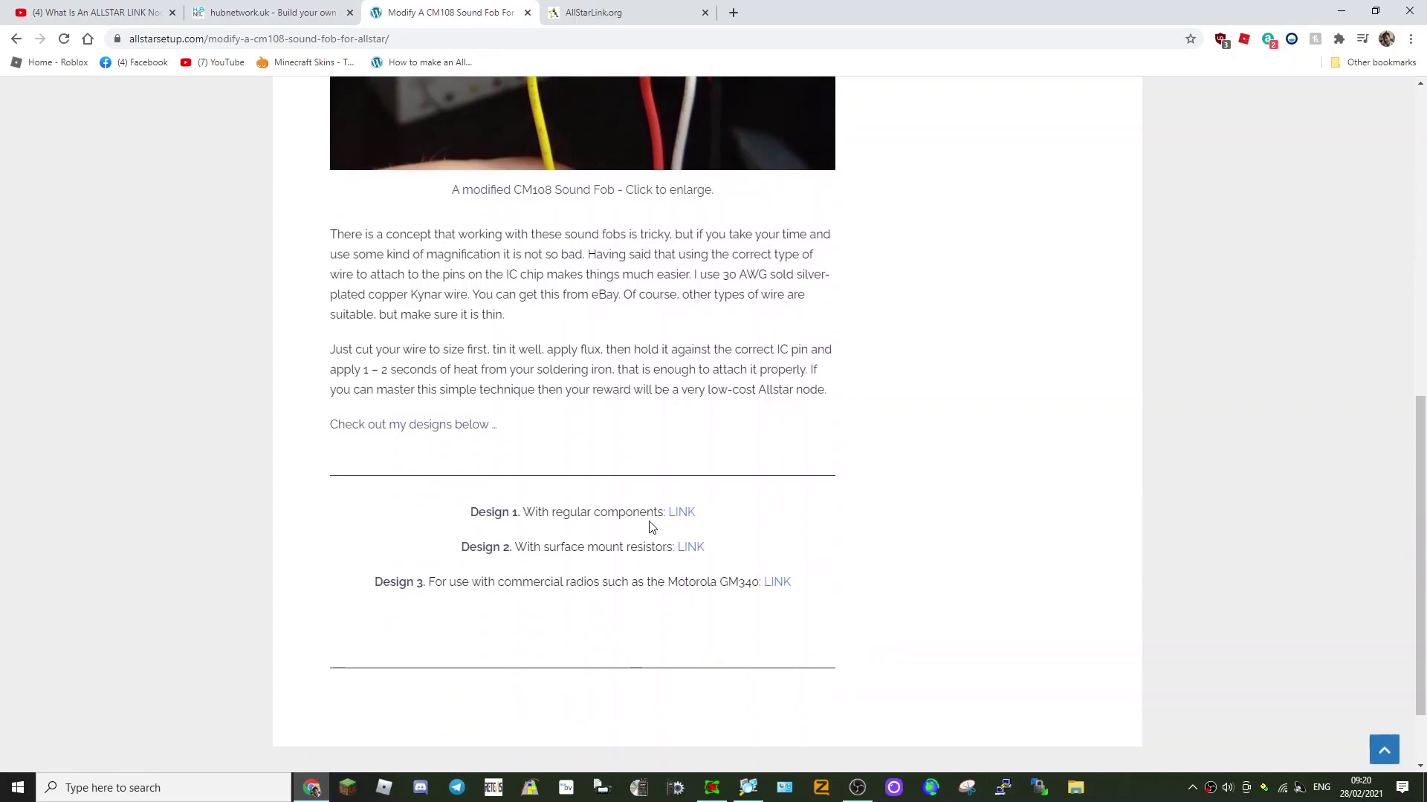
{"action": "left_click", "coordinate": [690, 513]}
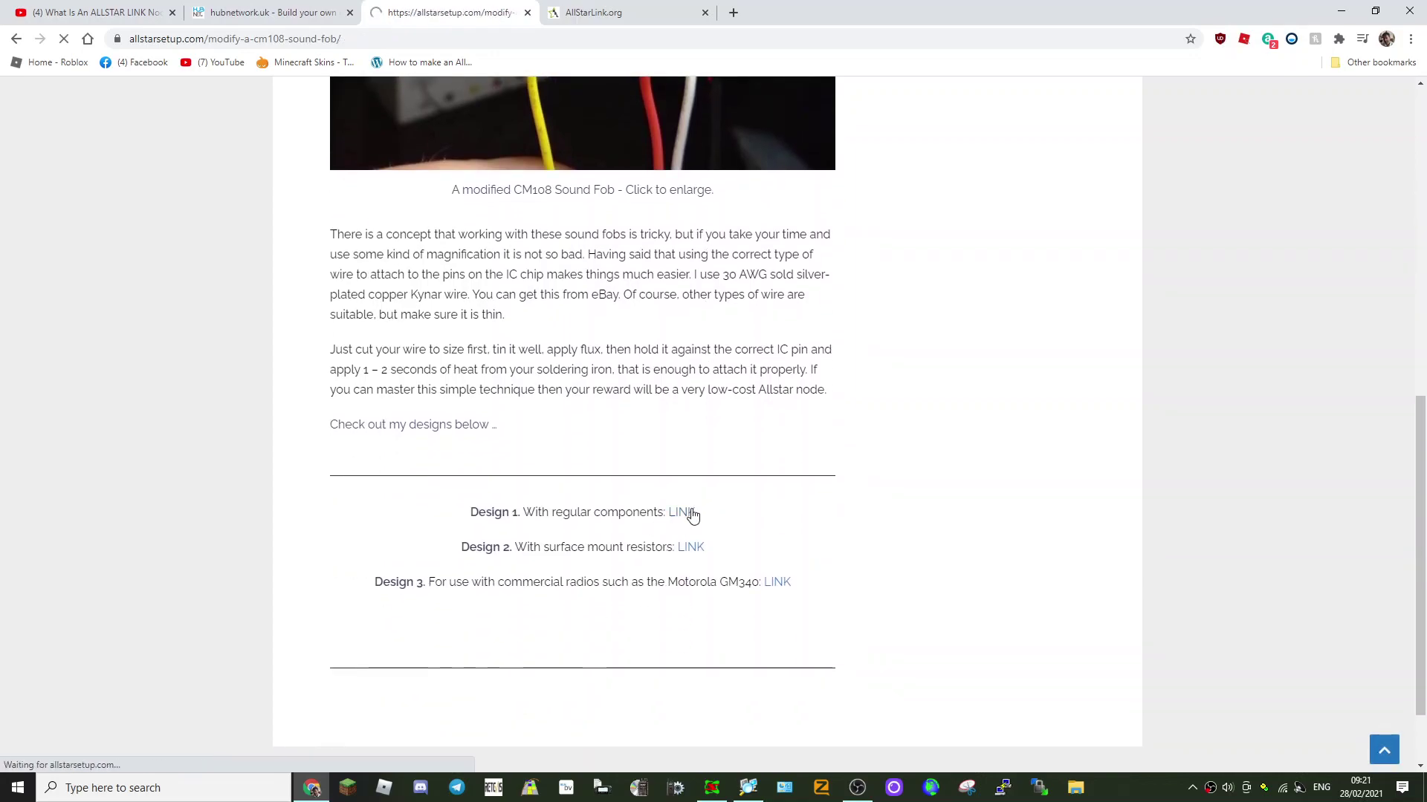
Examine the Design 1 guide's unmodified fob, rough schematic, socket removal in Step 1 and component removal and track cuts in Step 2
{"action": "scroll", "coordinate": [855, 442], "scroll_direction": "down", "scroll_amount": 7}
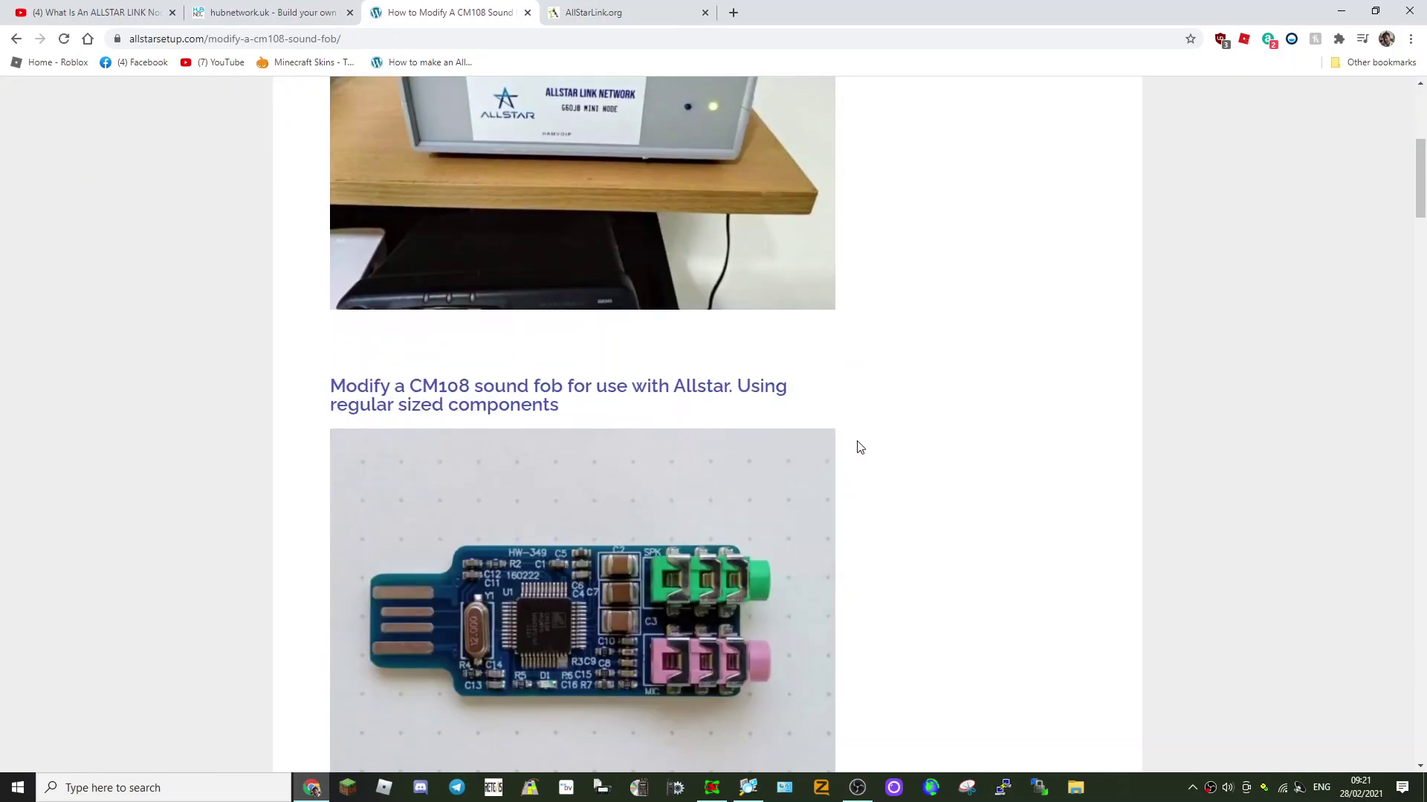
{"action": "scroll", "coordinate": [858, 446], "scroll_direction": "down", "scroll_amount": 5}
{"action": "scroll", "coordinate": [809, 429], "scroll_direction": "up", "scroll_amount": 3}
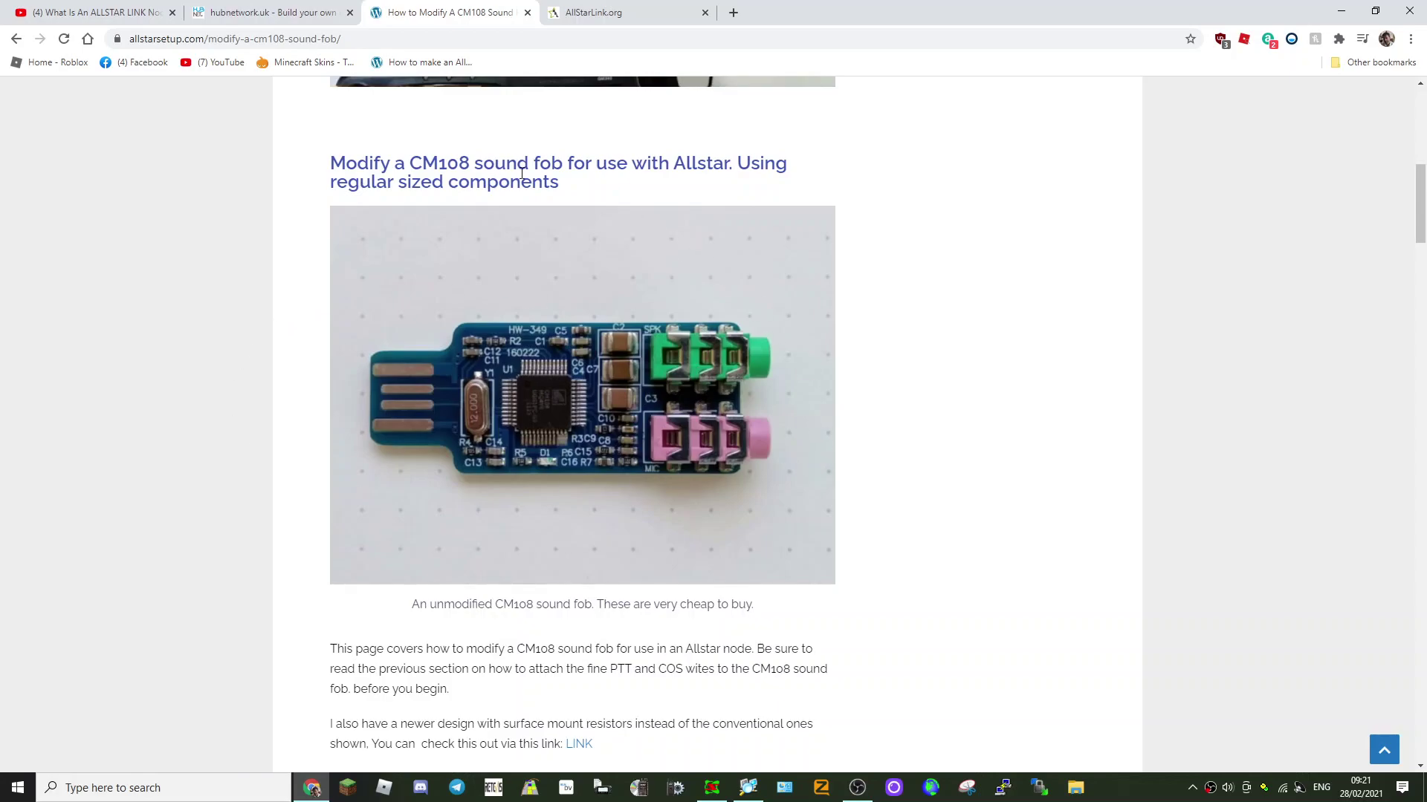
{"action": "scroll", "coordinate": [758, 376], "scroll_direction": "down", "scroll_amount": 7}
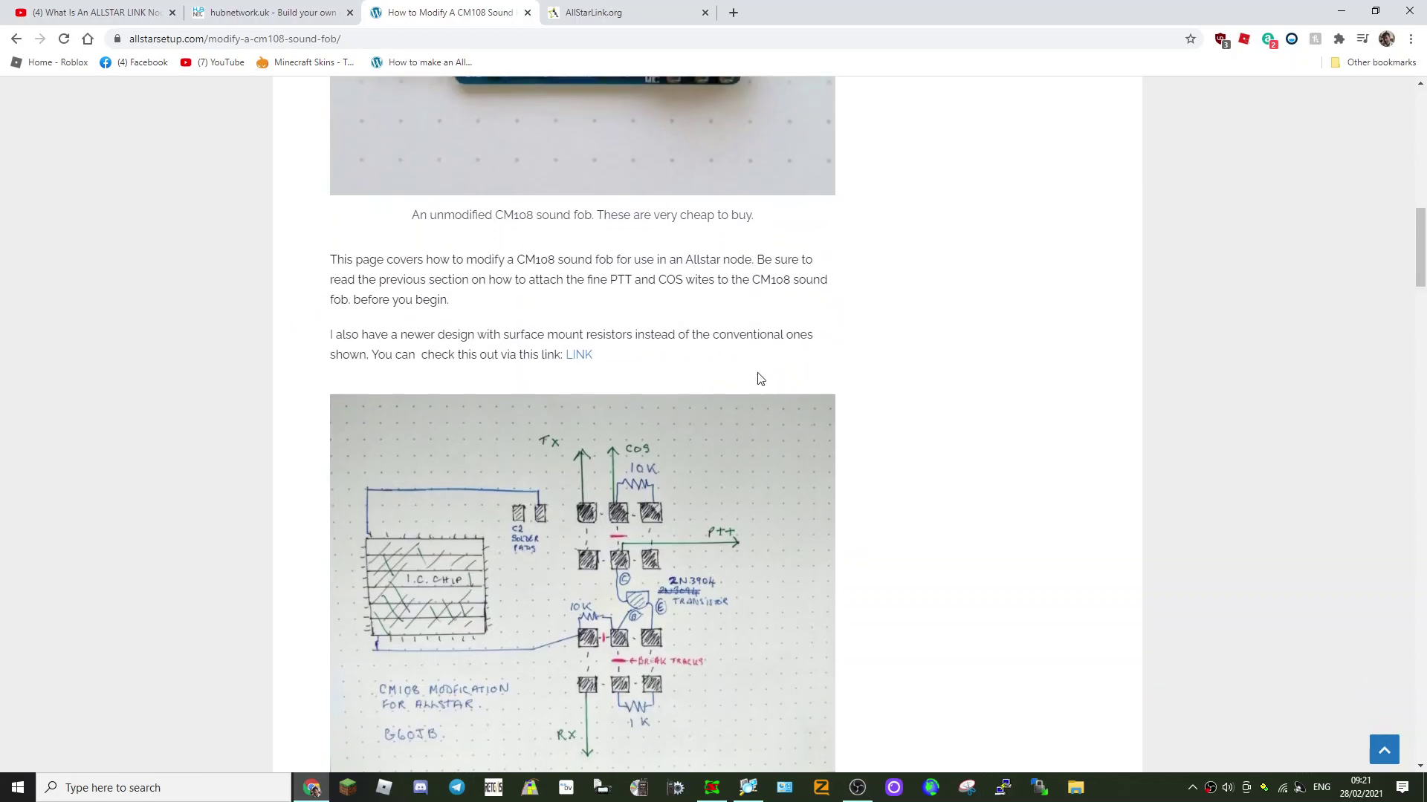
{"action": "scroll", "coordinate": [712, 629], "scroll_direction": "down", "scroll_amount": 6}
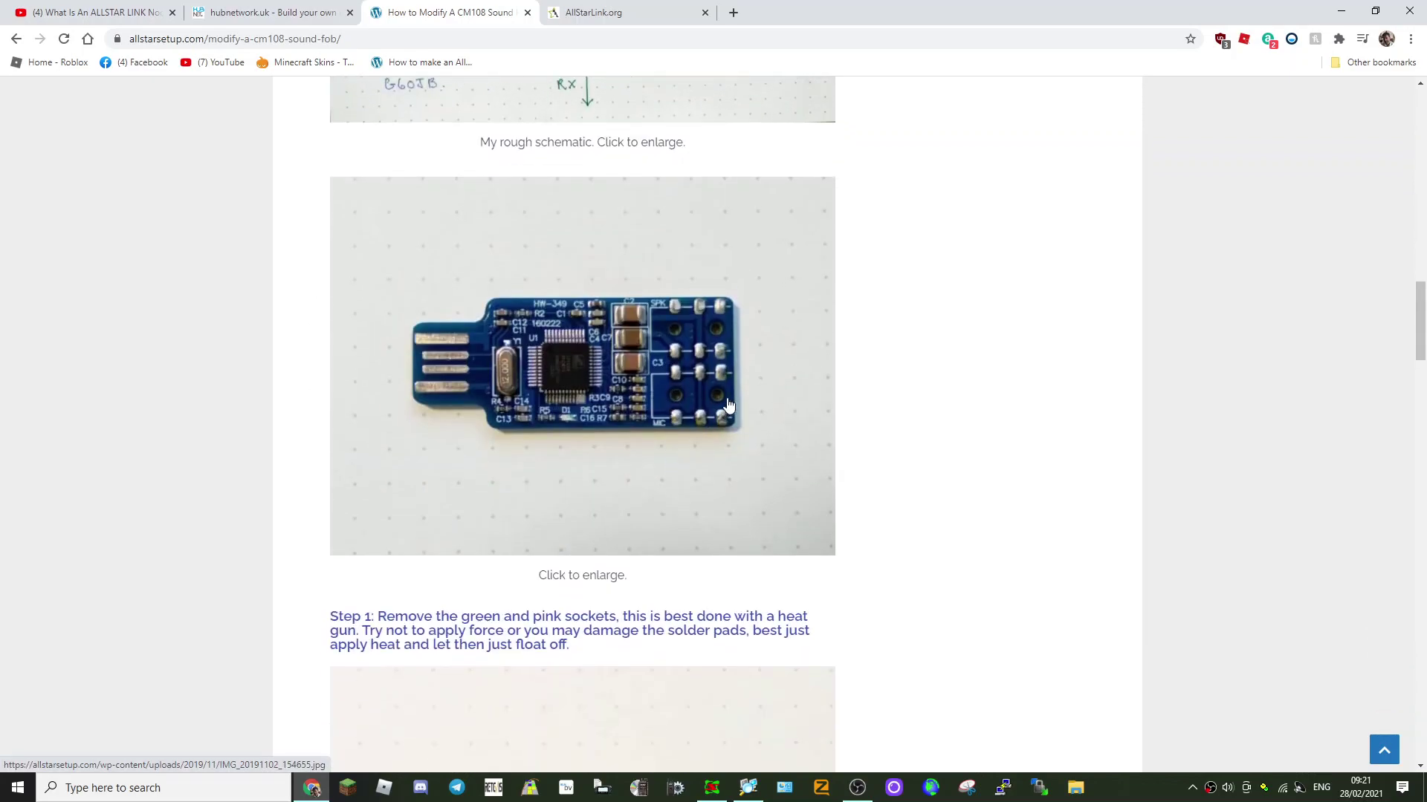
{"action": "scroll", "coordinate": [368, 517], "scroll_direction": "down", "scroll_amount": 6}
{"action": "scroll", "coordinate": [727, 477], "scroll_direction": "down", "scroll_amount": 3}
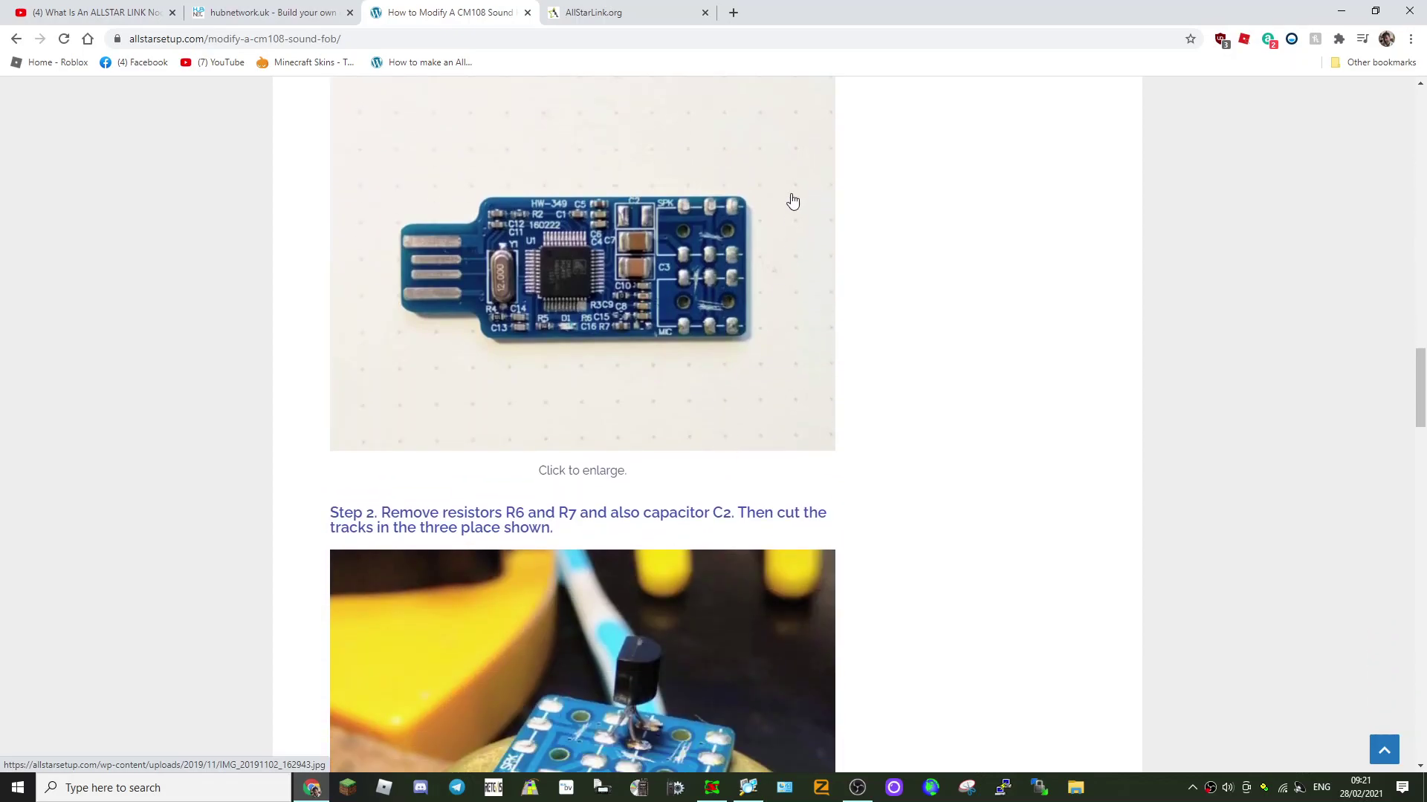
{"action": "scroll", "coordinate": [757, 318], "scroll_direction": "up", "scroll_amount": 3}
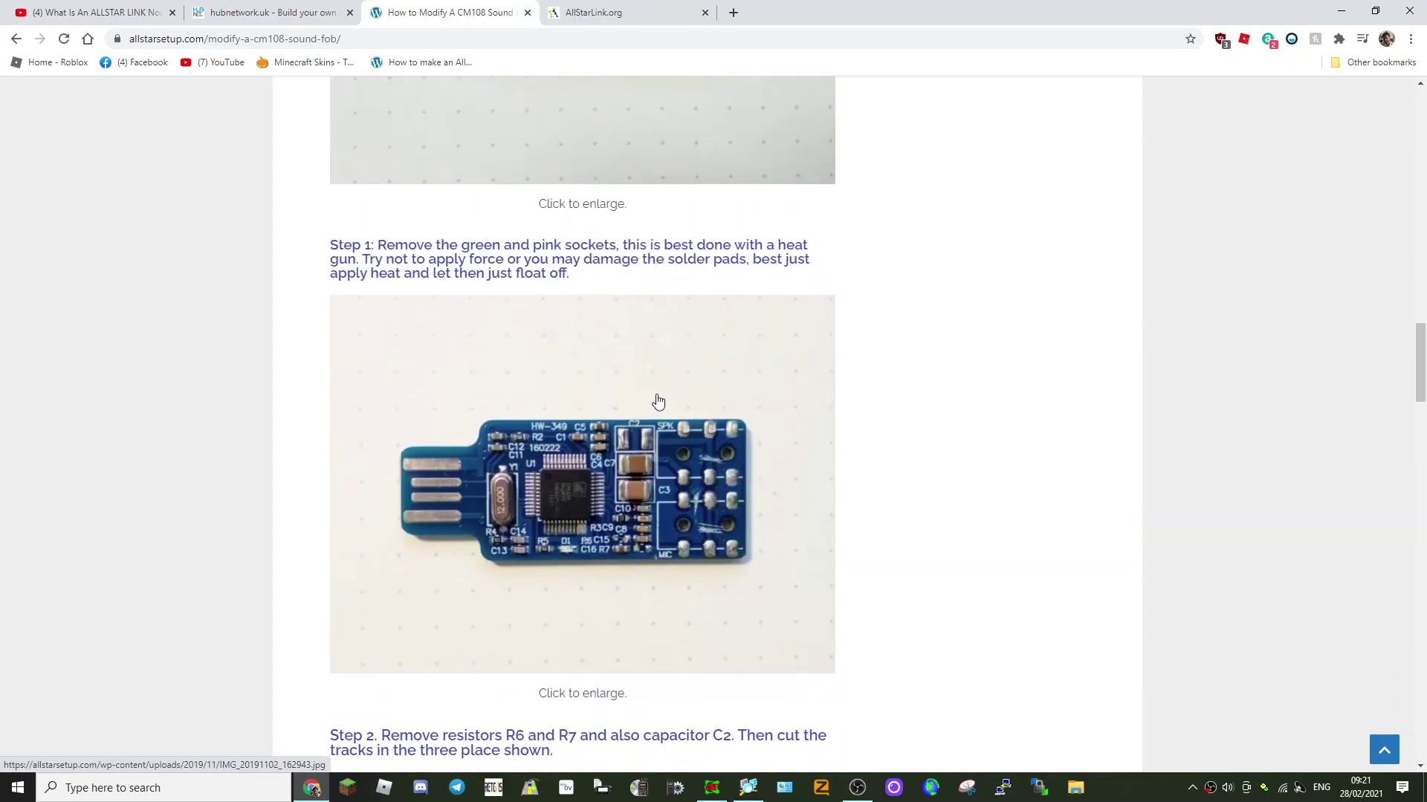
{"action": "scroll", "coordinate": [796, 294], "scroll_direction": "down", "scroll_amount": 3}
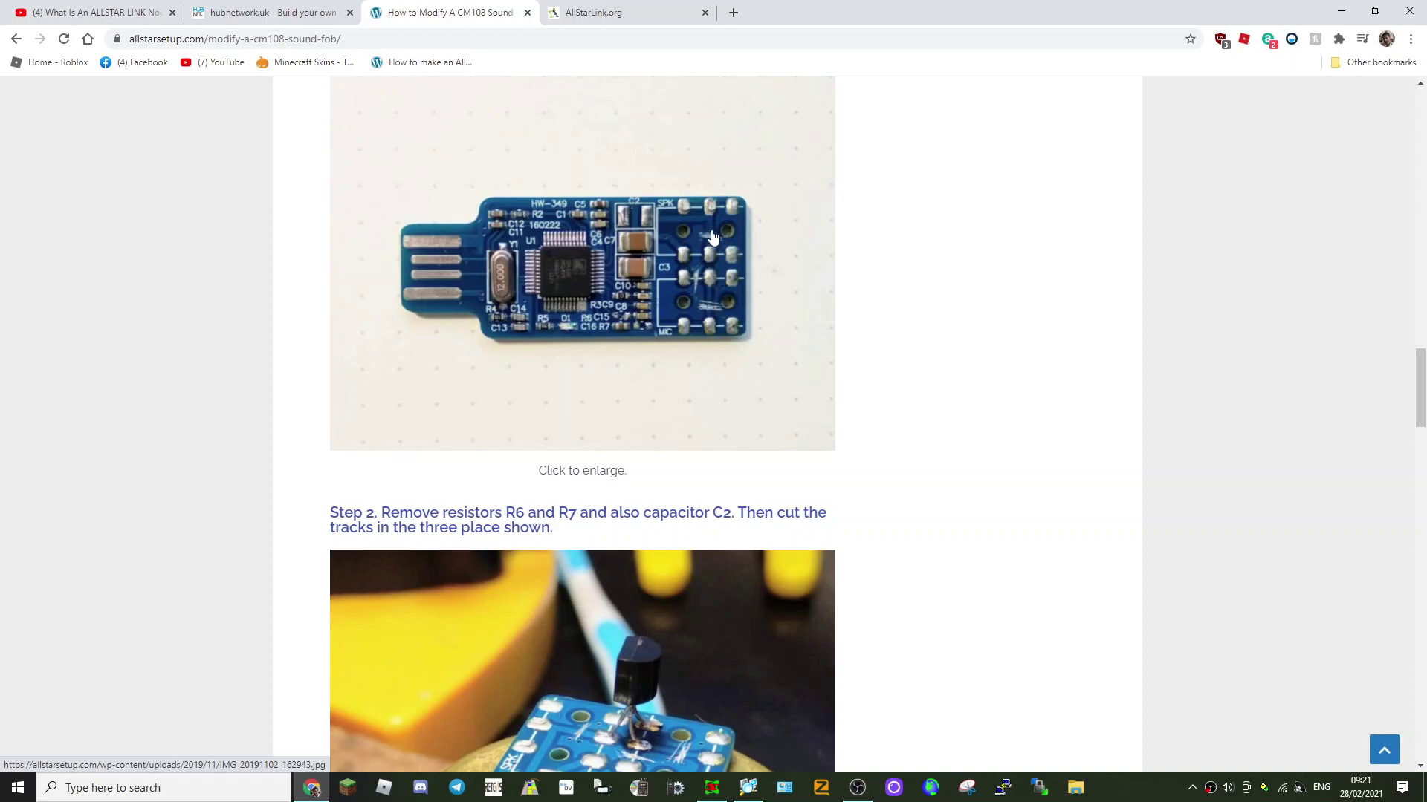
Examine Steps 2 to 8 of the Design 1 guide, from the track cuts and 2N3904 transistor to the four radio wires
{"action": "scroll", "coordinate": [770, 338], "scroll_direction": "down", "scroll_amount": 4}
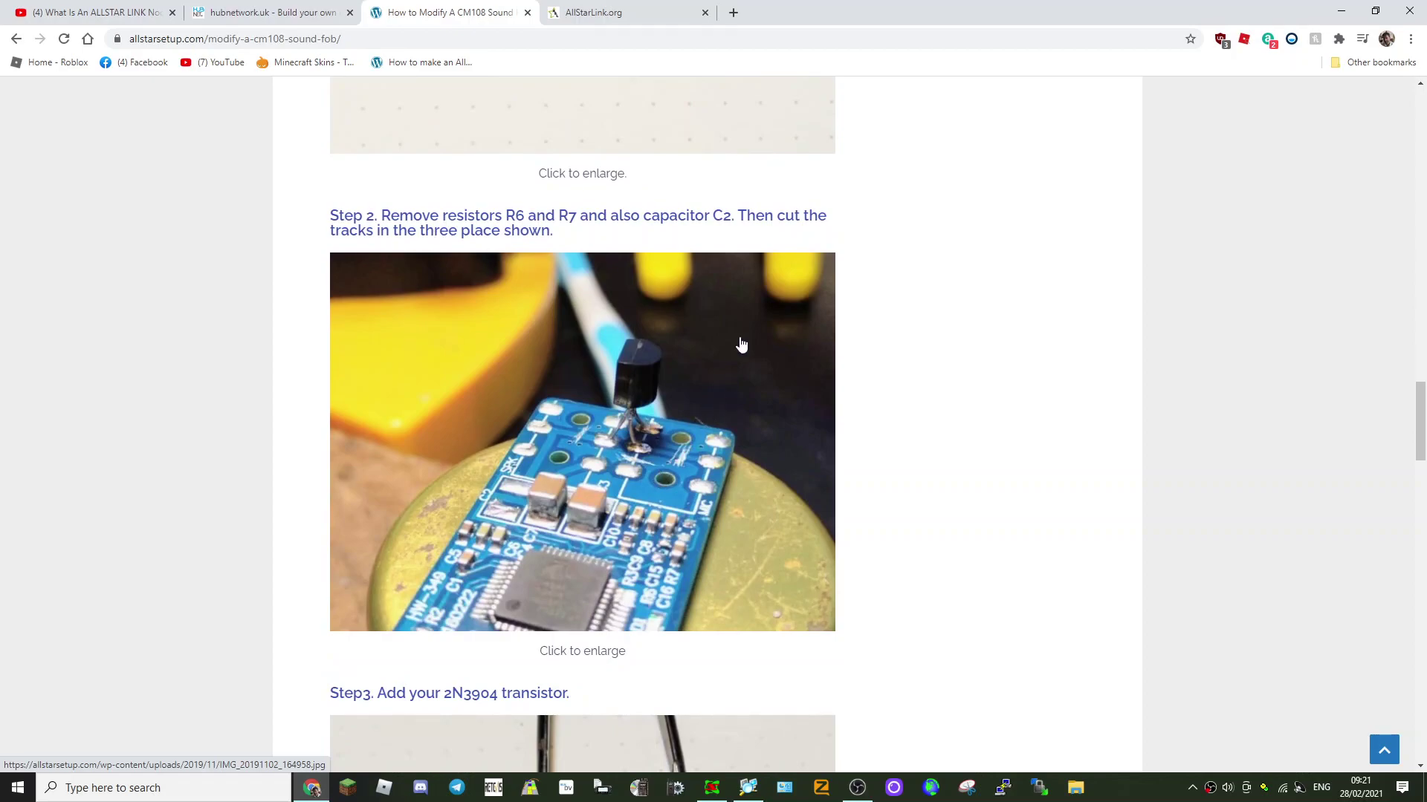
{"action": "scroll", "coordinate": [743, 349], "scroll_direction": "down", "scroll_amount": 3}
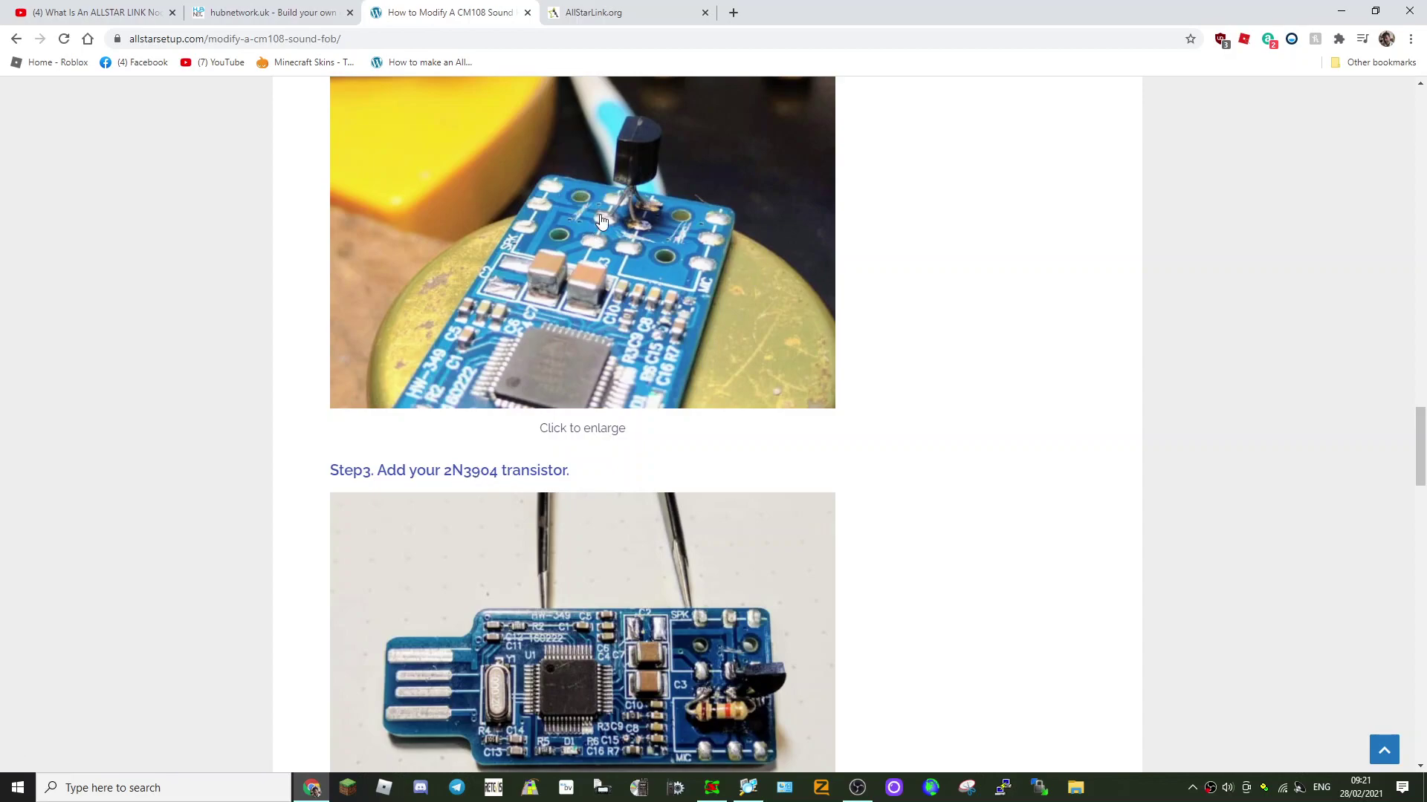
{"action": "scroll", "coordinate": [766, 334], "scroll_direction": "down", "scroll_amount": 2}
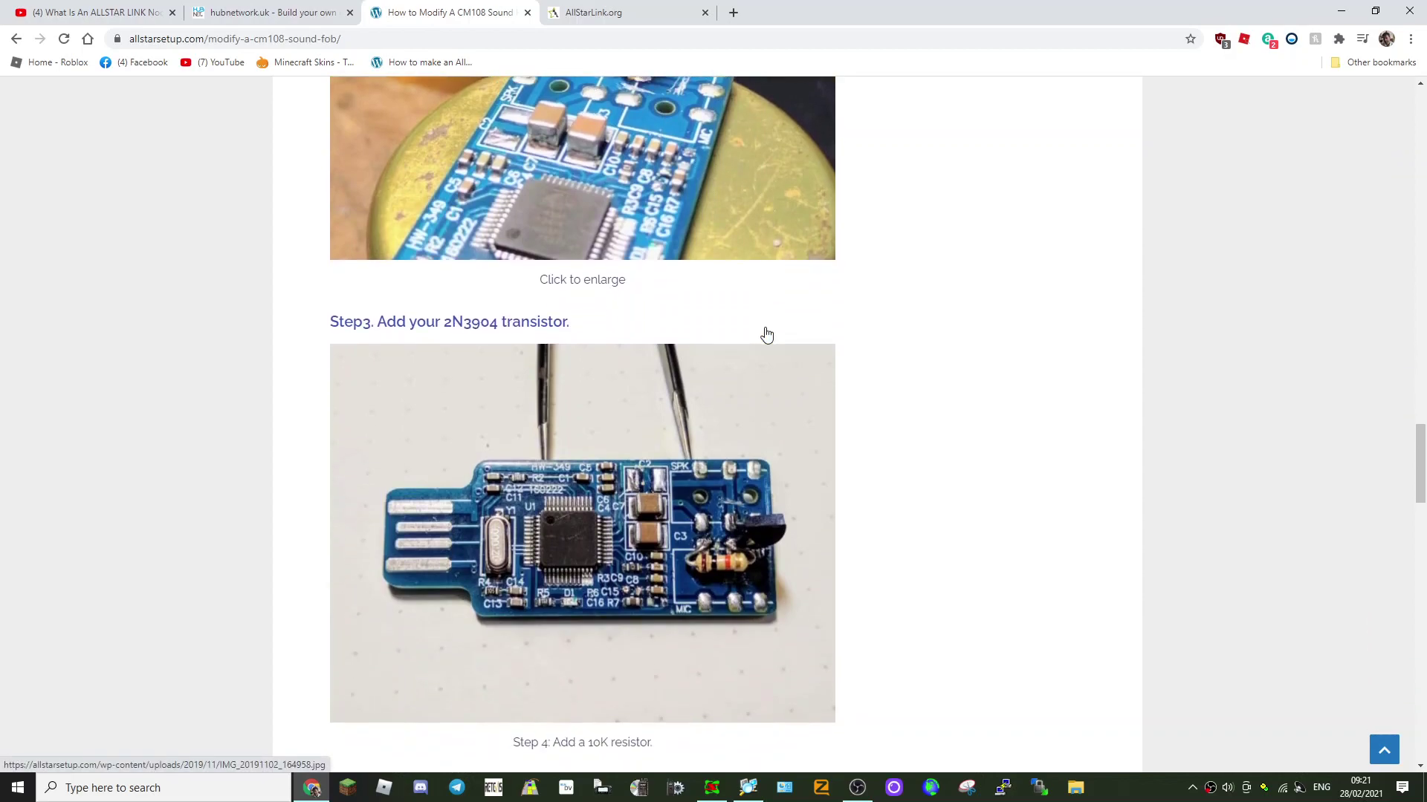
{"action": "scroll", "coordinate": [800, 461], "scroll_direction": "down", "scroll_amount": 3}
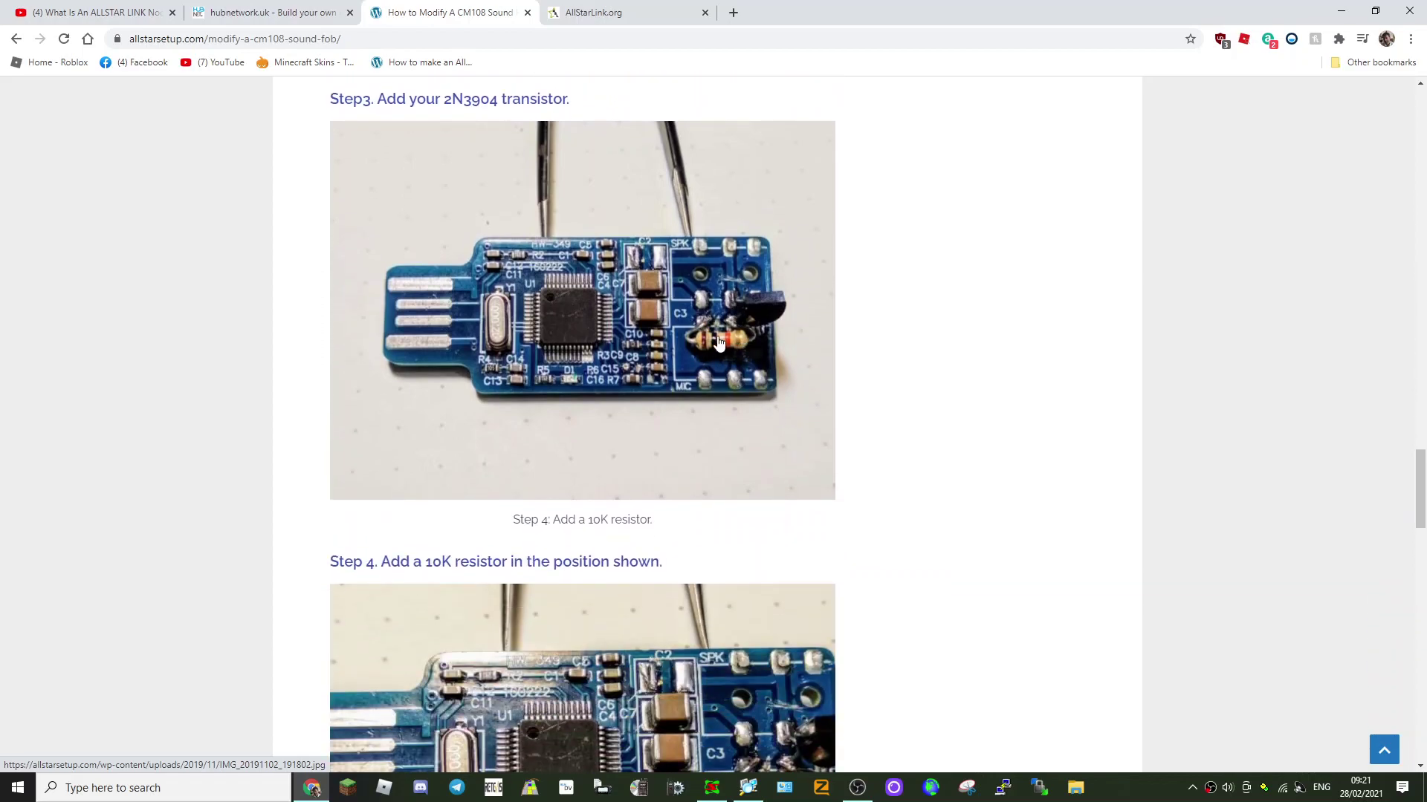
{"action": "scroll", "coordinate": [727, 346], "scroll_direction": "down", "scroll_amount": 3}
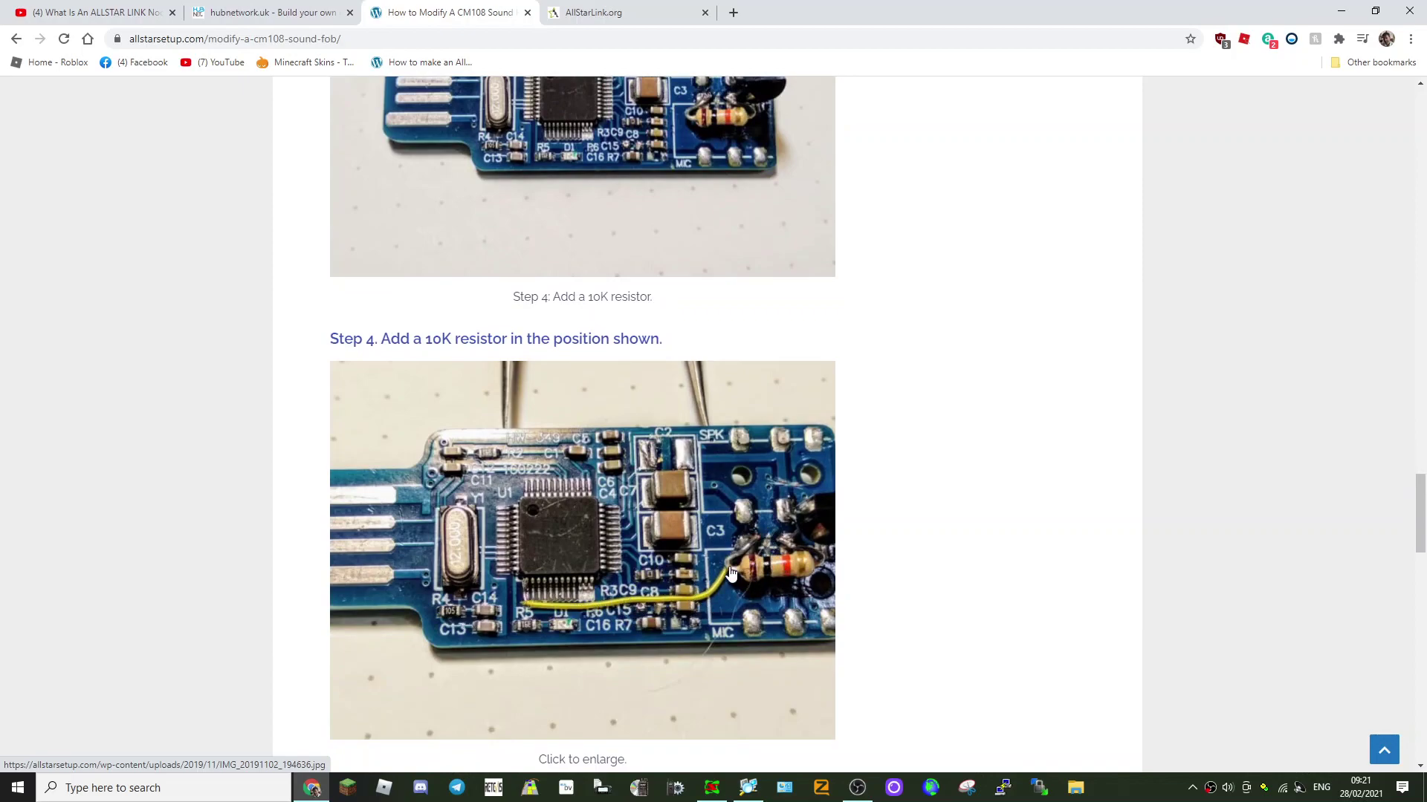
{"action": "scroll", "coordinate": [793, 444], "scroll_direction": "down", "scroll_amount": 1}
{"action": "scroll", "coordinate": [792, 444], "scroll_direction": "down", "scroll_amount": 6}
{"action": "scroll", "coordinate": [793, 444], "scroll_direction": "down", "scroll_amount": 2}
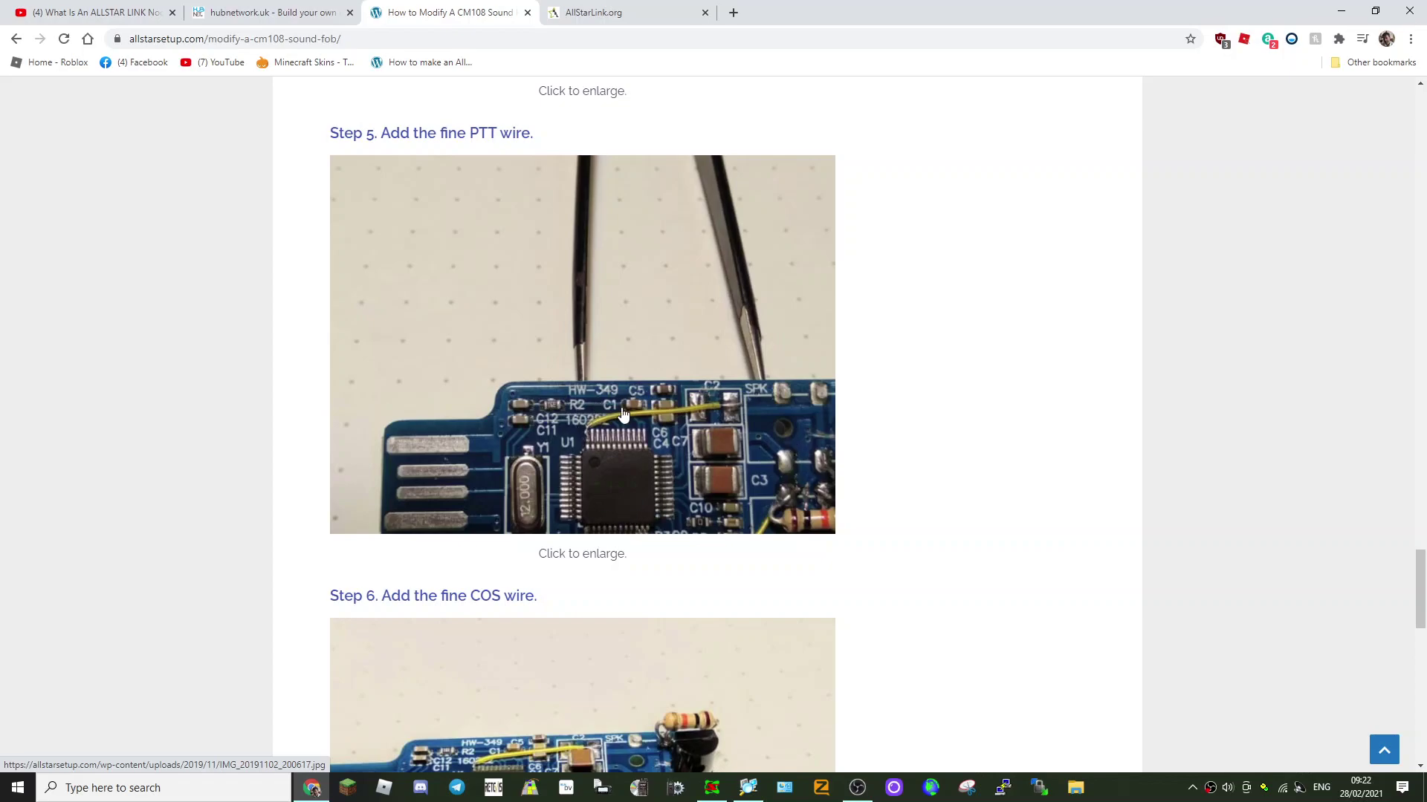
{"action": "scroll", "coordinate": [752, 392], "scroll_direction": "down", "scroll_amount": 4}
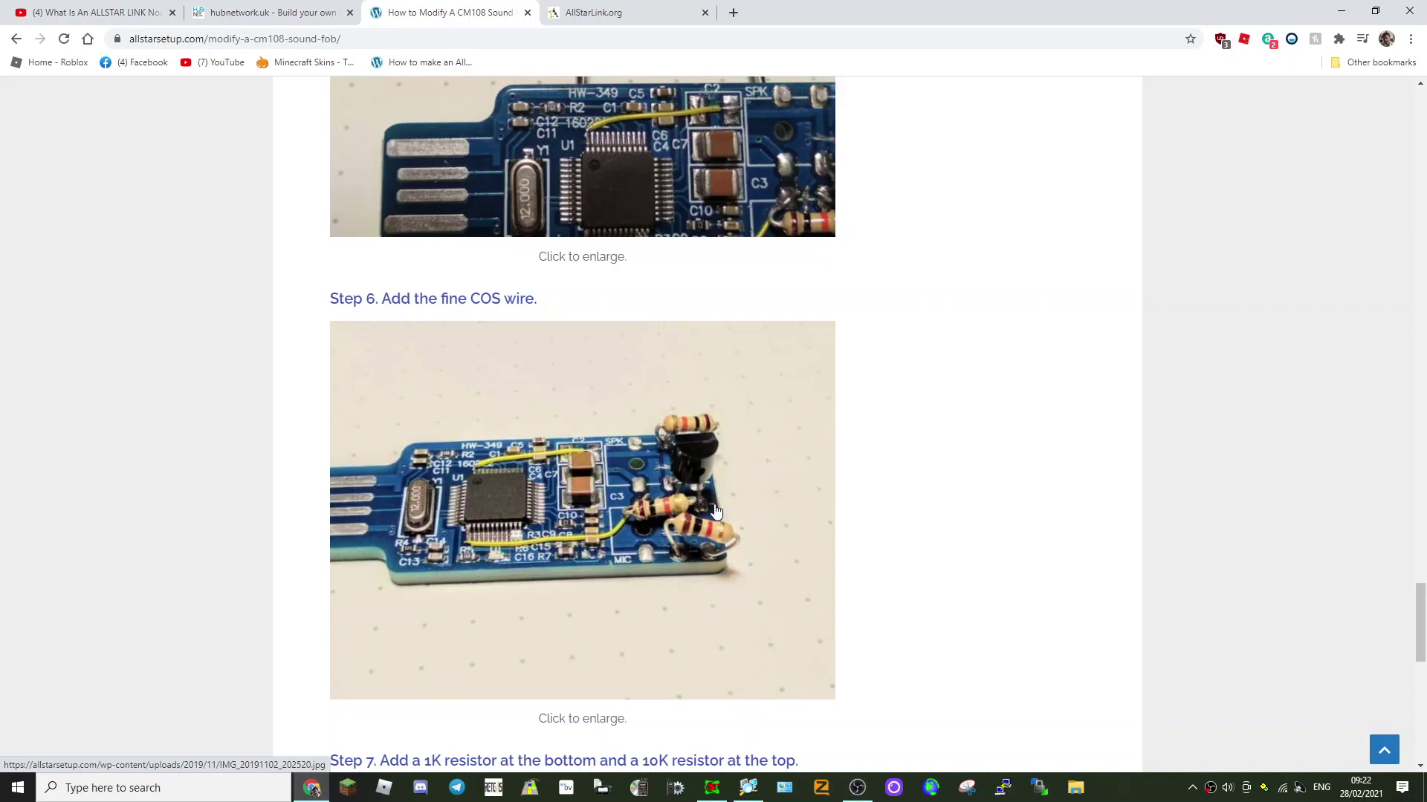
{"action": "scroll", "coordinate": [716, 511], "scroll_direction": "down", "scroll_amount": 7}
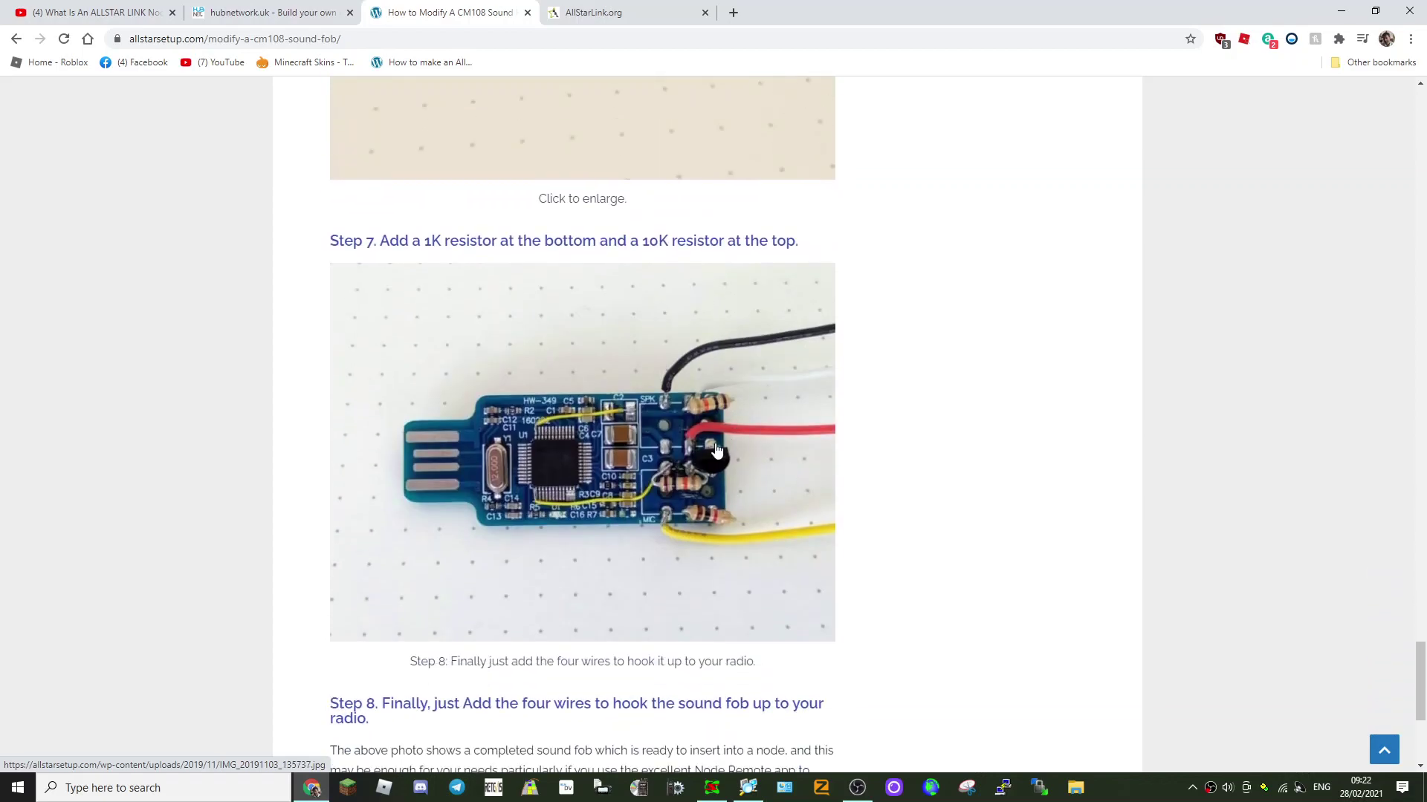
{"action": "scroll", "coordinate": [721, 552], "scroll_direction": "down", "scroll_amount": 4}
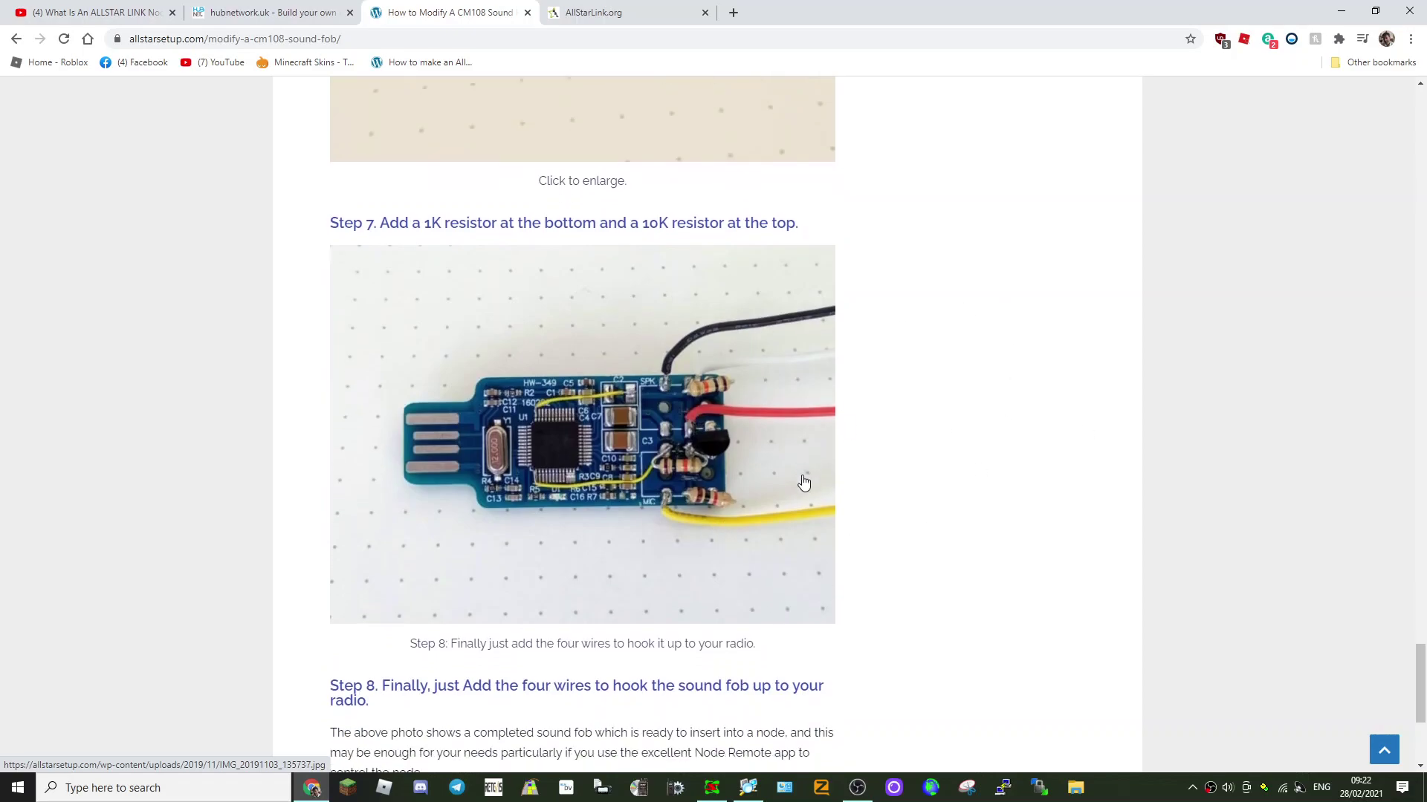
Leave the Design 1 guide, open Design 2 with surface mount resistors and look through its modification steps up to Step 6
{"action": "scroll", "coordinate": [834, 549], "scroll_direction": "up", "scroll_amount": 11}
{"action": "scroll", "coordinate": [833, 548], "scroll_direction": "up", "scroll_amount": 20}
{"action": "scroll", "coordinate": [834, 545], "scroll_direction": "up", "scroll_amount": 20}
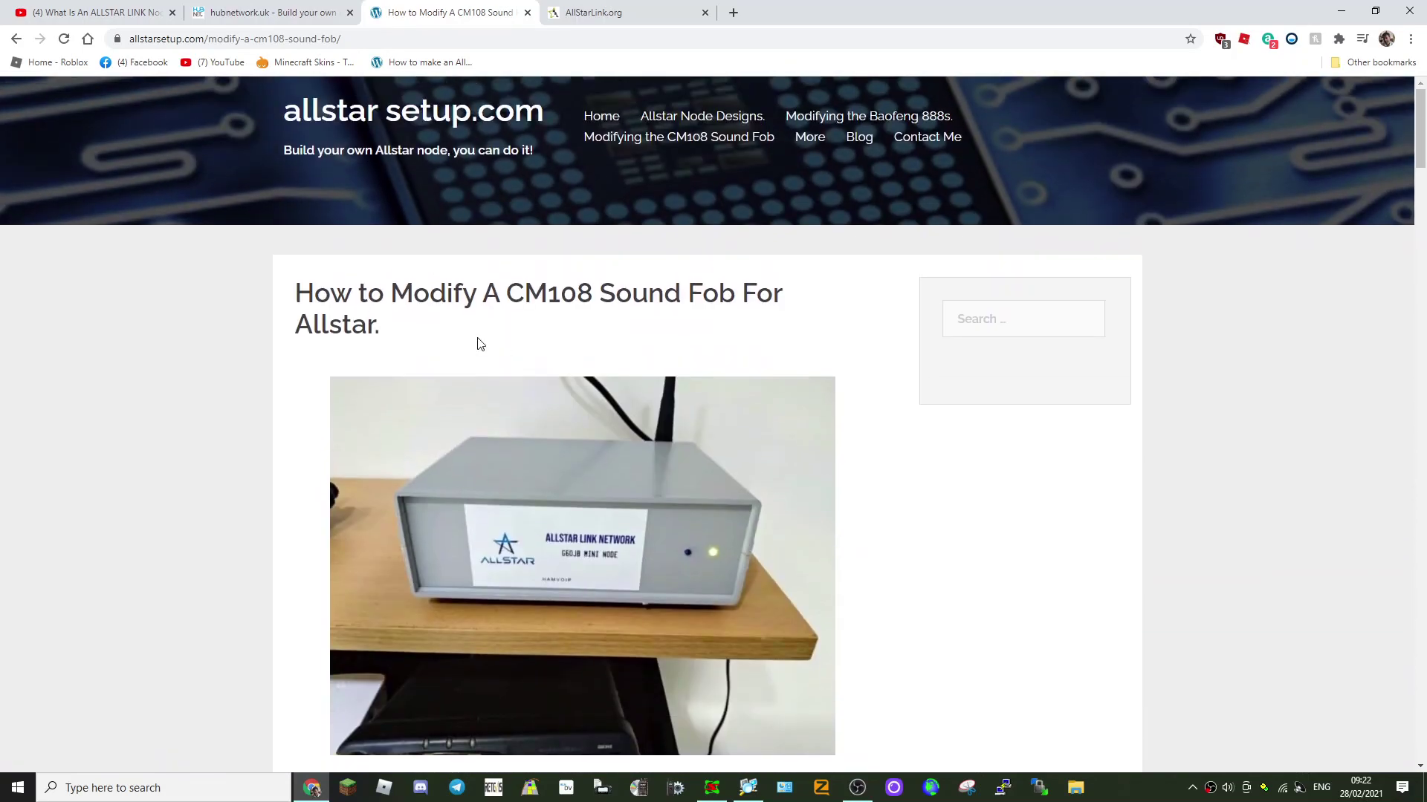
{"action": "scroll", "coordinate": [736, 119], "scroll_direction": "down", "scroll_amount": 3}
{"action": "scroll", "coordinate": [222, 90], "scroll_direction": "up", "scroll_amount": 1}
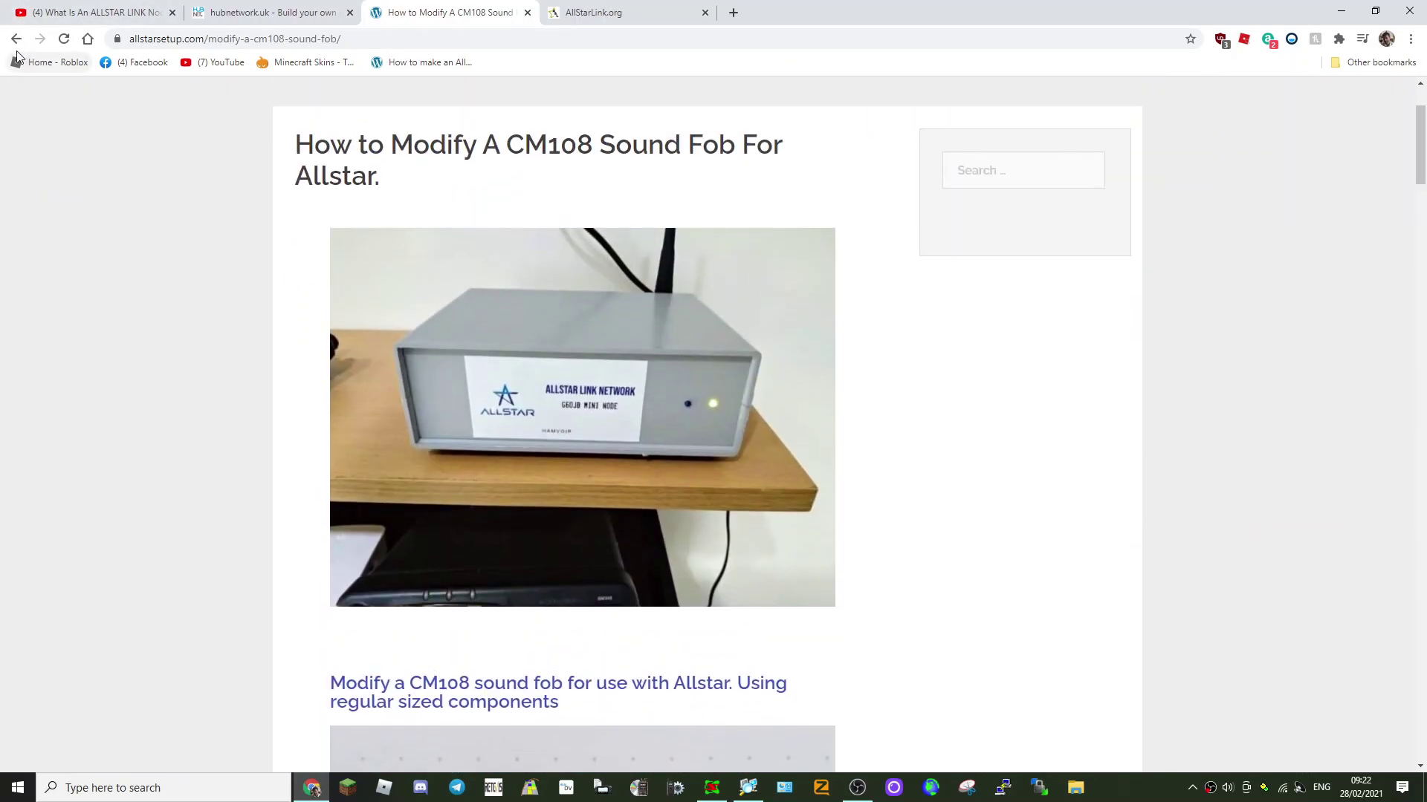
{"action": "left_click", "coordinate": [15, 40]}
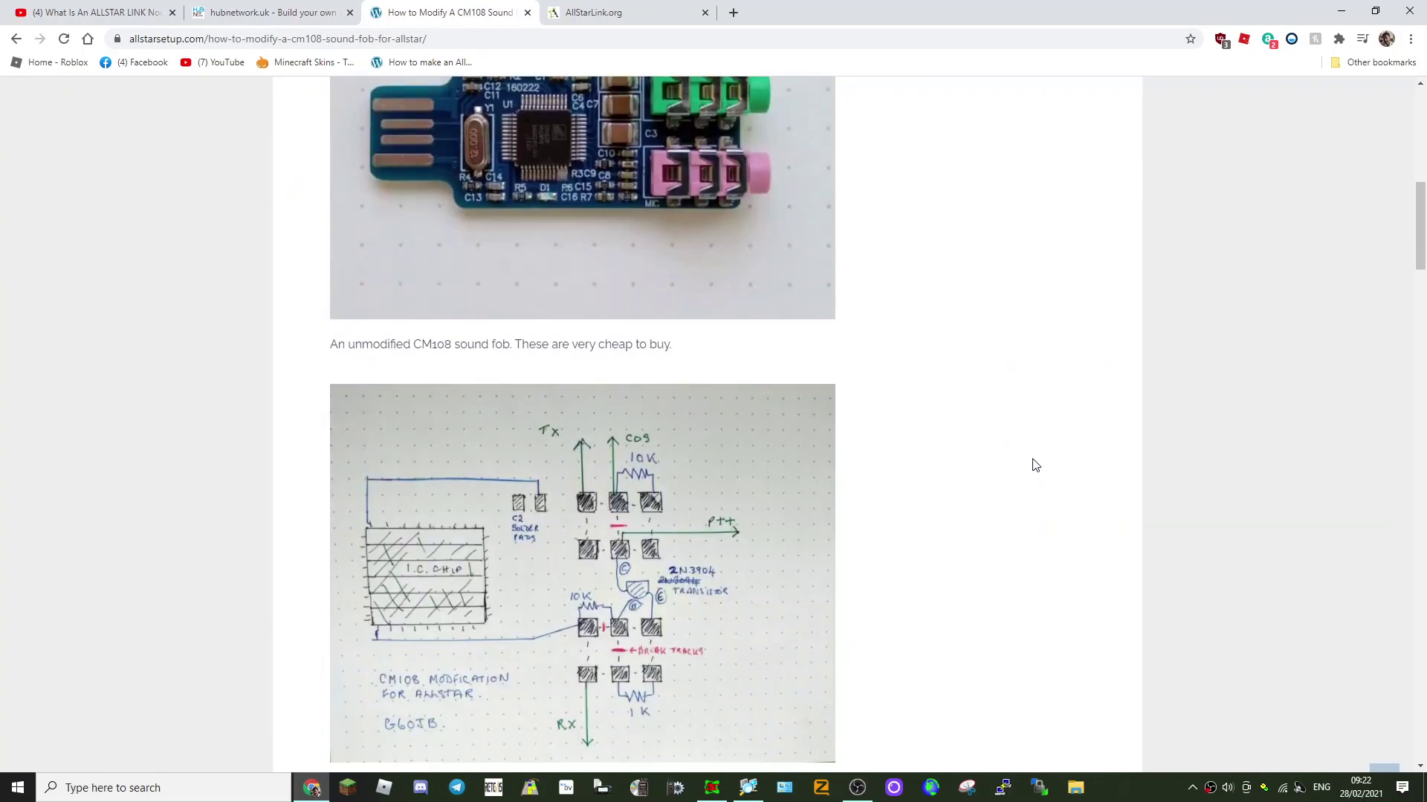
{"action": "scroll", "coordinate": [1043, 455], "scroll_direction": "down", "scroll_amount": 15}
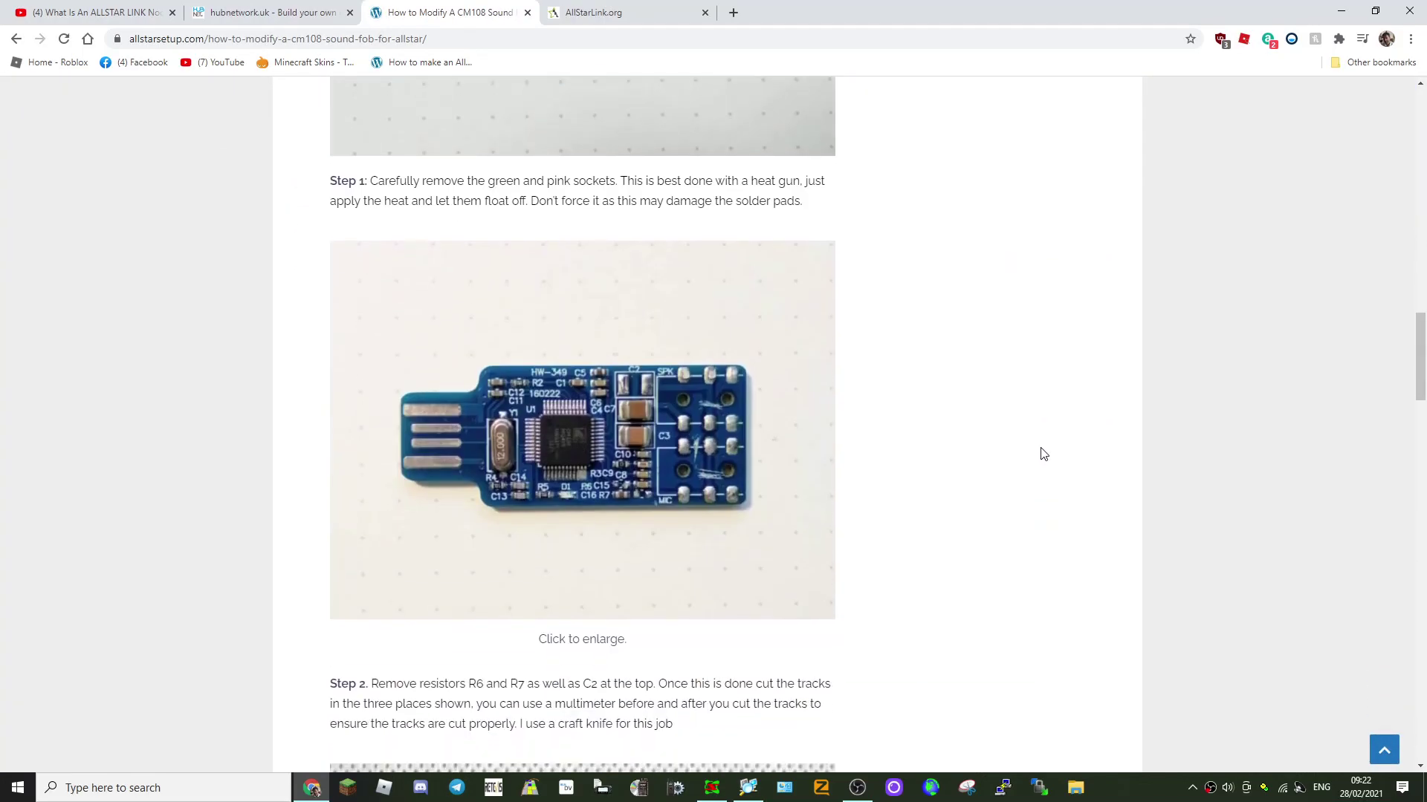
{"action": "scroll", "coordinate": [1043, 454], "scroll_direction": "down", "scroll_amount": 1}
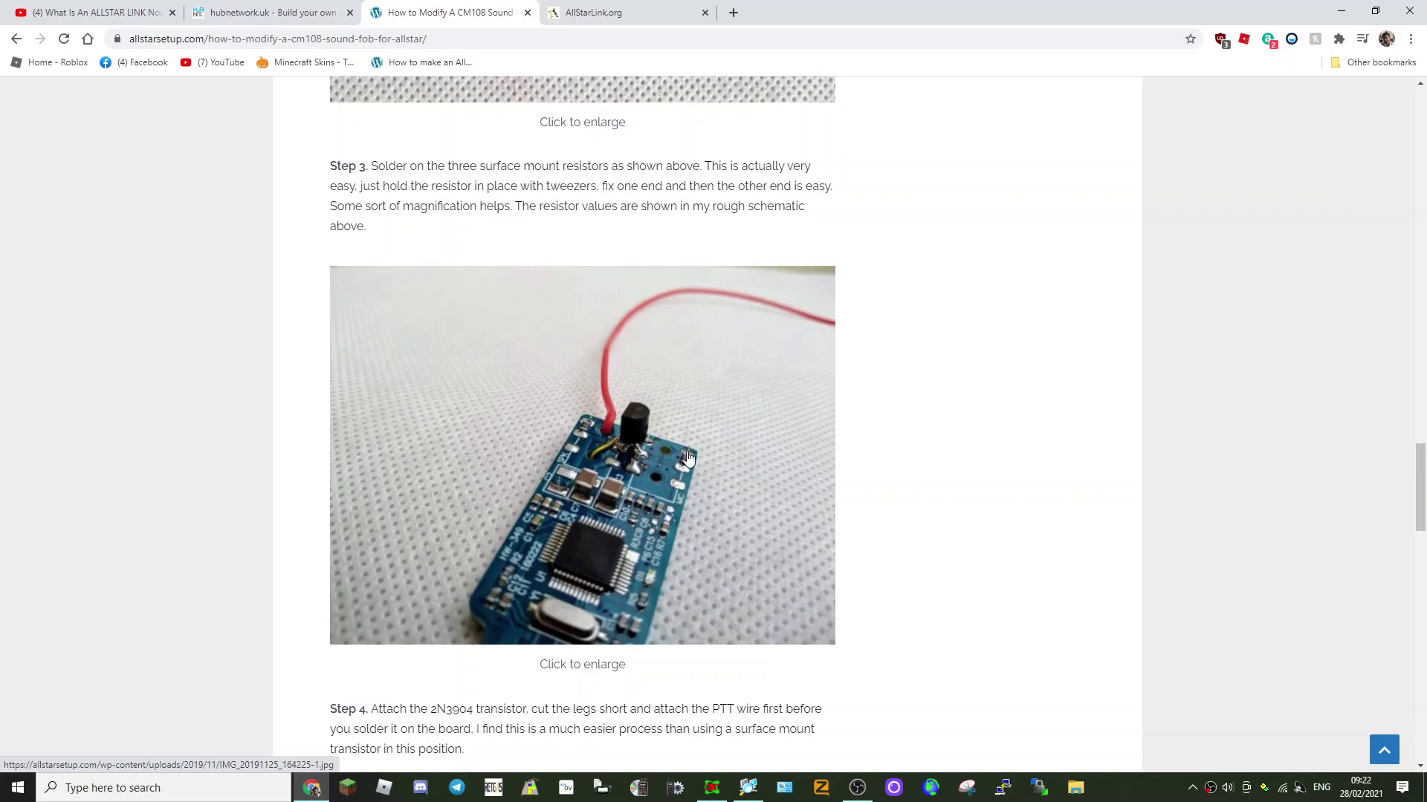
{"action": "scroll", "coordinate": [755, 436], "scroll_direction": "down", "scroll_amount": 7}
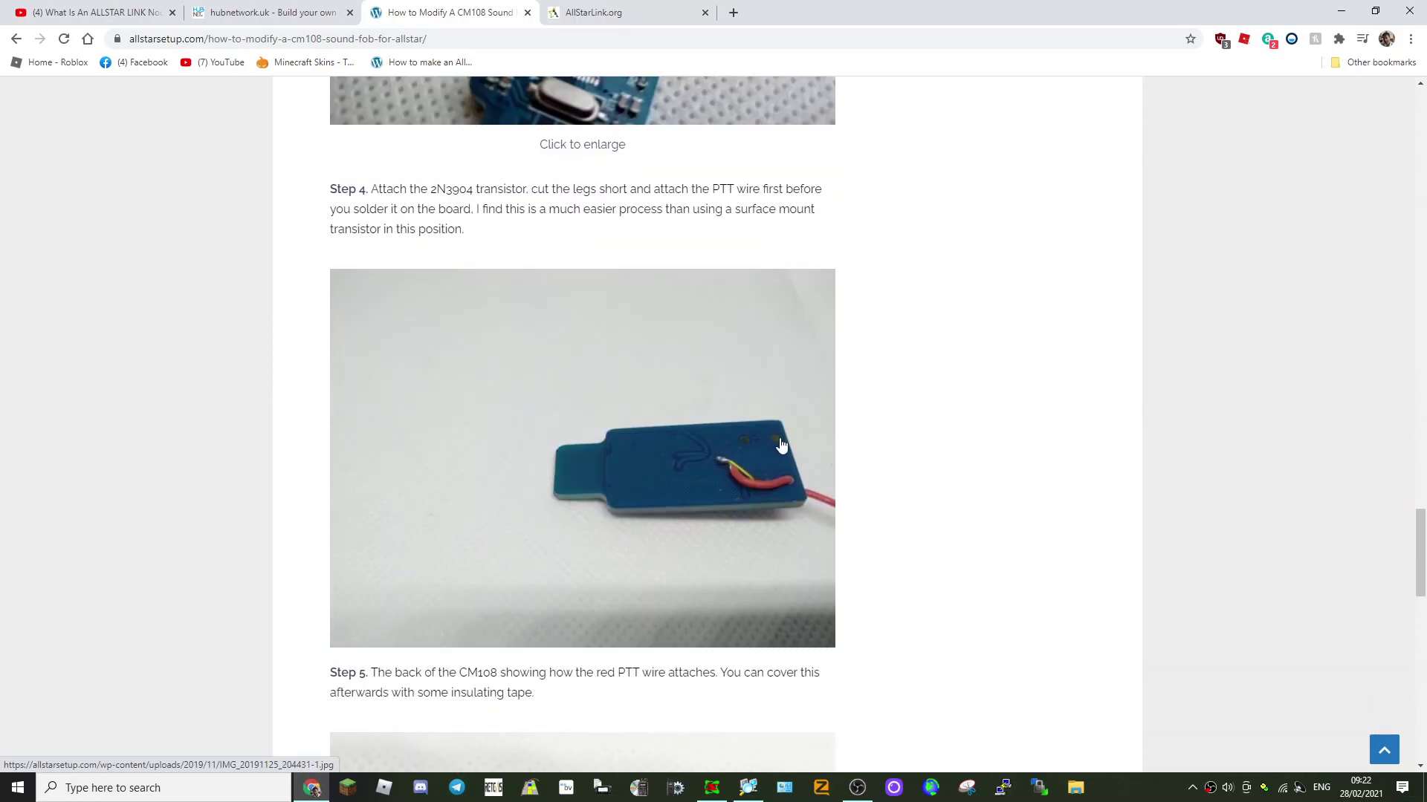
{"action": "scroll", "coordinate": [819, 433], "scroll_direction": "down", "scroll_amount": 16}
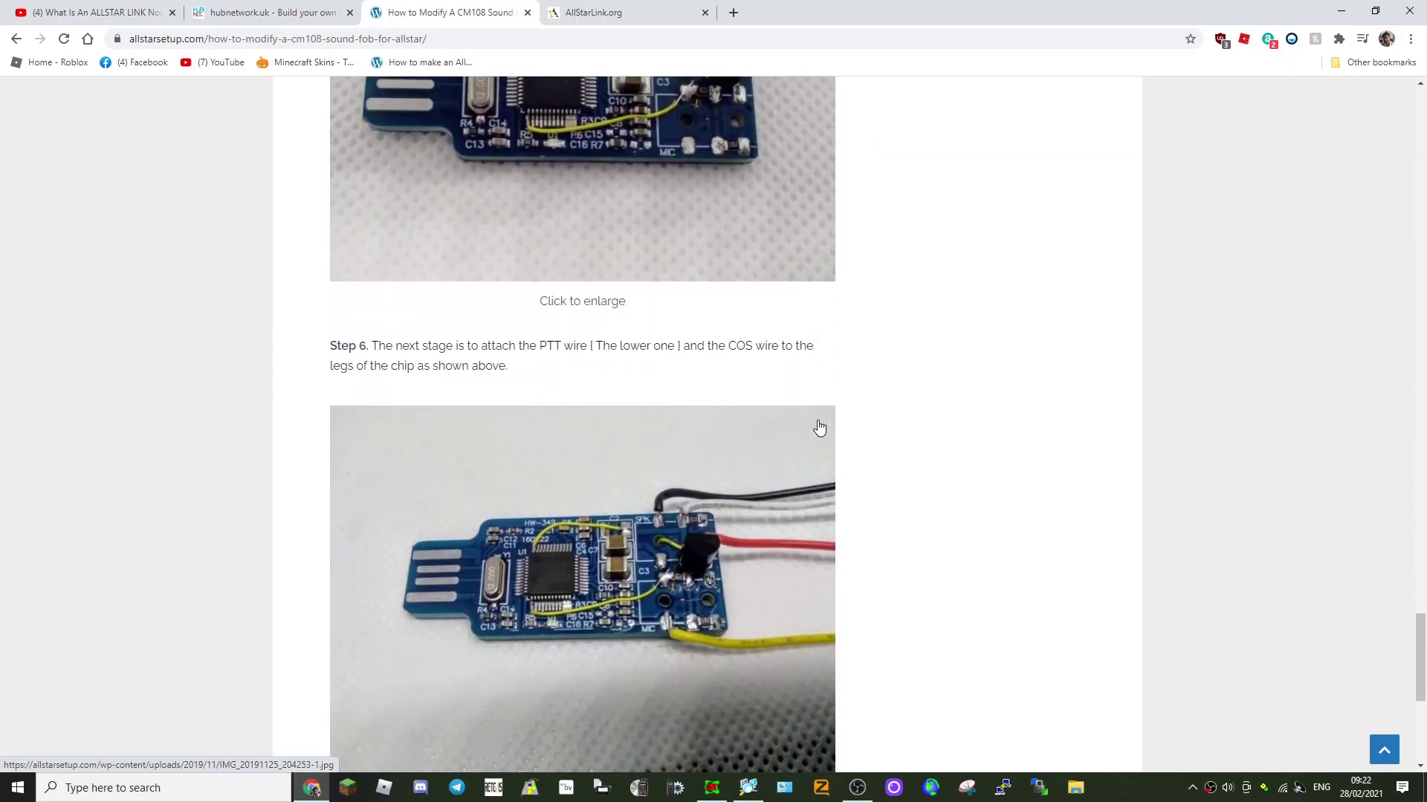
Return to the CM108 sound fob overview and open the guide on modifying the Baofeng 888s
{"action": "scroll", "coordinate": [821, 436], "scroll_direction": "up", "scroll_amount": 12}
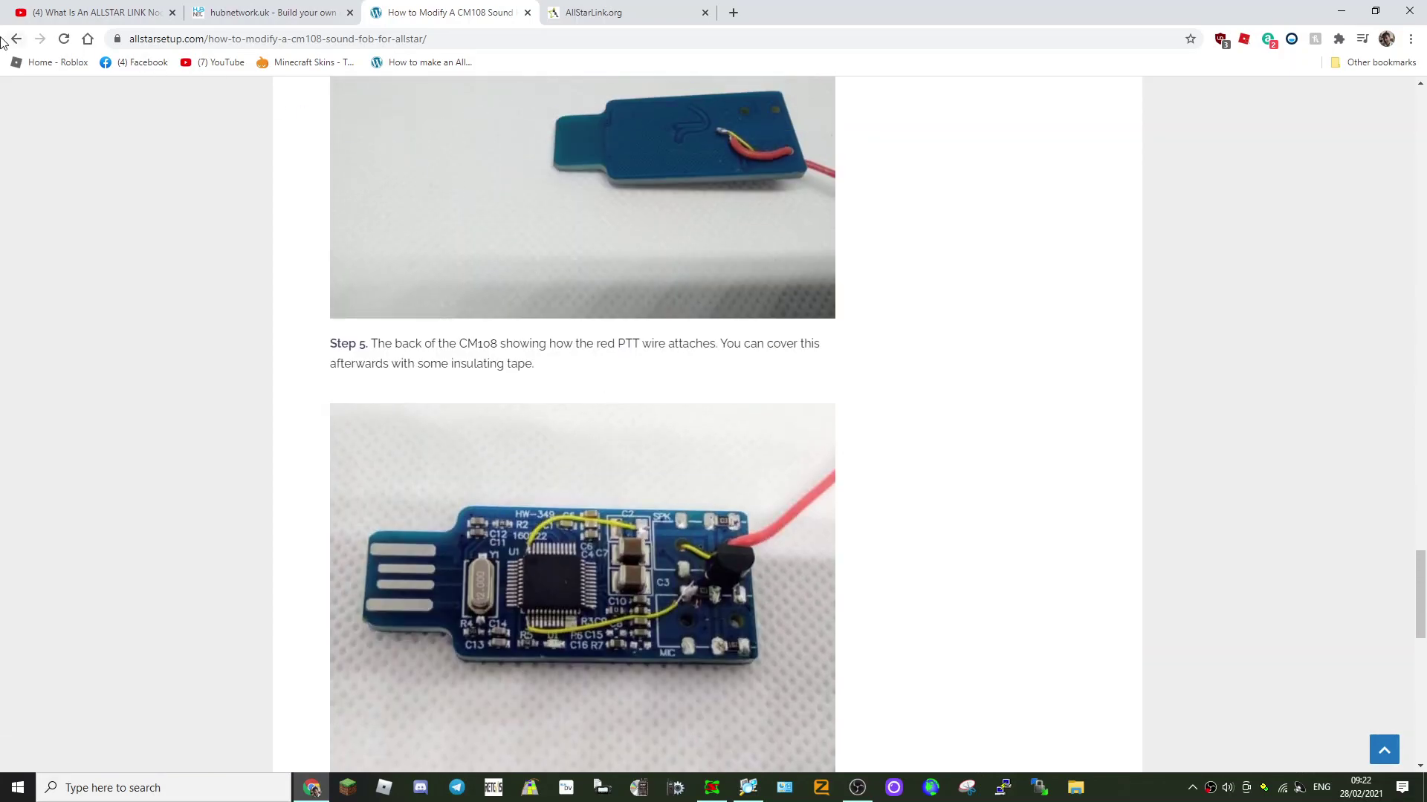
{"action": "left_click", "coordinate": [18, 42]}
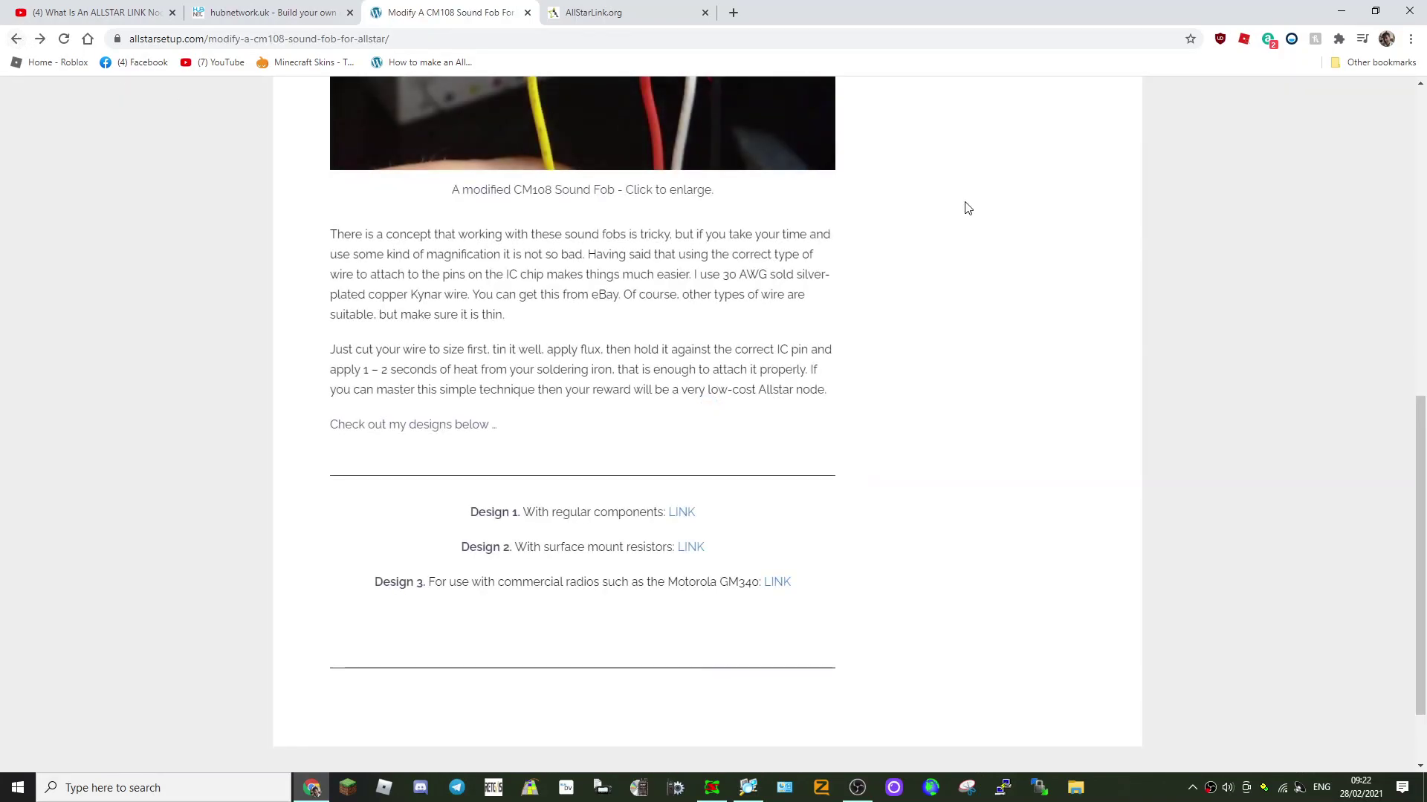
{"action": "scroll", "coordinate": [964, 208], "scroll_direction": "up", "scroll_amount": 5}
{"action": "scroll", "coordinate": [964, 217], "scroll_direction": "up", "scroll_amount": 3}
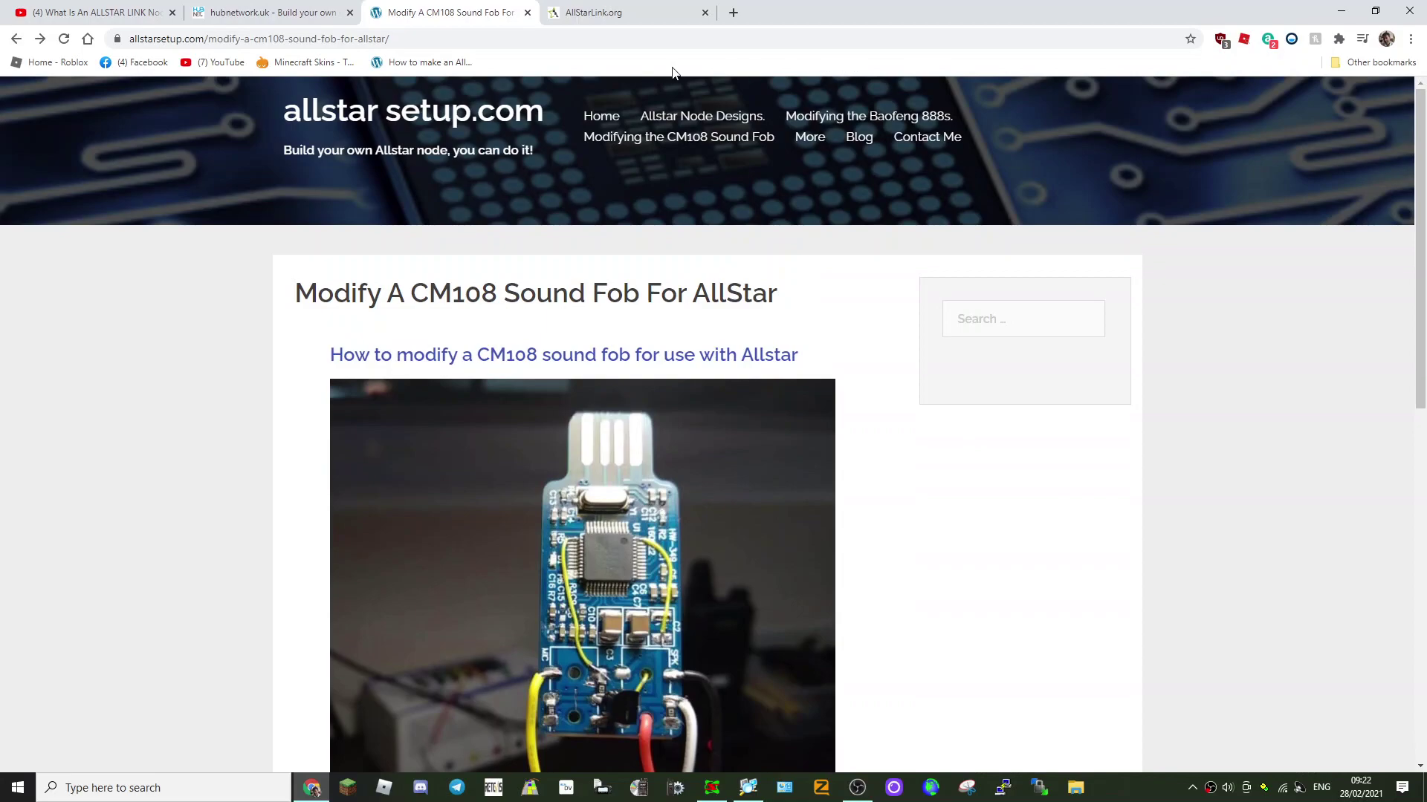
{"action": "left_click", "coordinate": [853, 119]}
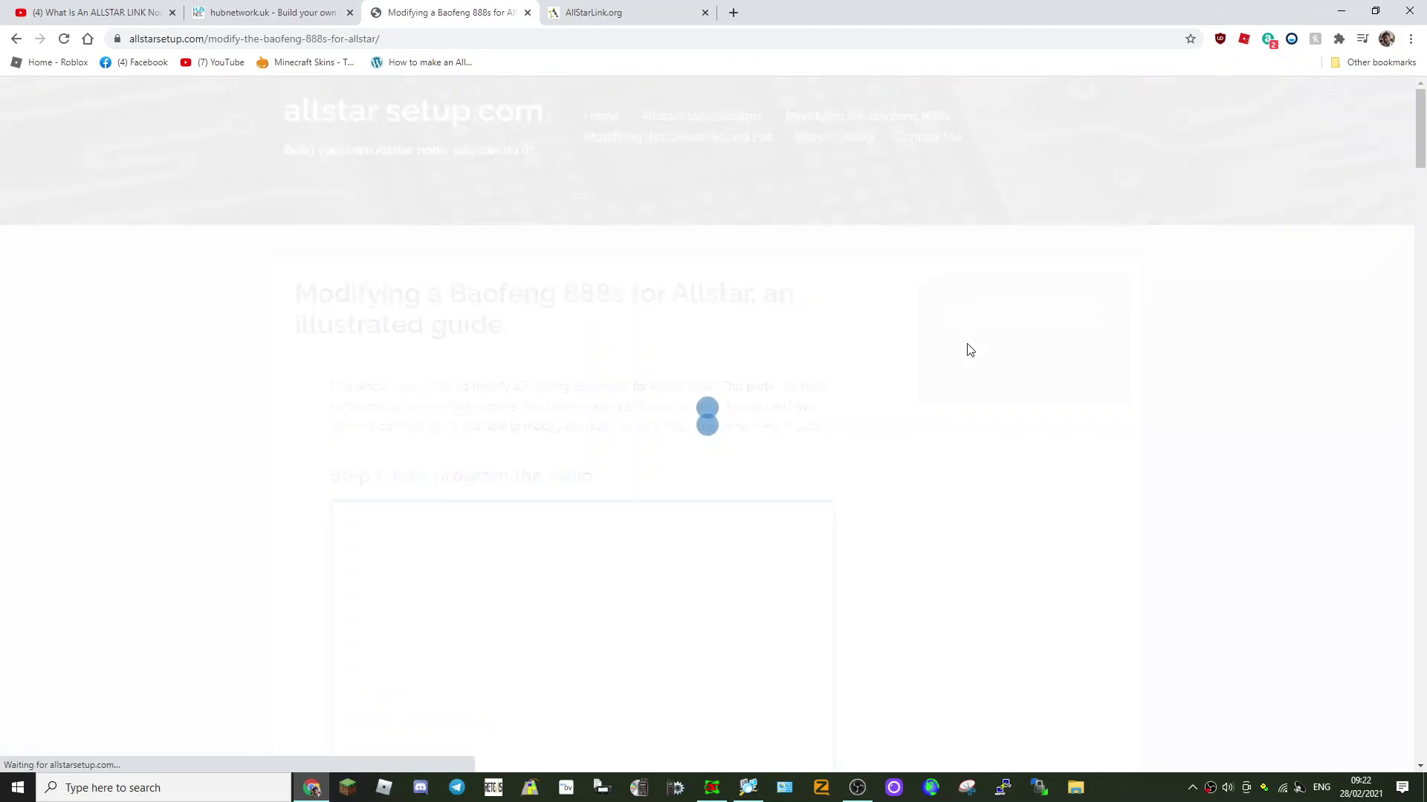
Examine the two Chirp settings images under Step 1 of the Baofeng 888s guide
{"action": "scroll", "coordinate": [786, 455], "scroll_direction": "down", "scroll_amount": 4}
{"action": "scroll", "coordinate": [831, 453], "scroll_direction": "up", "scroll_amount": 3}
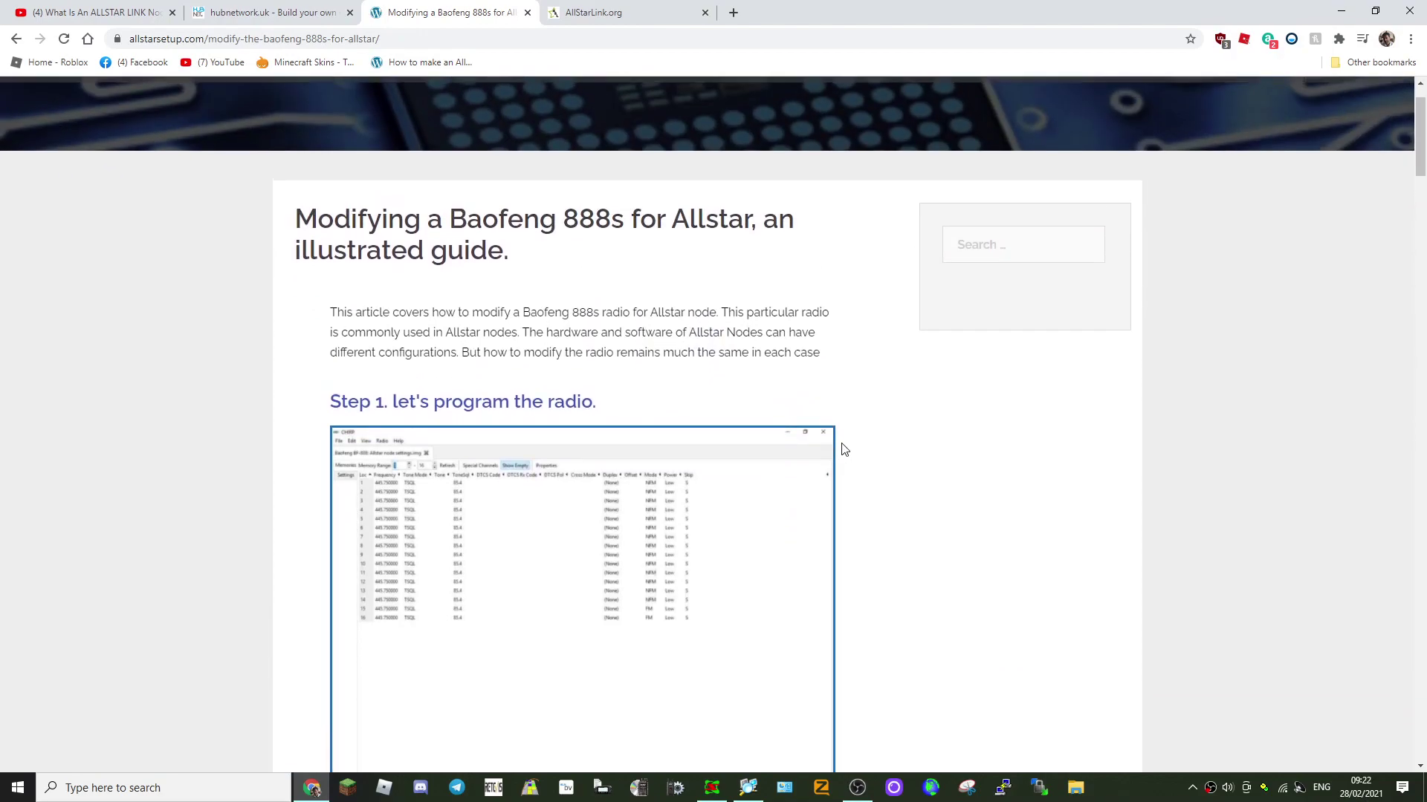
{"action": "scroll", "coordinate": [740, 436], "scroll_direction": "down", "scroll_amount": 2}
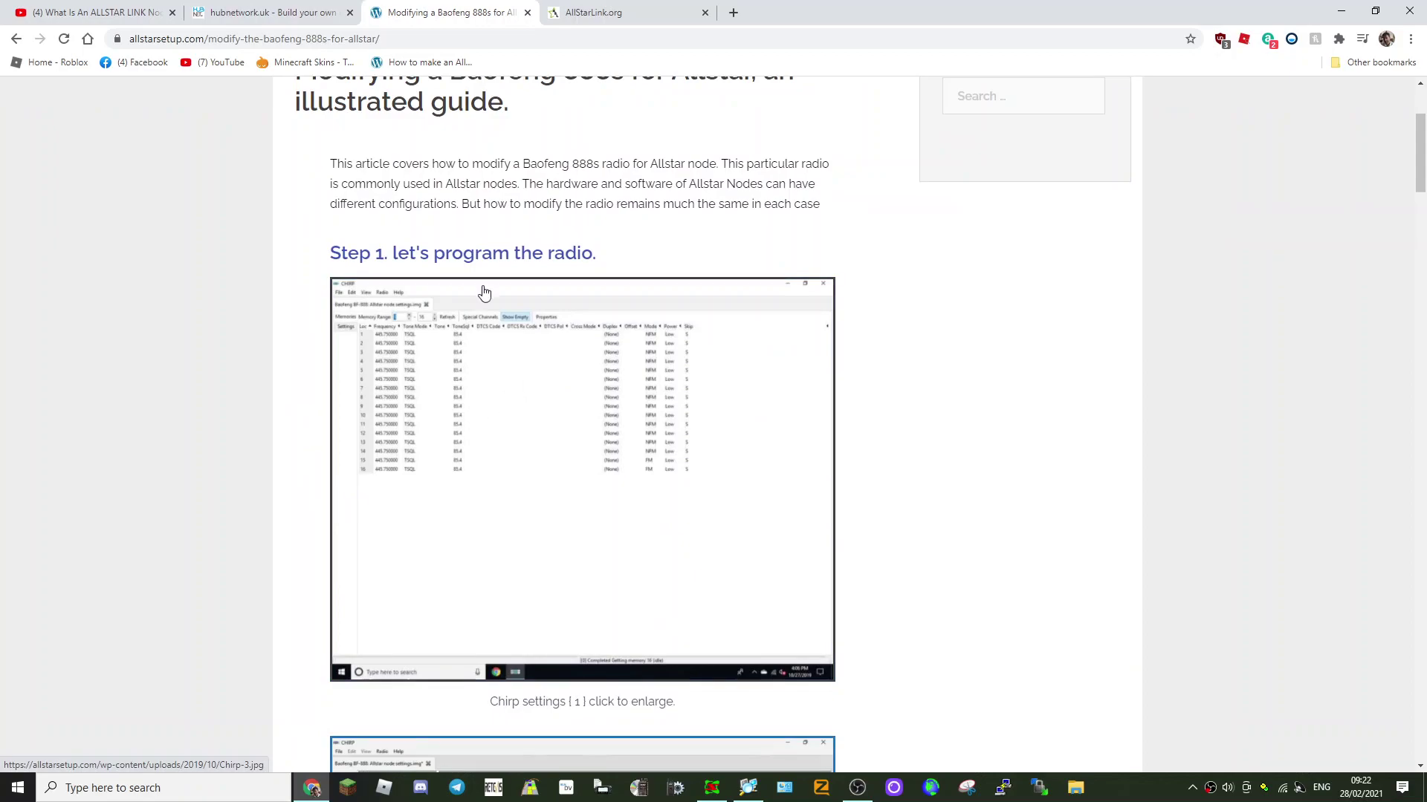
{"action": "scroll", "coordinate": [728, 332], "scroll_direction": "down", "scroll_amount": 6}
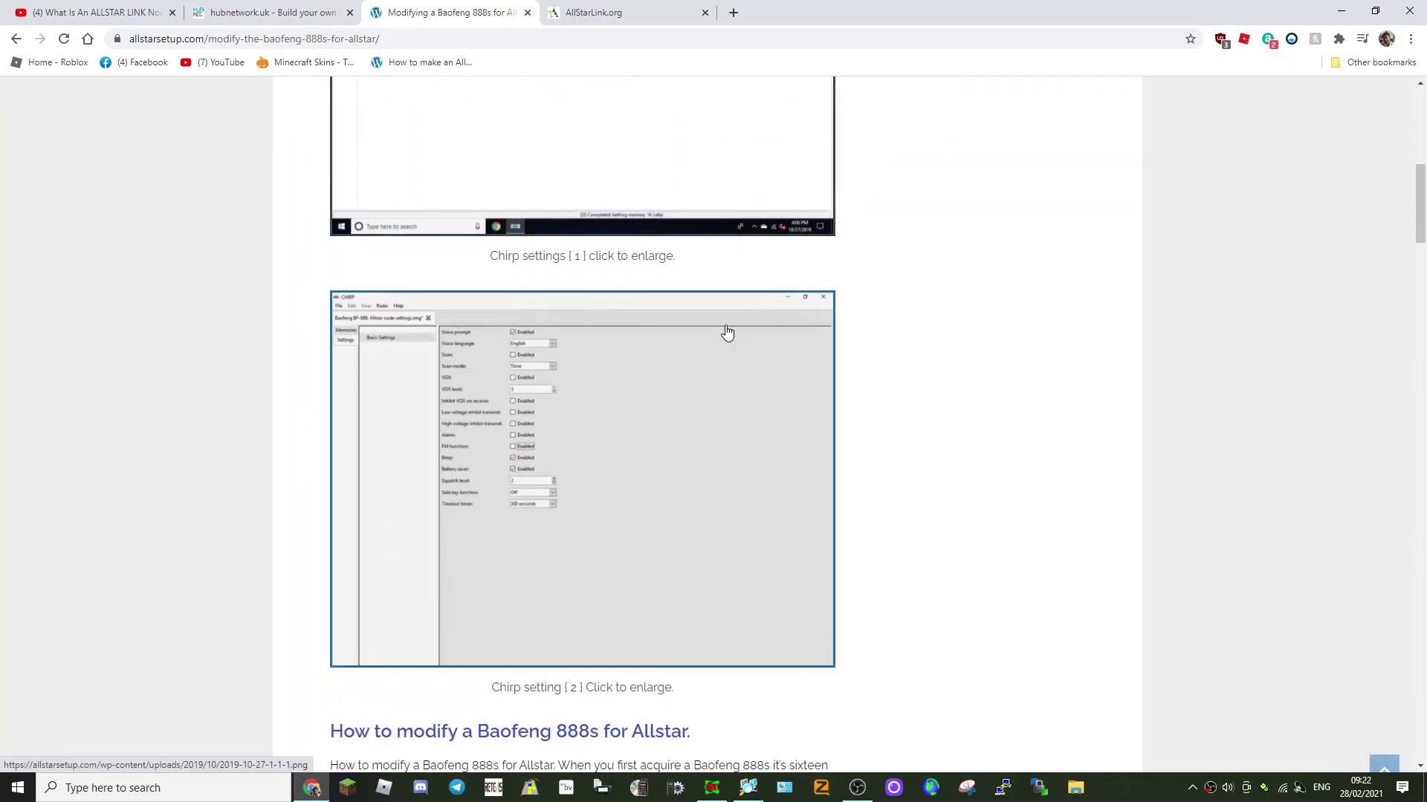
{"action": "scroll", "coordinate": [736, 341], "scroll_direction": "up", "scroll_amount": 4}
{"action": "scroll", "coordinate": [738, 347], "scroll_direction": "down", "scroll_amount": 3}
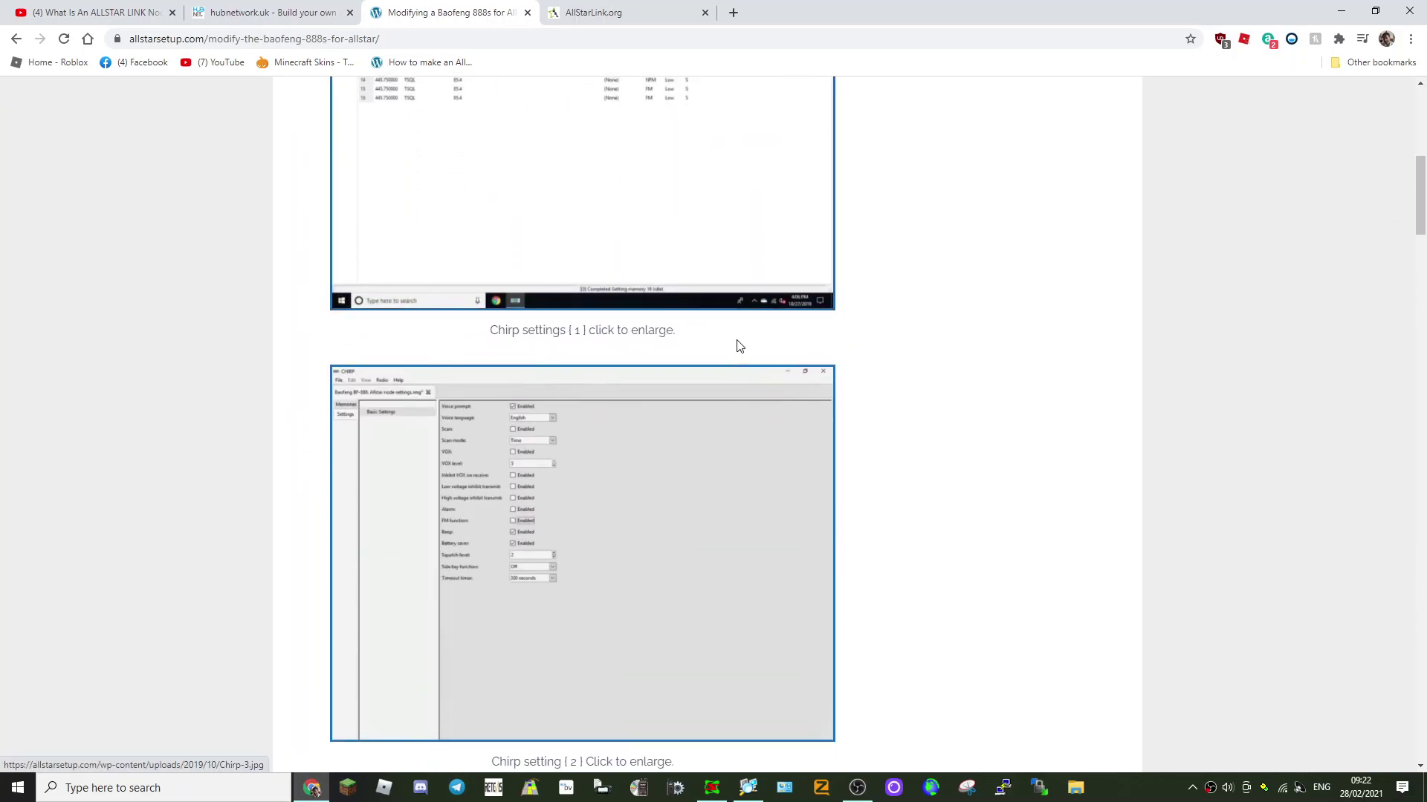
{"action": "scroll", "coordinate": [739, 347], "scroll_direction": "up", "scroll_amount": 4}
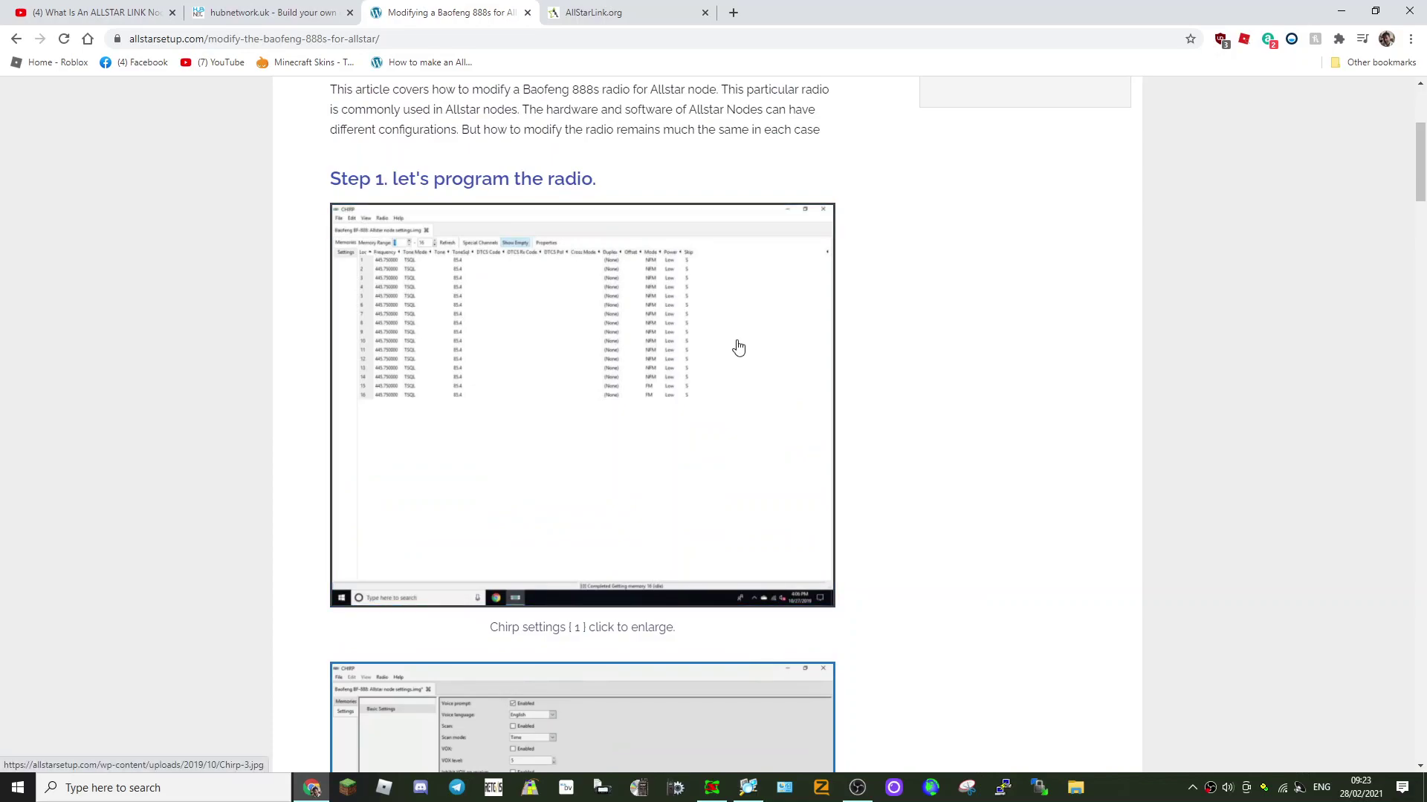
Look over the Chirp programming instructions for the Baofeng 888s alongside the settings images above them
{"action": "scroll", "coordinate": [738, 347], "scroll_direction": "down", "scroll_amount": 10}
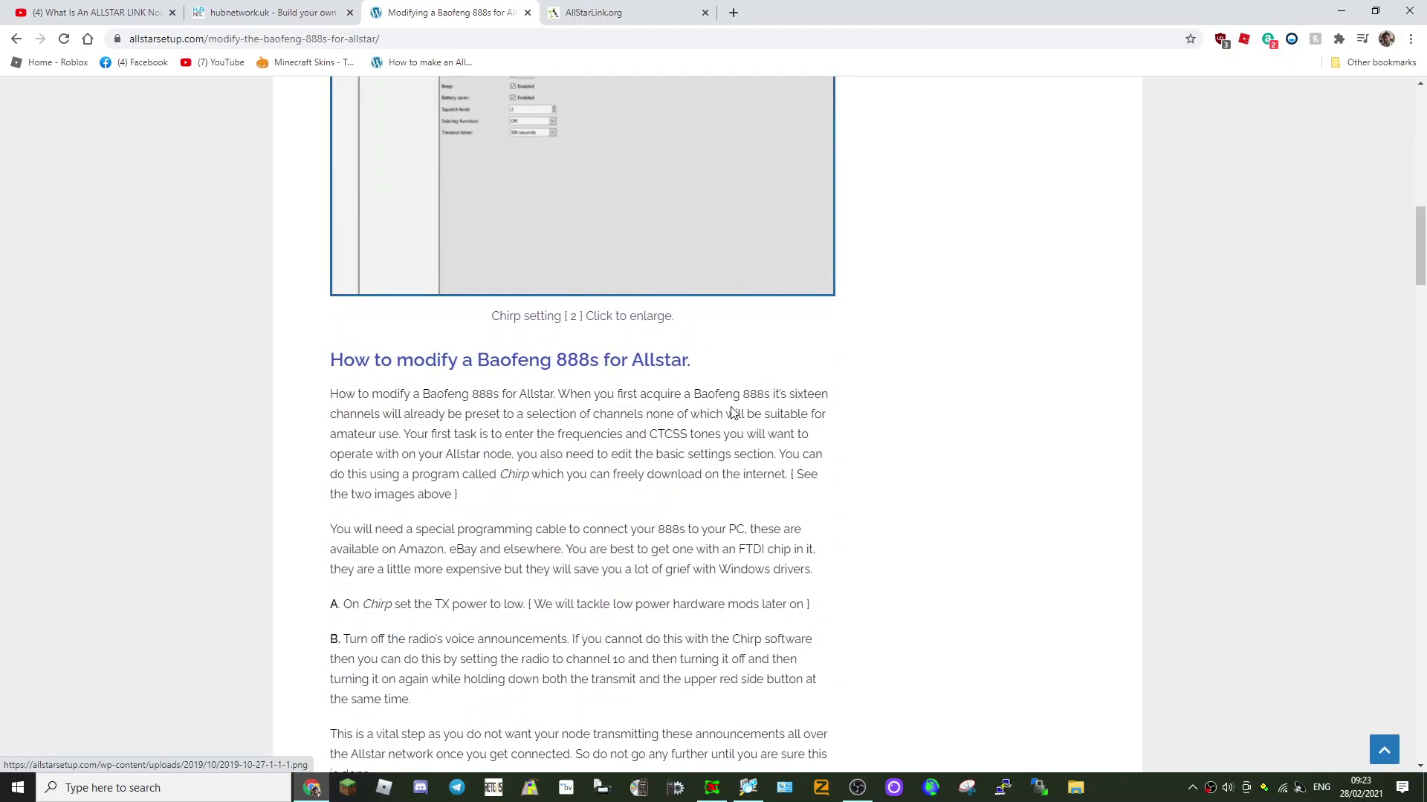
{"action": "scroll", "coordinate": [898, 395], "scroll_direction": "up", "scroll_amount": 12}
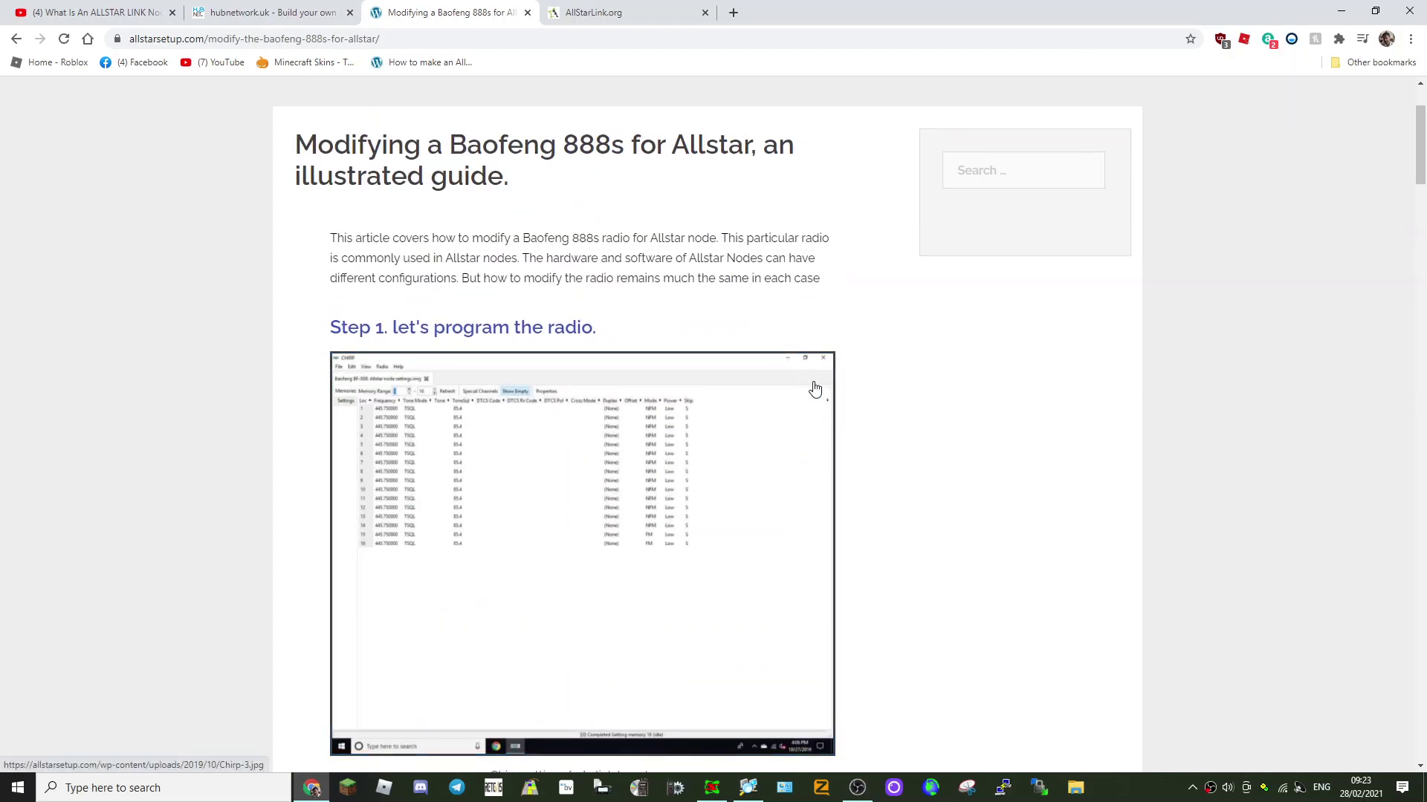
{"action": "scroll", "coordinate": [908, 343], "scroll_direction": "down", "scroll_amount": 9}
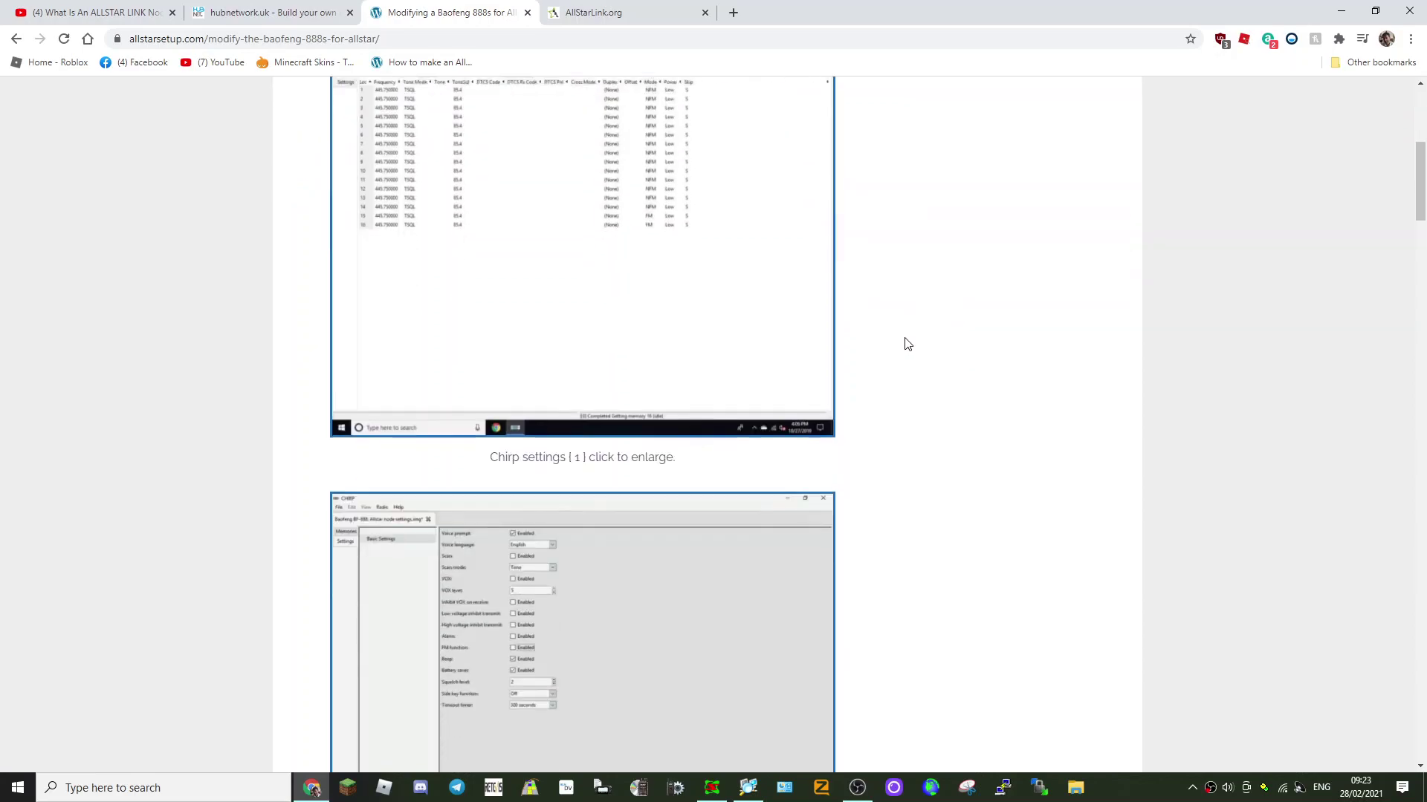
{"action": "scroll", "coordinate": [915, 364], "scroll_direction": "up", "scroll_amount": 8}
{"action": "scroll", "coordinate": [917, 364], "scroll_direction": "up", "scroll_amount": 4}
{"action": "scroll", "coordinate": [917, 366], "scroll_direction": "down", "scroll_amount": 17}
{"action": "scroll", "coordinate": [917, 369], "scroll_direction": "down", "scroll_amount": 5}
{"action": "scroll", "coordinate": [917, 369], "scroll_direction": "up", "scroll_amount": 7}
{"action": "scroll", "coordinate": [917, 369], "scroll_direction": "up", "scroll_amount": 7}
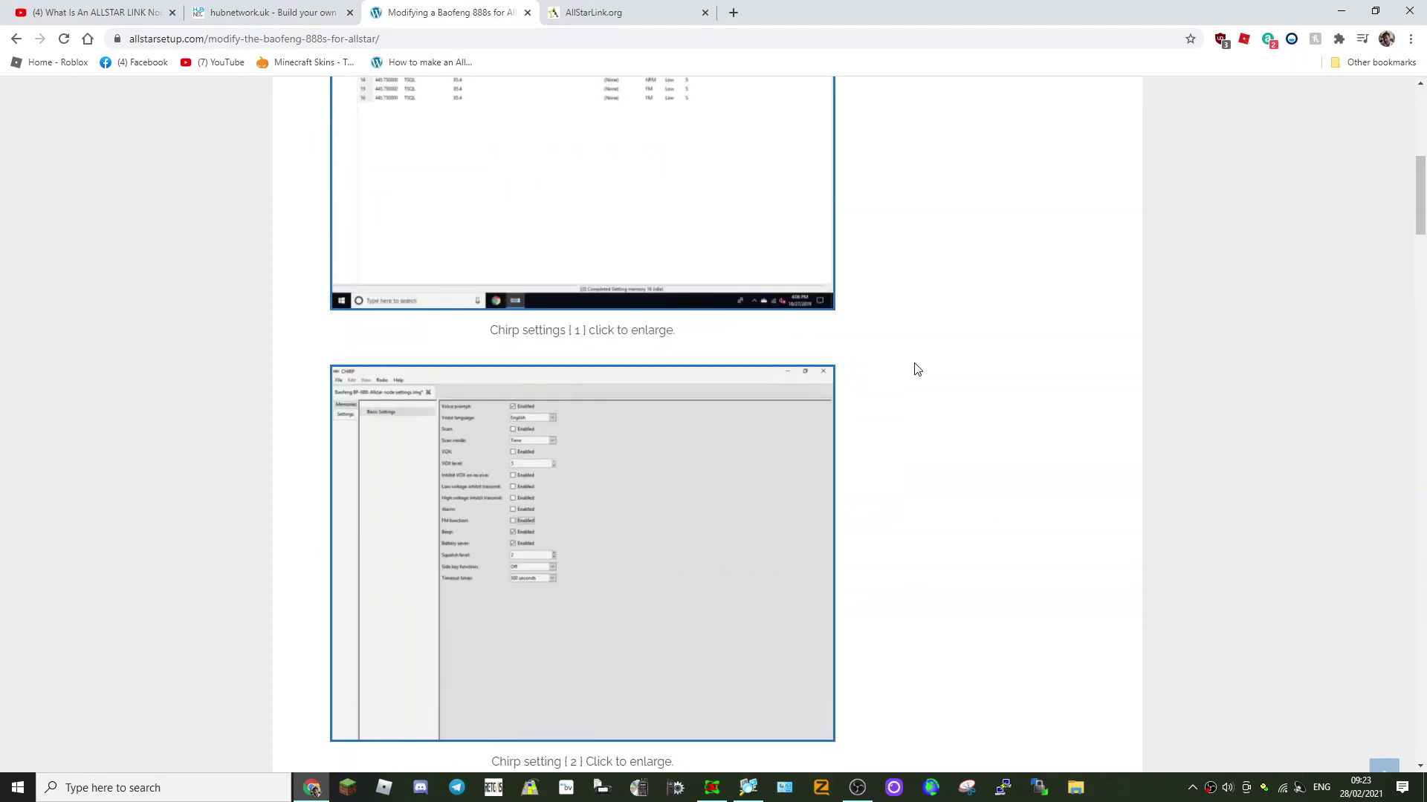
Review Steps 2 to 4 of the hardware modification, covering removal of the antenna, battery, belt clip and heat sink screws
{"action": "scroll", "coordinate": [917, 369], "scroll_direction": "down", "scroll_amount": 13}
{"action": "scroll", "coordinate": [917, 369], "scroll_direction": "down", "scroll_amount": 6}
{"action": "scroll", "coordinate": [917, 370], "scroll_direction": "down", "scroll_amount": 5}
{"action": "scroll", "coordinate": [917, 369], "scroll_direction": "up", "scroll_amount": 10}
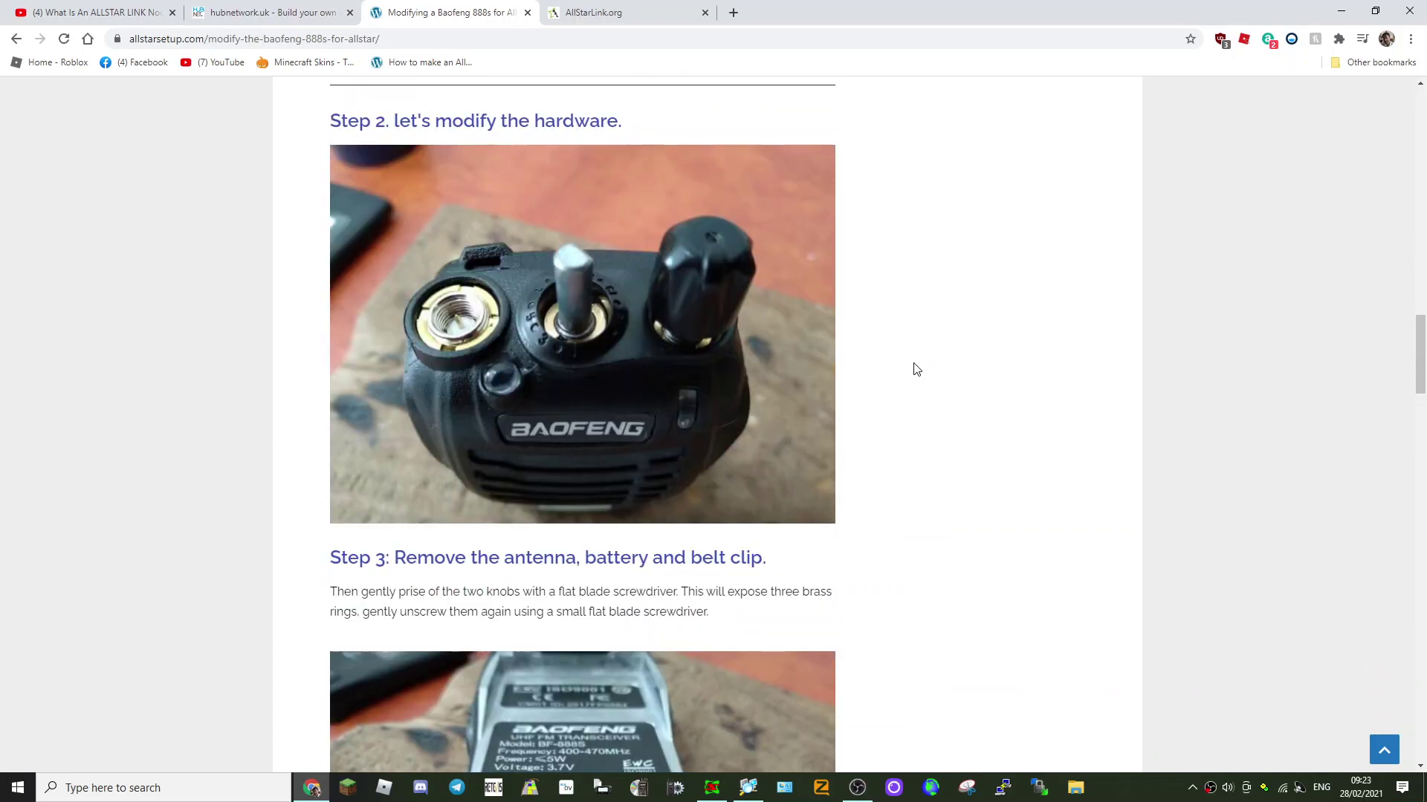
{"action": "scroll", "coordinate": [917, 369], "scroll_direction": "down", "scroll_amount": 4}
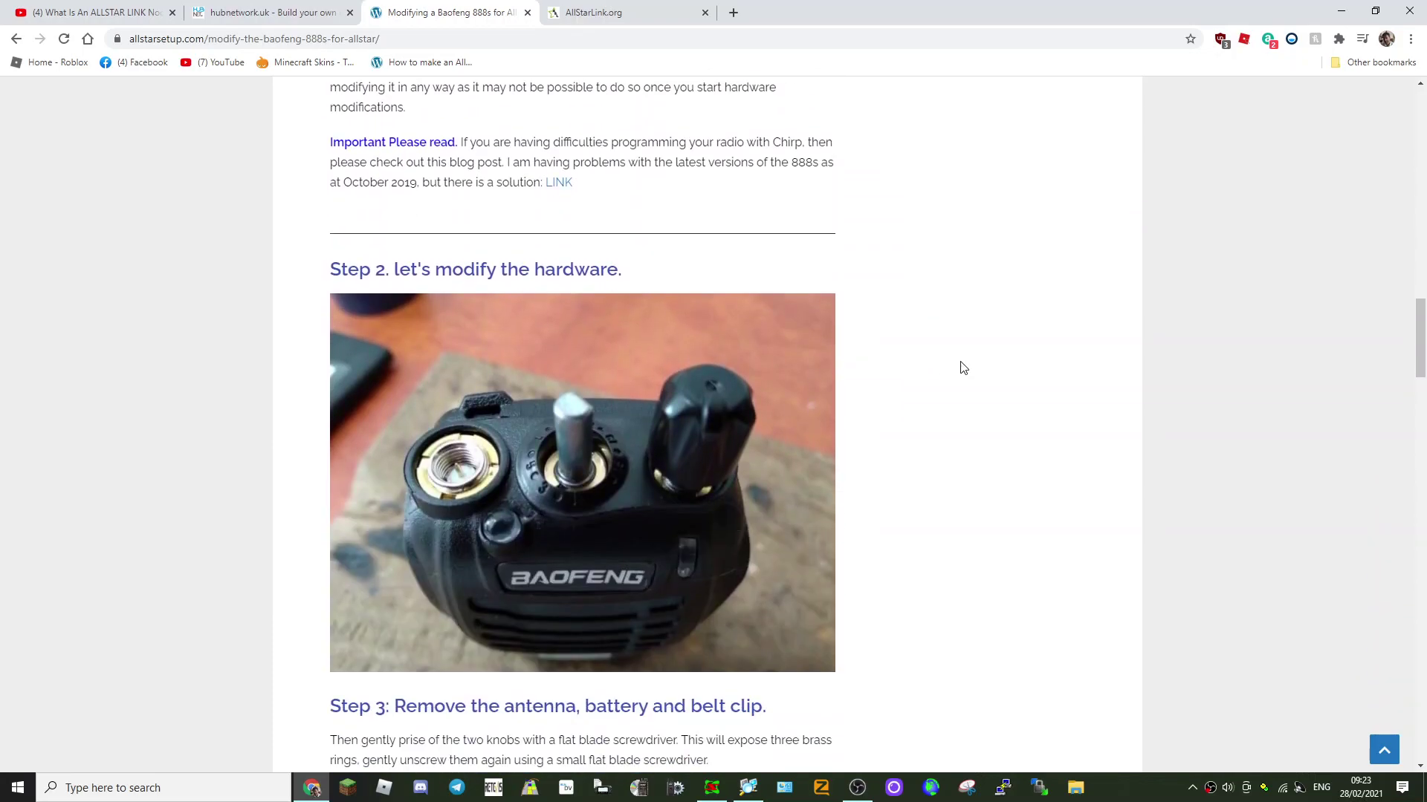
{"action": "scroll", "coordinate": [963, 368], "scroll_direction": "down", "scroll_amount": 9}
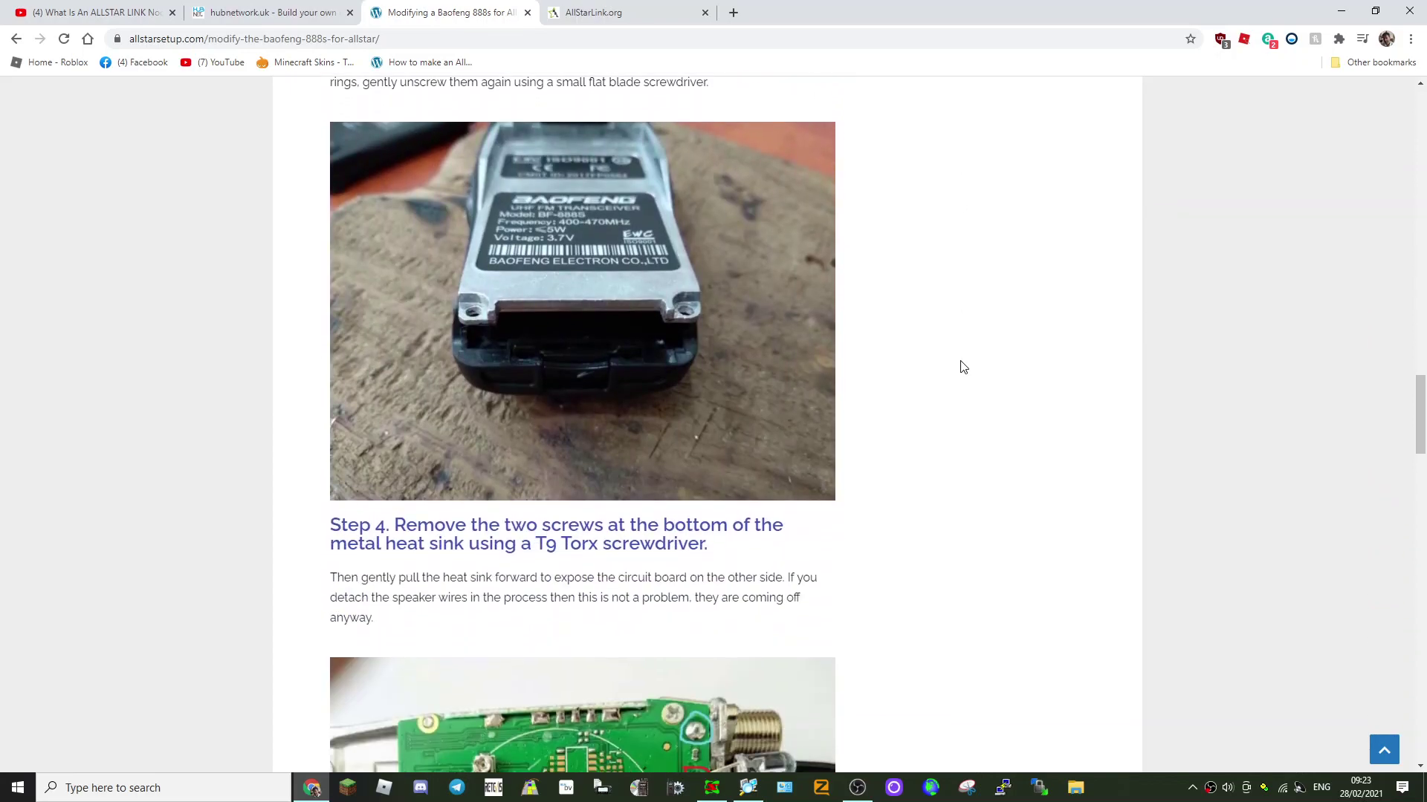
{"action": "scroll", "coordinate": [963, 367], "scroll_direction": "down", "scroll_amount": 3}
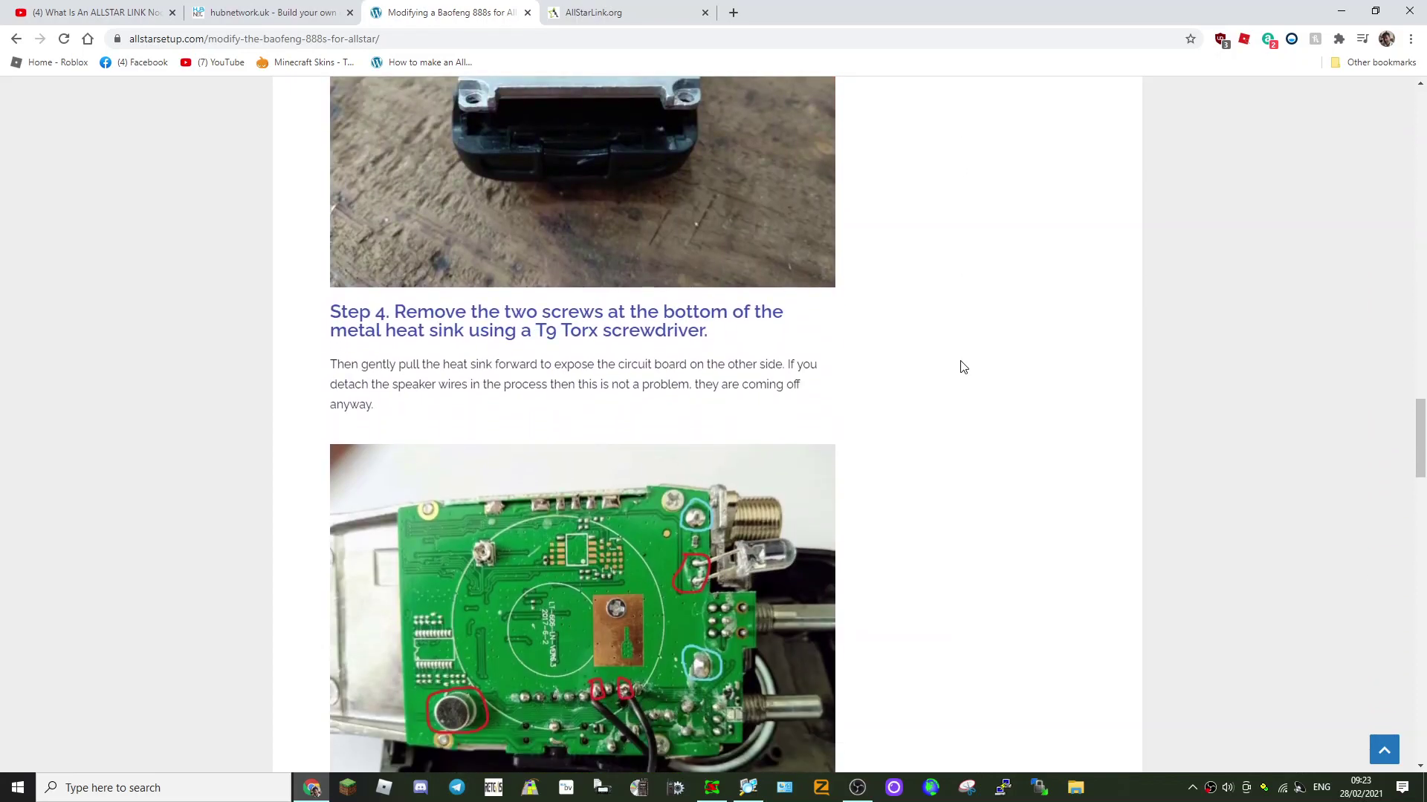
Examine the marked circuit board photo and the Step 5 instructions for removing the LED, microphone and speaker wires
{"action": "scroll", "coordinate": [963, 367], "scroll_direction": "up", "scroll_amount": 4}
{"action": "scroll", "coordinate": [963, 367], "scroll_direction": "down", "scroll_amount": 5}
{"action": "scroll", "coordinate": [964, 367], "scroll_direction": "down", "scroll_amount": 2}
{"action": "scroll", "coordinate": [708, 503], "scroll_direction": "down", "scroll_amount": 2}
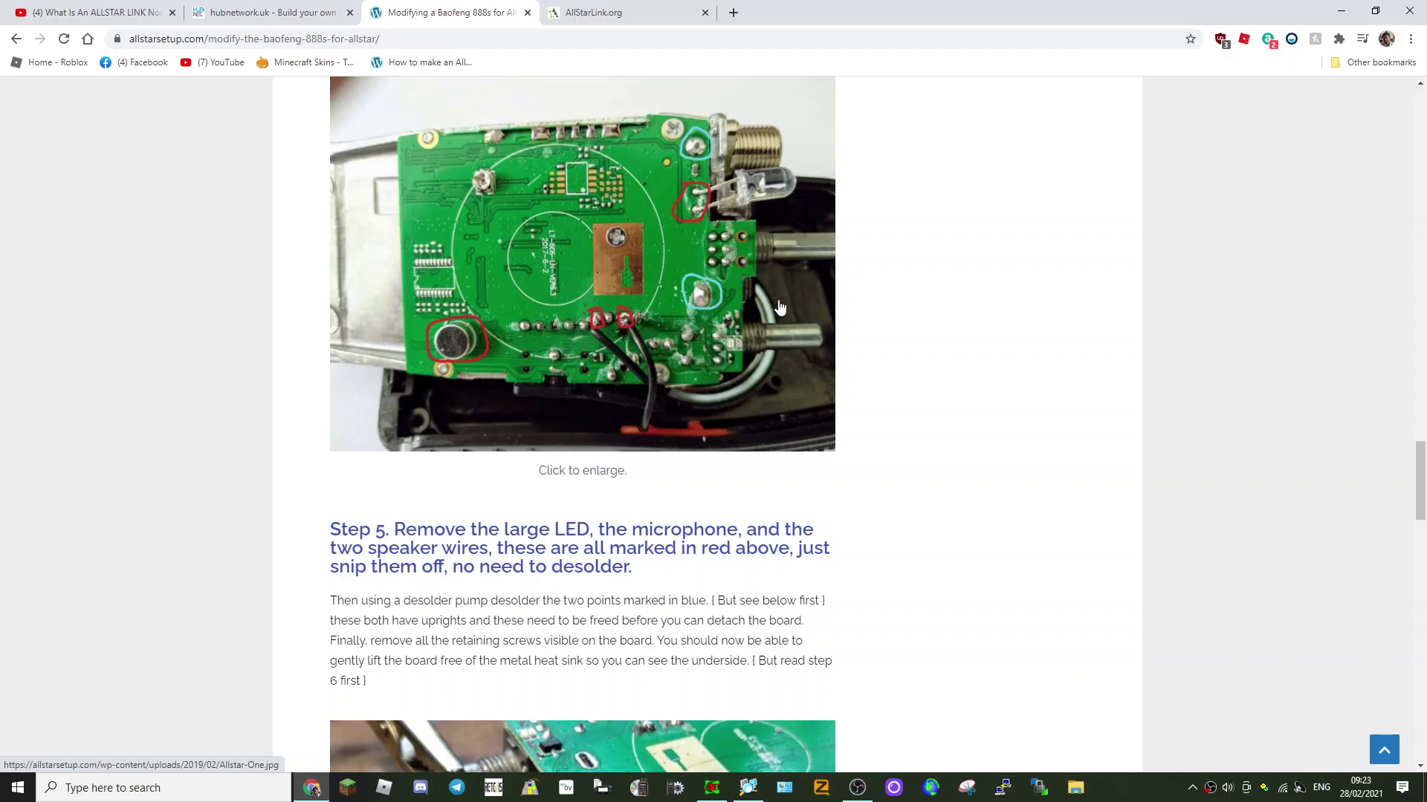
{"action": "scroll", "coordinate": [728, 359], "scroll_direction": "up", "scroll_amount": 5}
{"action": "scroll", "coordinate": [728, 359], "scroll_direction": "down", "scroll_amount": 5}
{"action": "scroll", "coordinate": [719, 505], "scroll_direction": "down", "scroll_amount": 3}
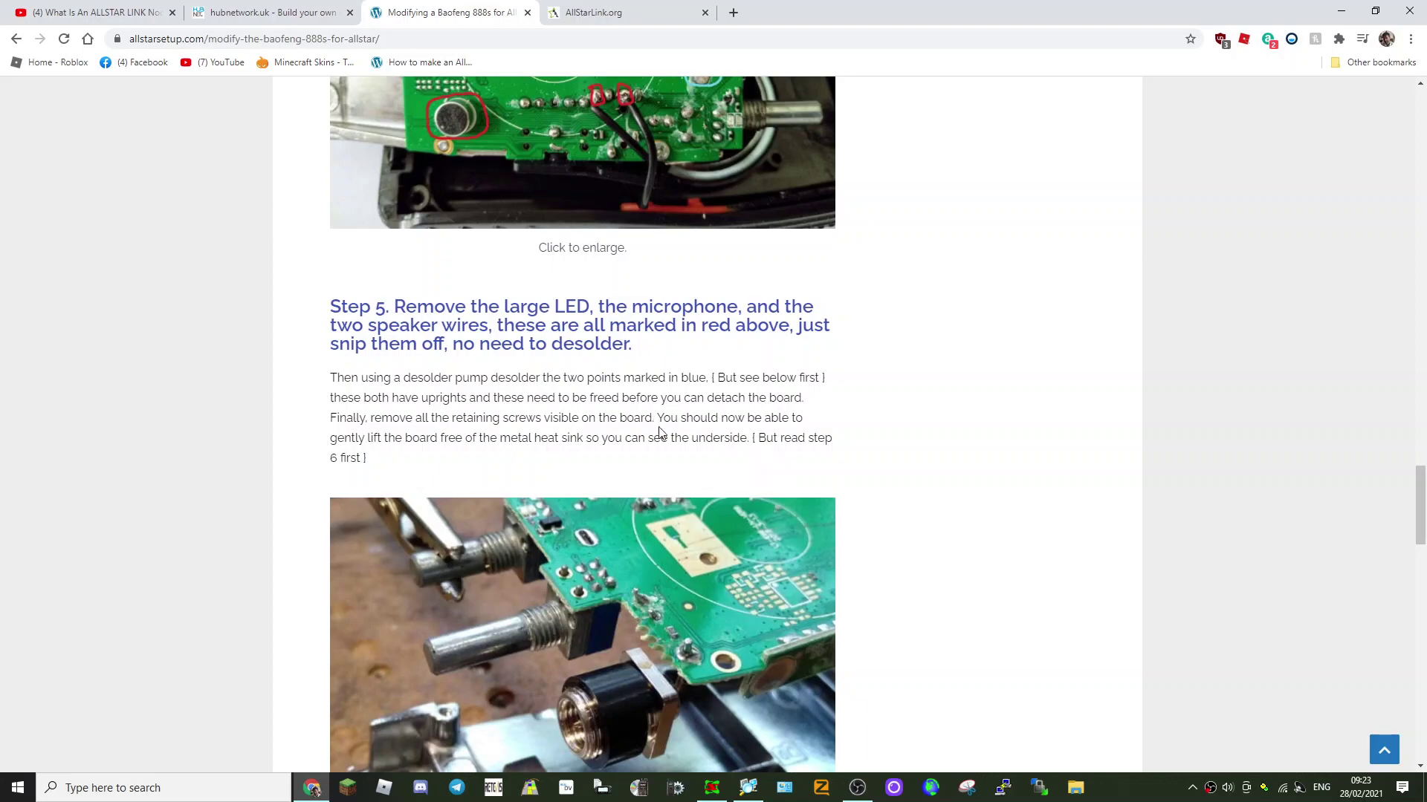
Review Steps 5 to 7 of the Baofeng 888s guide, covering board removal, the antenna socket and attaching the COS wire
{"action": "scroll", "coordinate": [874, 434], "scroll_direction": "down", "scroll_amount": 3}
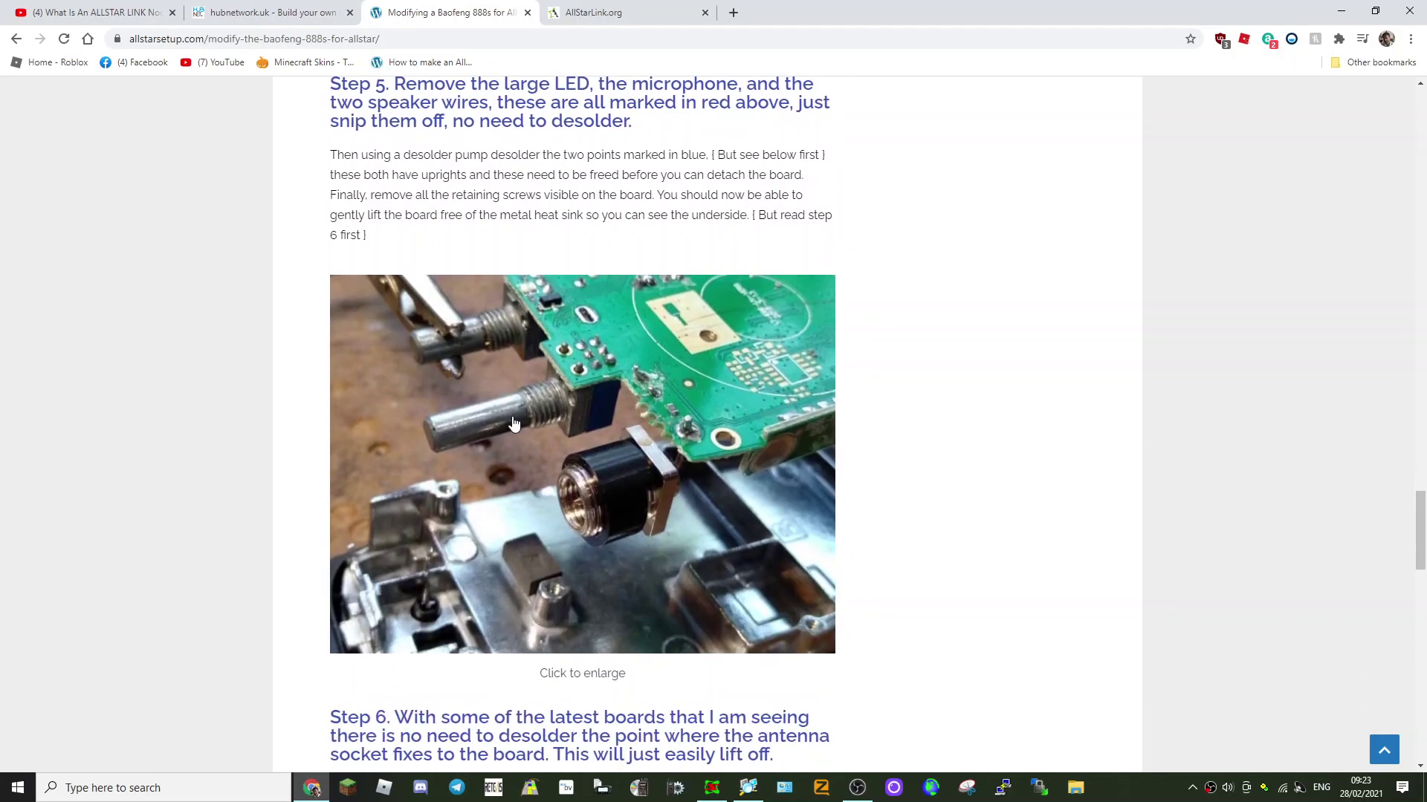
{"action": "scroll", "coordinate": [654, 377], "scroll_direction": "down", "scroll_amount": 3}
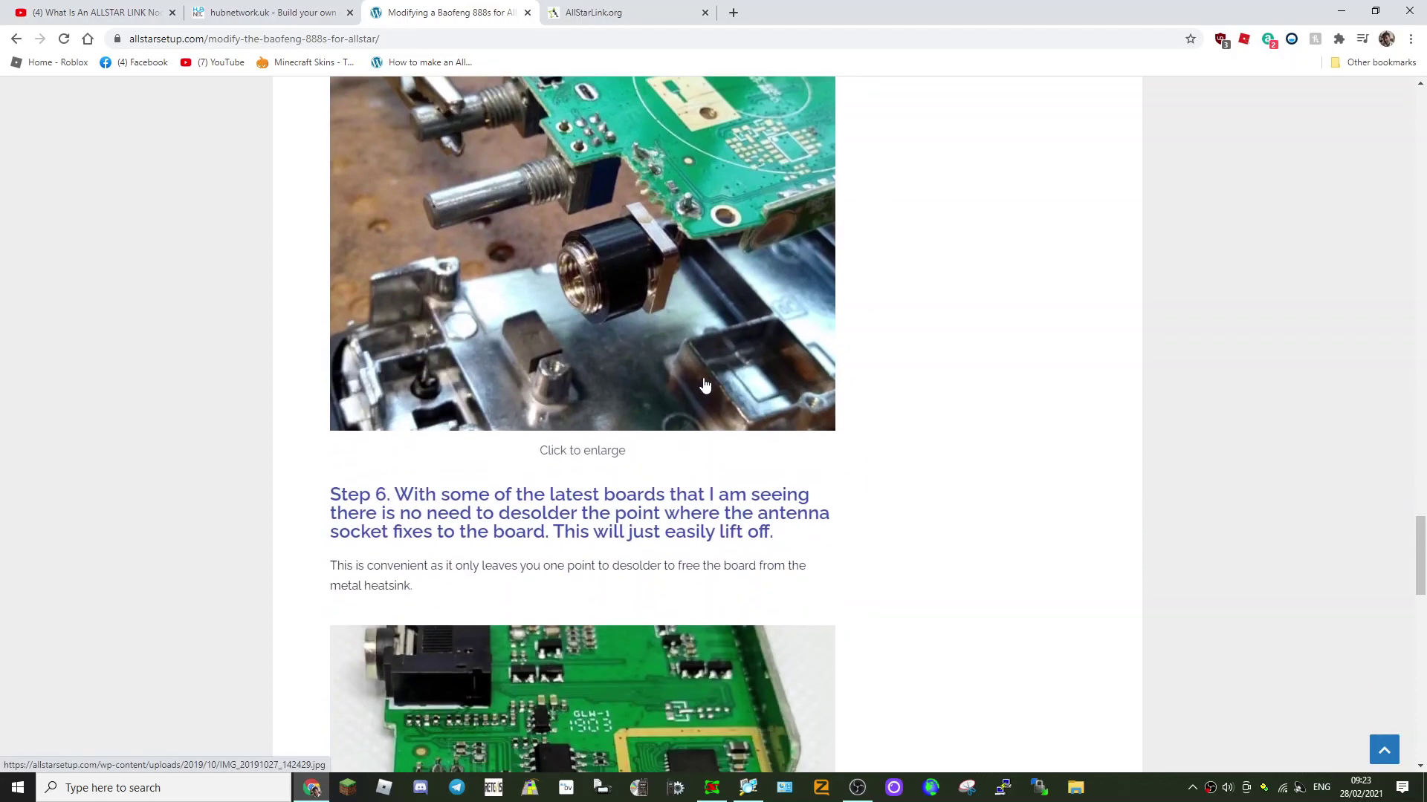
{"action": "scroll", "coordinate": [705, 385], "scroll_direction": "down", "scroll_amount": 3}
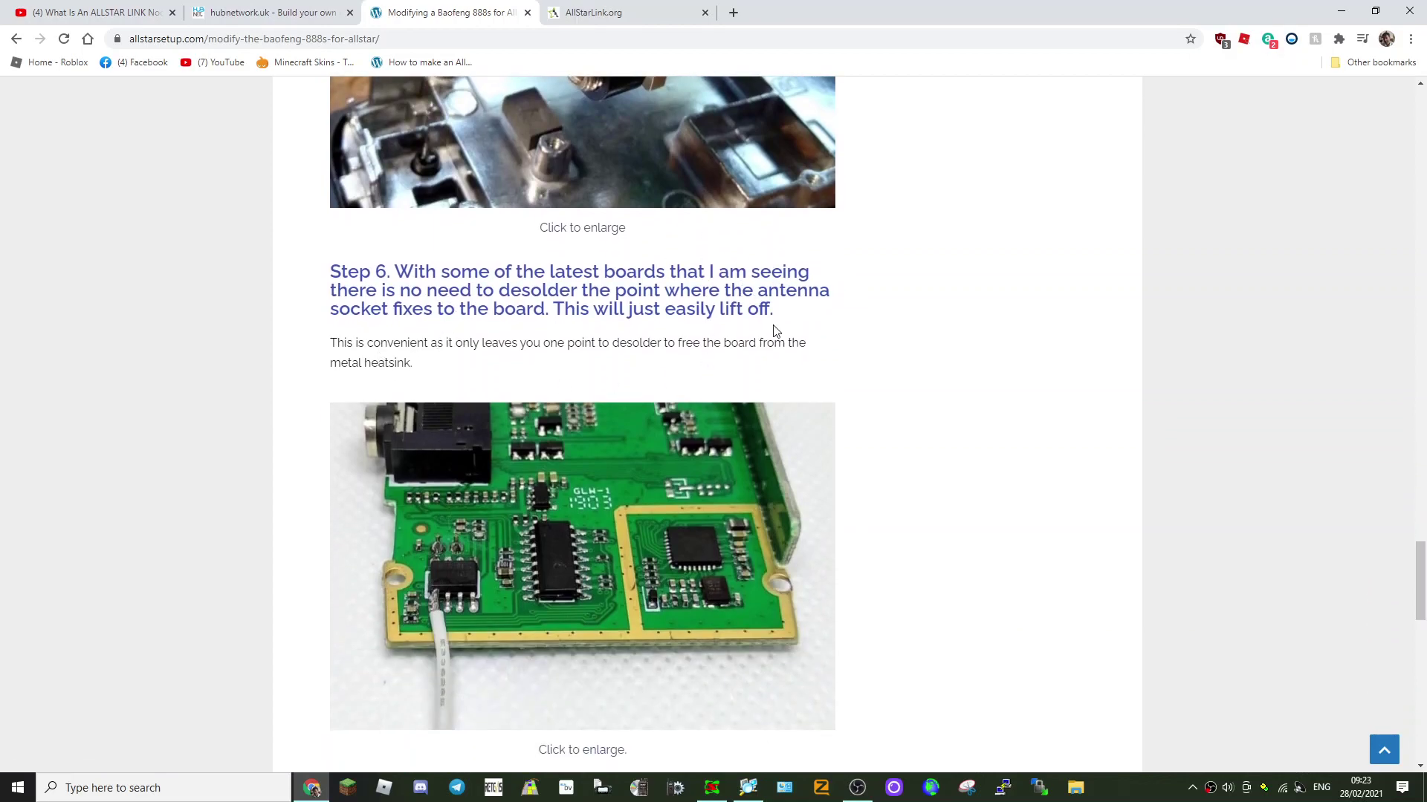
{"action": "scroll", "coordinate": [773, 330], "scroll_direction": "down", "scroll_amount": 5}
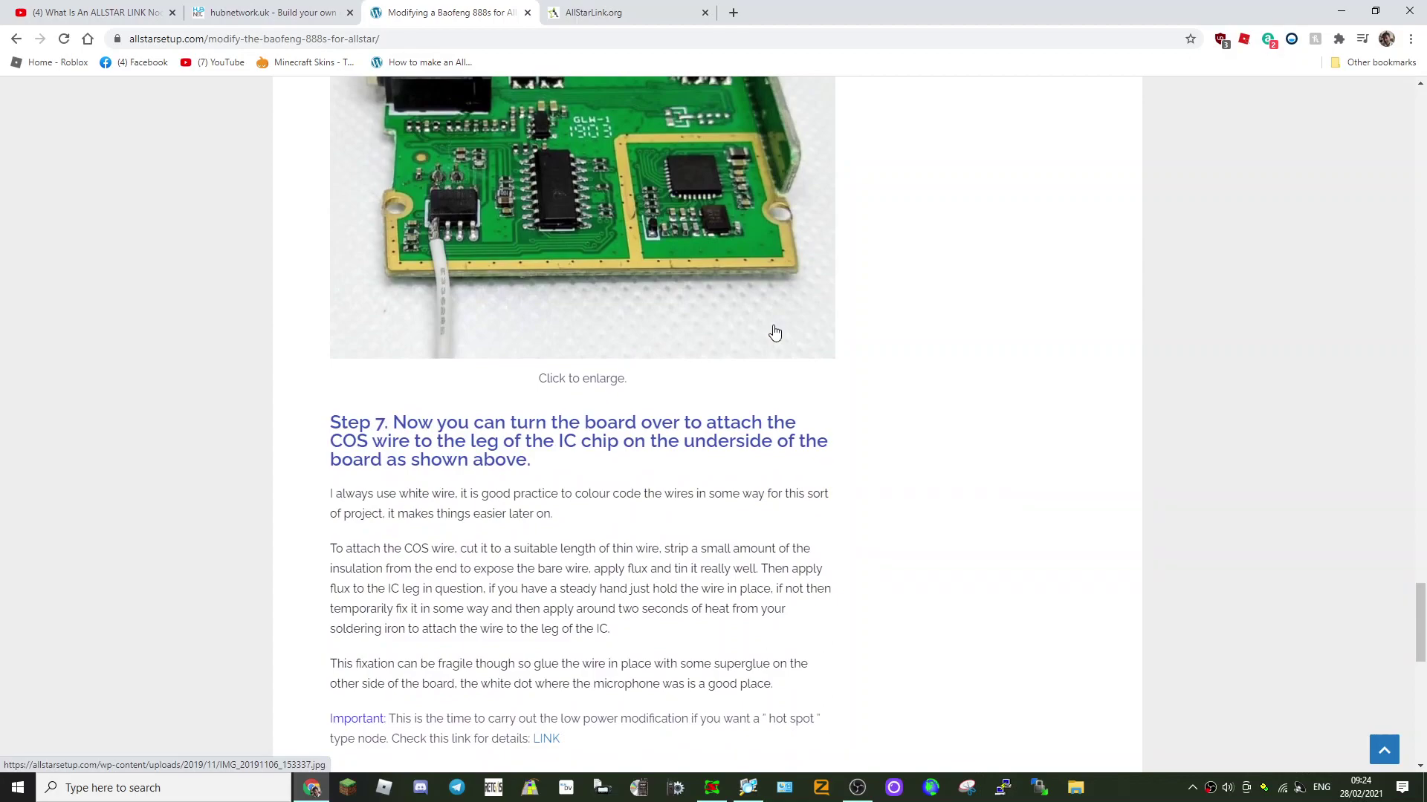
{"action": "scroll", "coordinate": [775, 332], "scroll_direction": "down", "scroll_amount": 8}
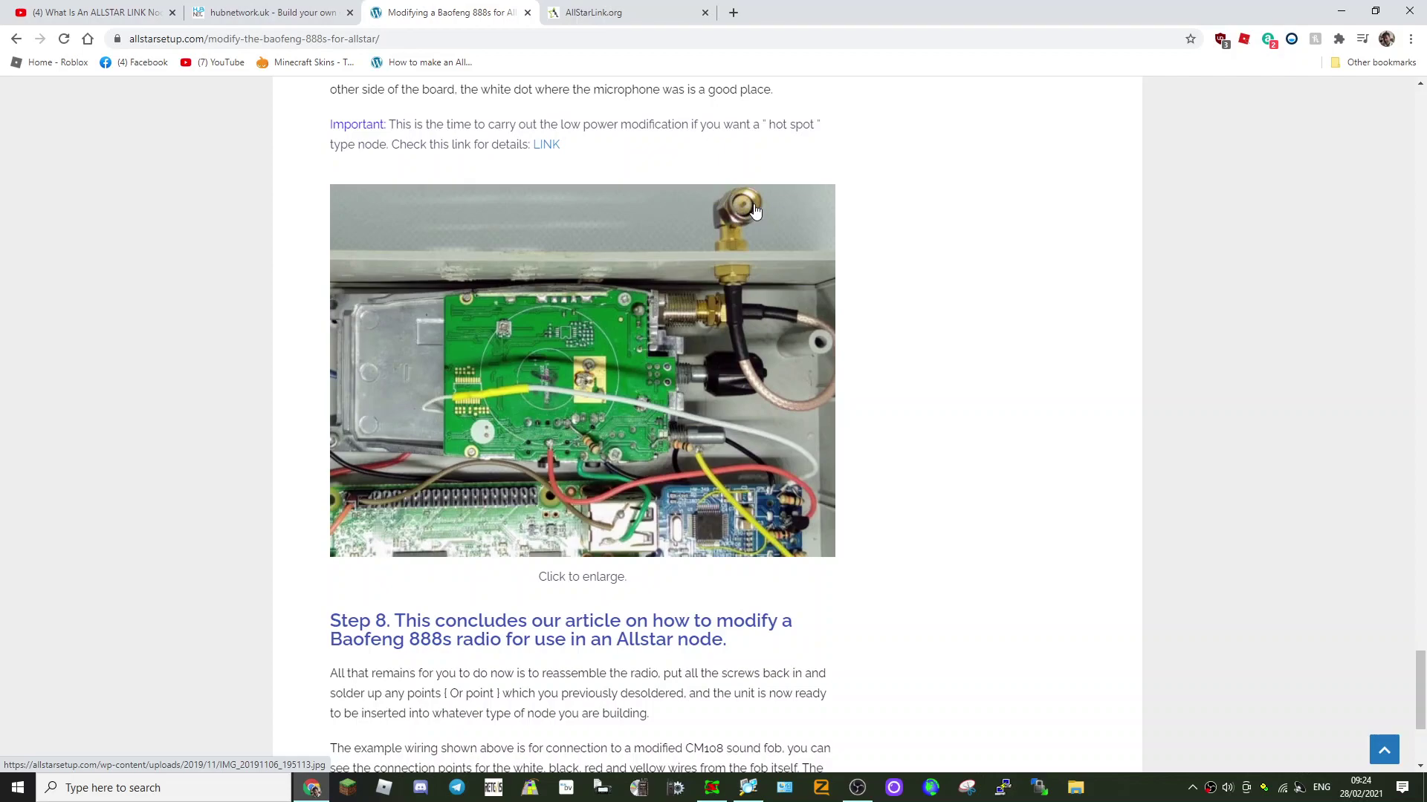
Examine the finished node wiring photo together with the Step 8 reassembly and CM108 connection notes
{"action": "scroll", "coordinate": [756, 211], "scroll_direction": "down", "scroll_amount": 2}
{"action": "scroll", "coordinate": [755, 211], "scroll_direction": "down", "scroll_amount": 2}
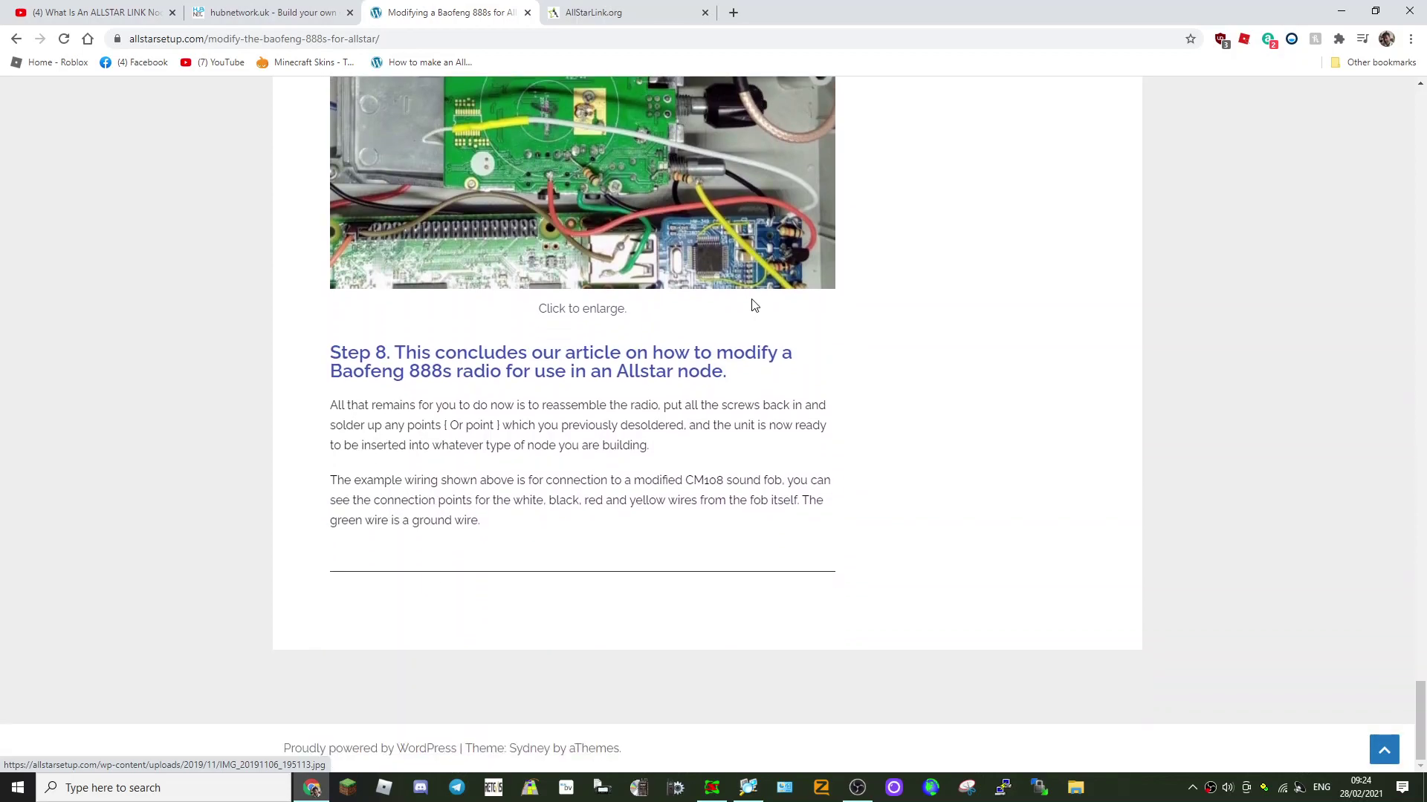
{"action": "scroll", "coordinate": [754, 310], "scroll_direction": "up", "scroll_amount": 3}
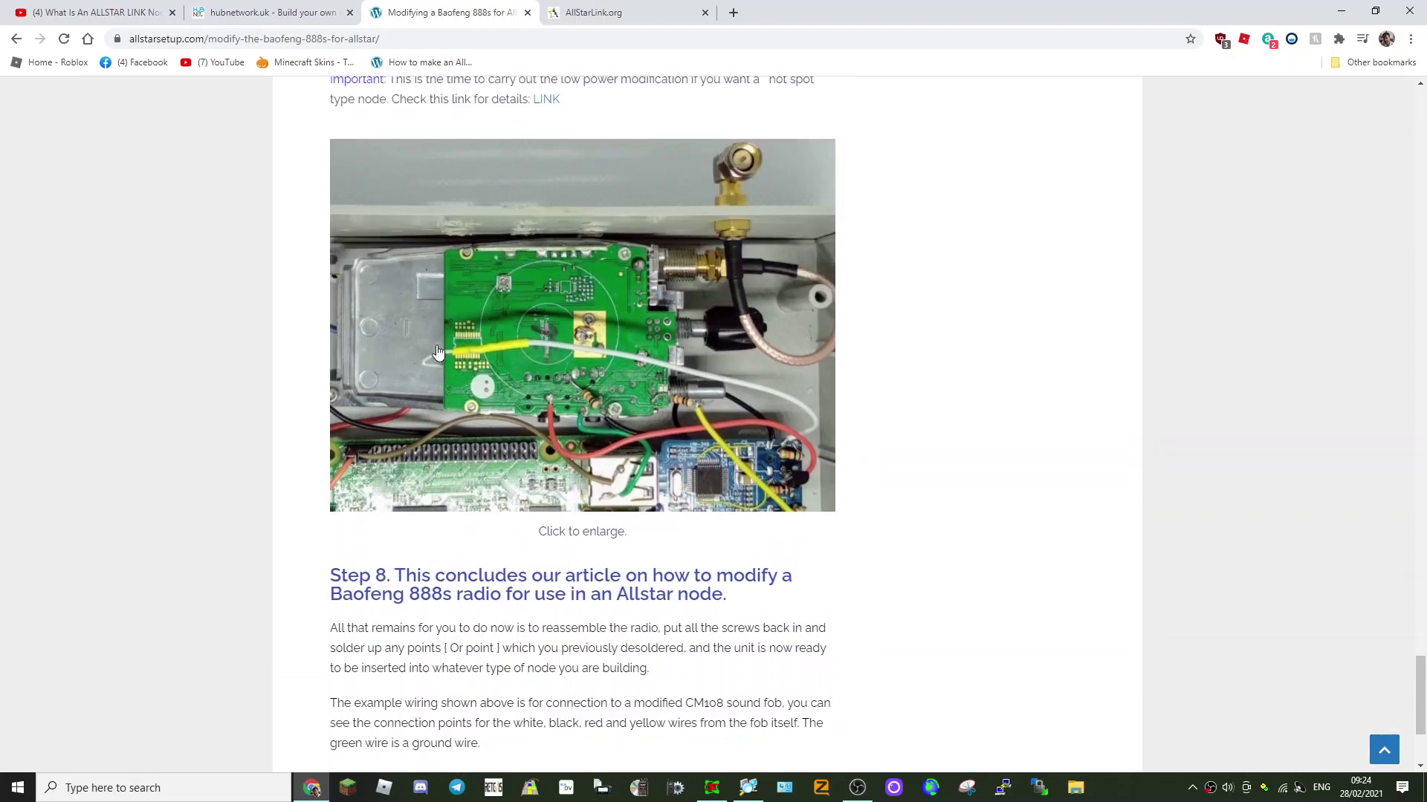
{"action": "scroll", "coordinate": [663, 360], "scroll_direction": "up", "scroll_amount": 1}
{"action": "scroll", "coordinate": [662, 357], "scroll_direction": "down", "scroll_amount": 3}
{"action": "scroll", "coordinate": [648, 309], "scroll_direction": "up", "scroll_amount": 2}
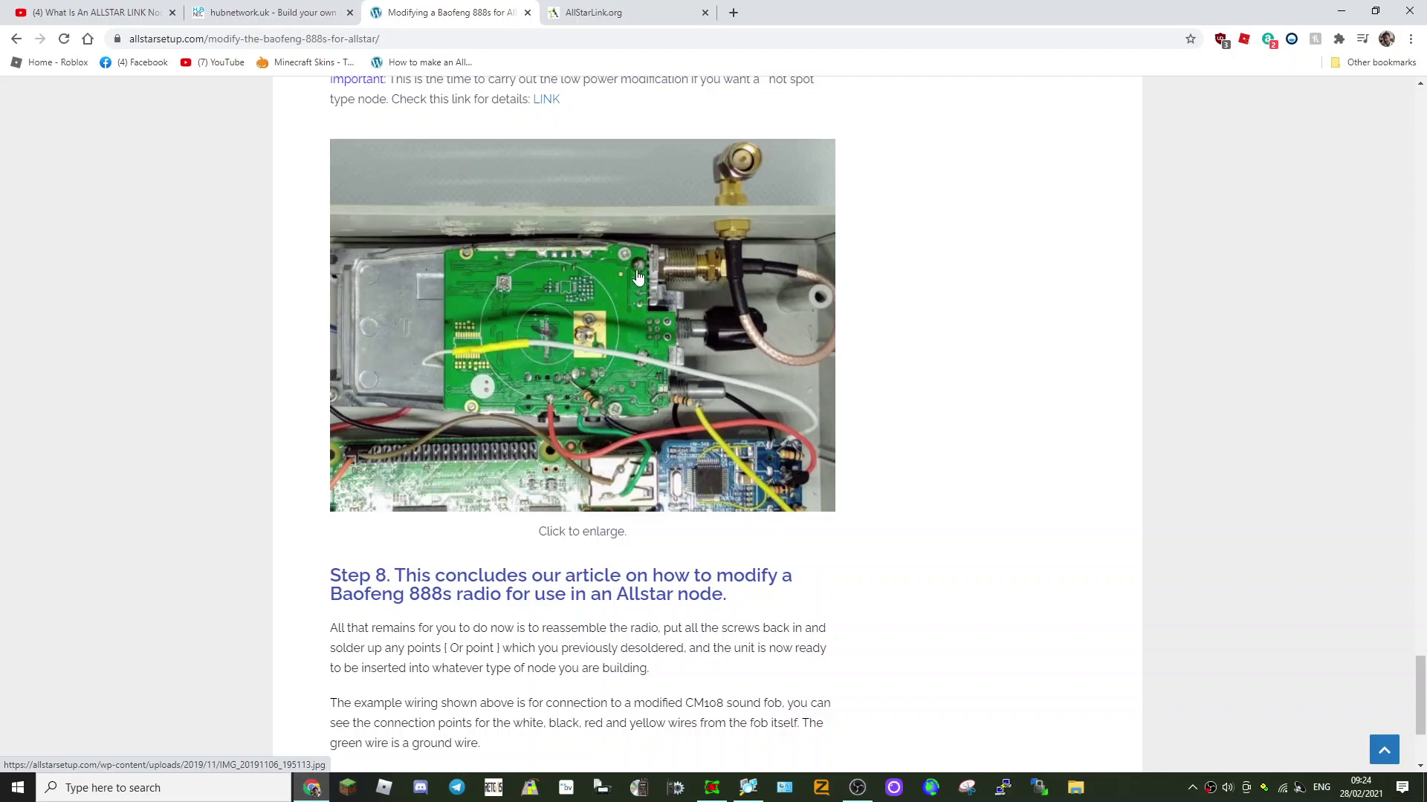
Return to the site navigation, open the Allstar Node Designs page and skim it through to the ready-made nodes section
{"action": "scroll", "coordinate": [512, 326], "scroll_direction": "up", "scroll_amount": 10}
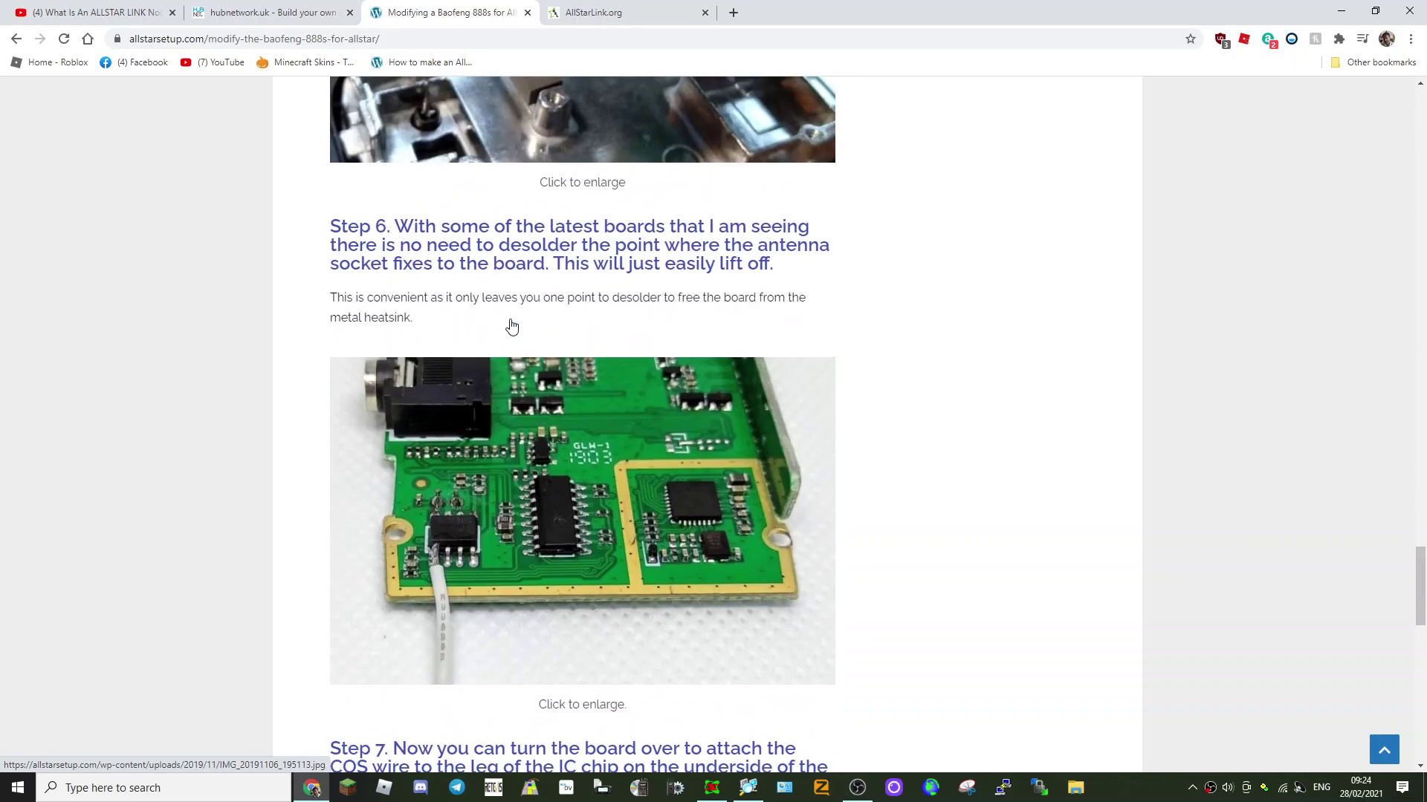
{"action": "scroll", "coordinate": [511, 325], "scroll_direction": "up", "scroll_amount": 20}
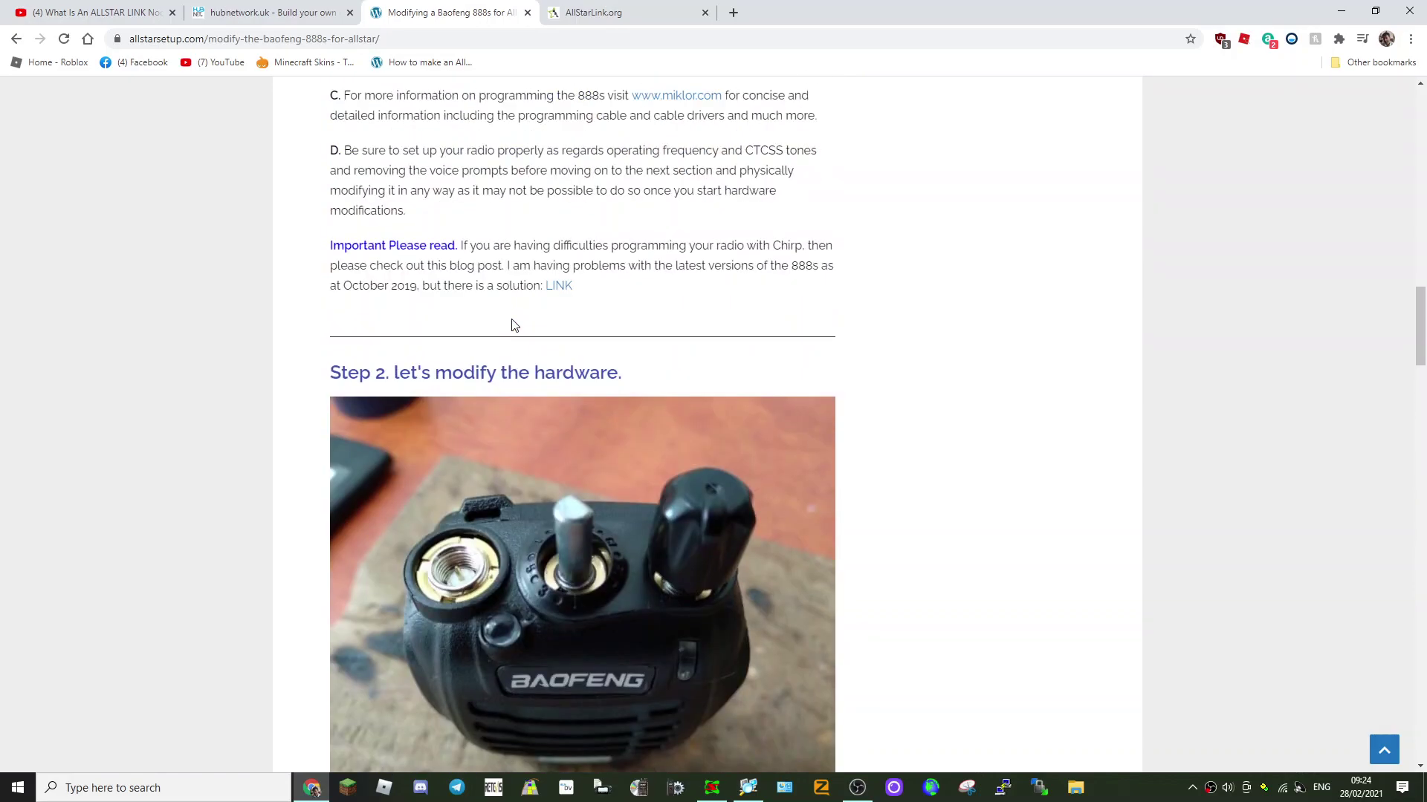
{"action": "scroll", "coordinate": [511, 325], "scroll_direction": "up", "scroll_amount": 20}
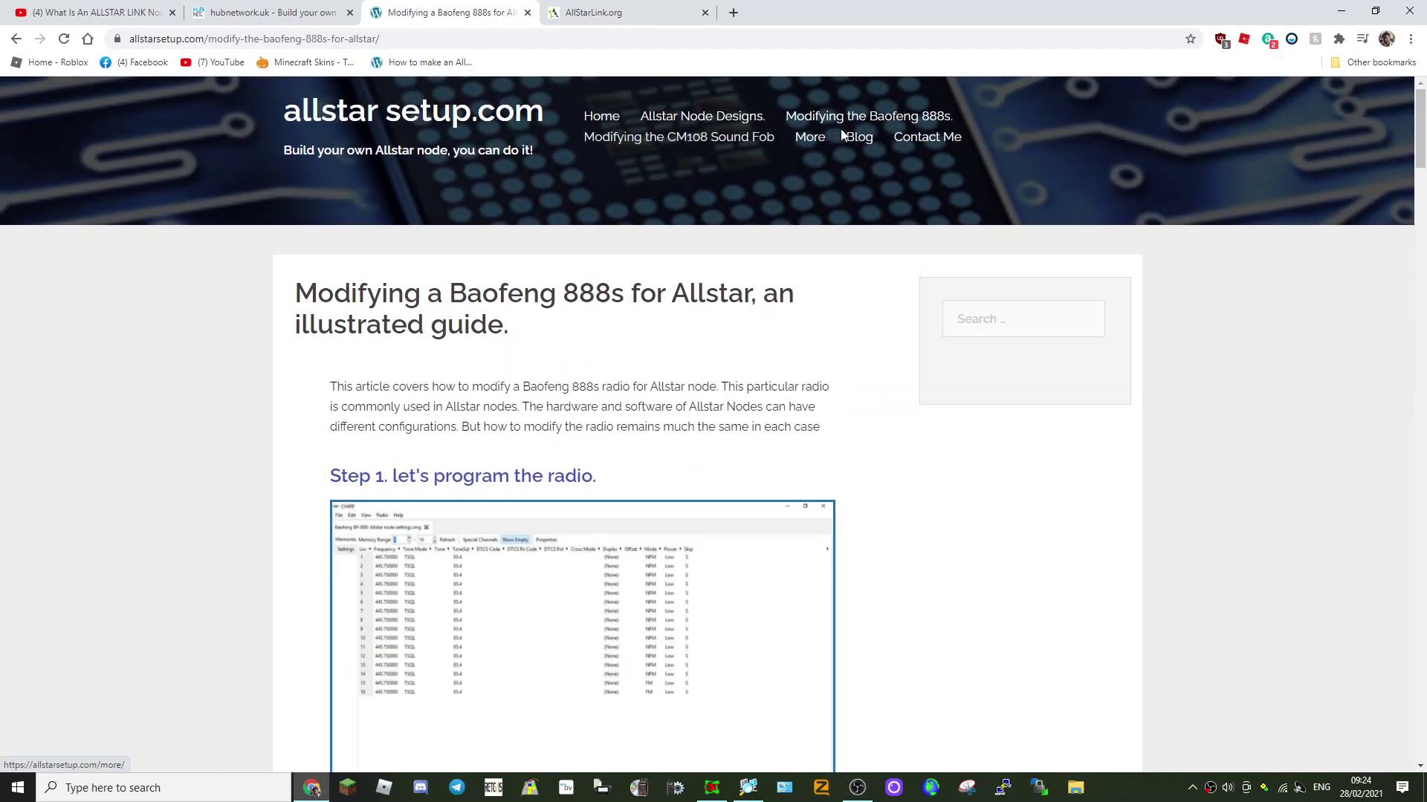
{"action": "left_click", "coordinate": [702, 119]}
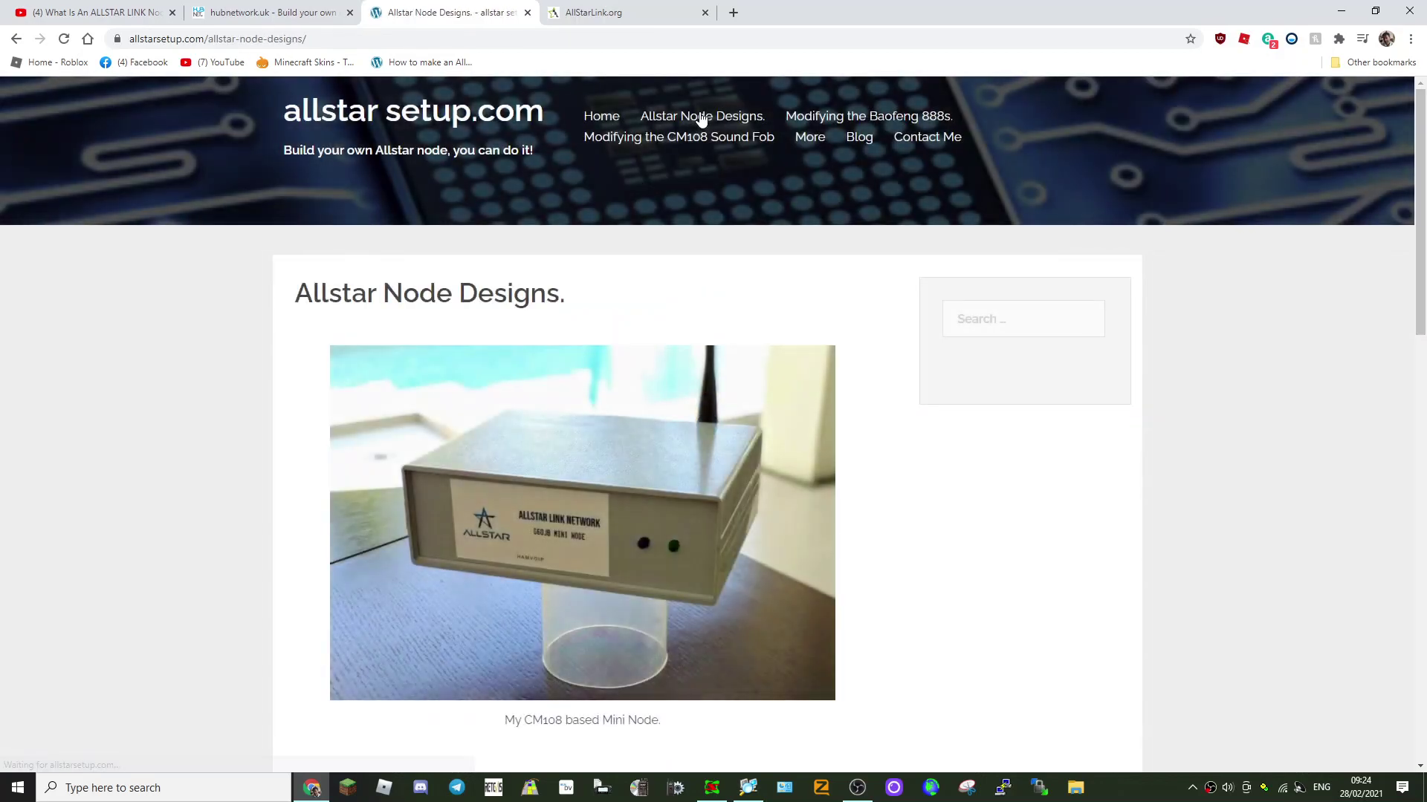
{"action": "scroll", "coordinate": [732, 185], "scroll_direction": "down", "scroll_amount": 6}
{"action": "scroll", "coordinate": [743, 215], "scroll_direction": "down", "scroll_amount": 10}
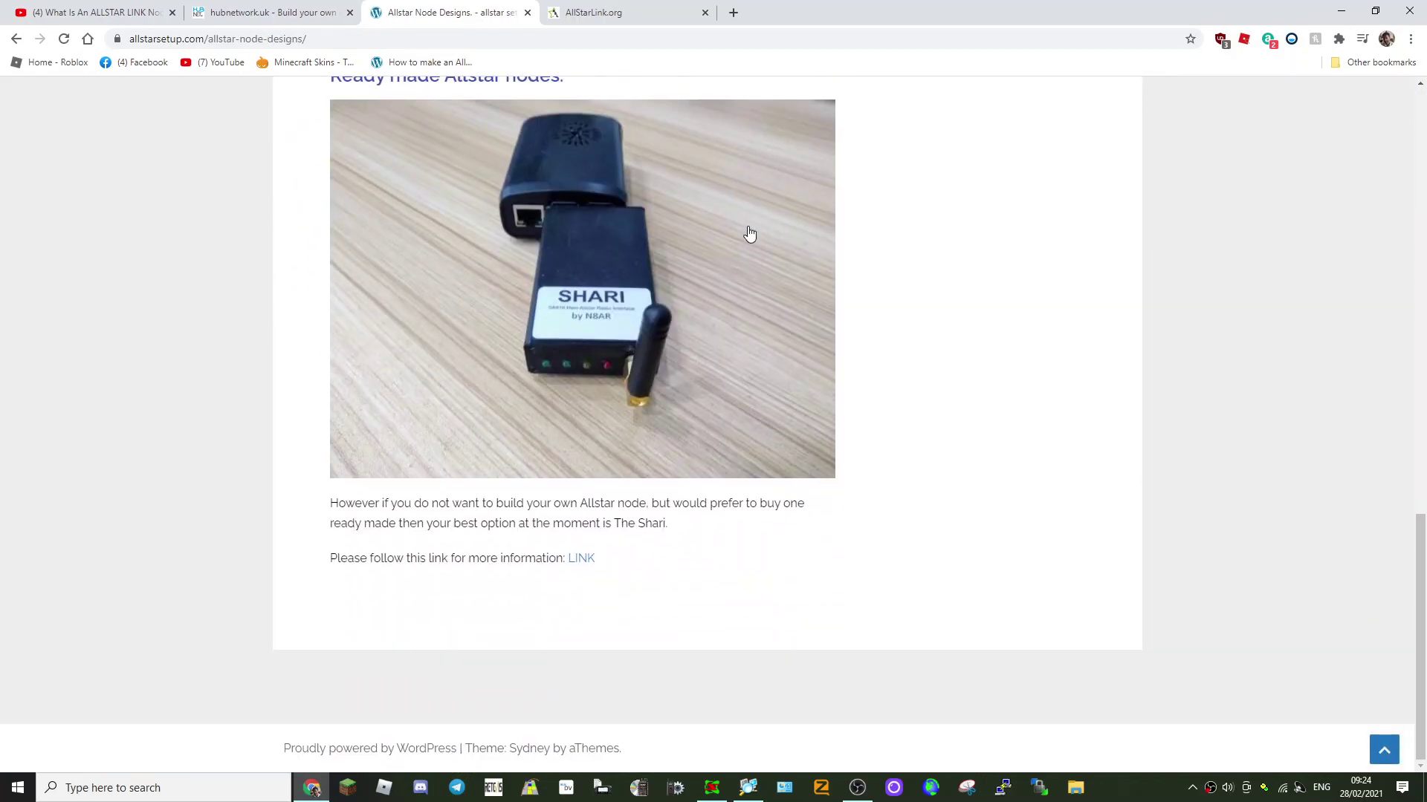
{"action": "scroll", "coordinate": [747, 231], "scroll_direction": "up", "scroll_amount": 12}
{"action": "scroll", "coordinate": [744, 236], "scroll_direction": "up", "scroll_amount": 5}
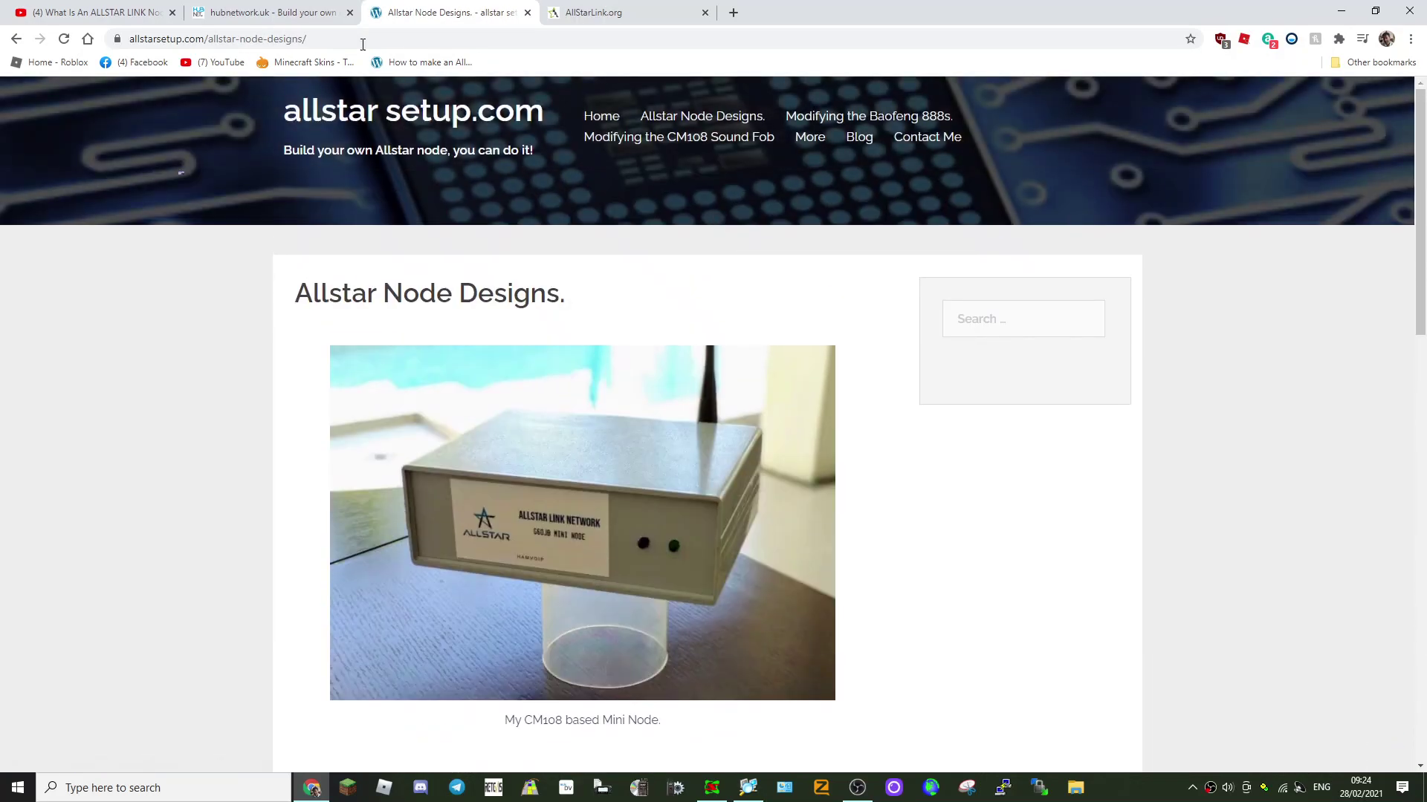
Switch to the "What Is An ALLSTAR LINK Node?" video and examine the paused frame showing the node's internal wiring
{"action": "left_click", "coordinate": [78, 15]}
{"action": "scroll", "coordinate": [608, 428], "scroll_direction": "down", "scroll_amount": 2}
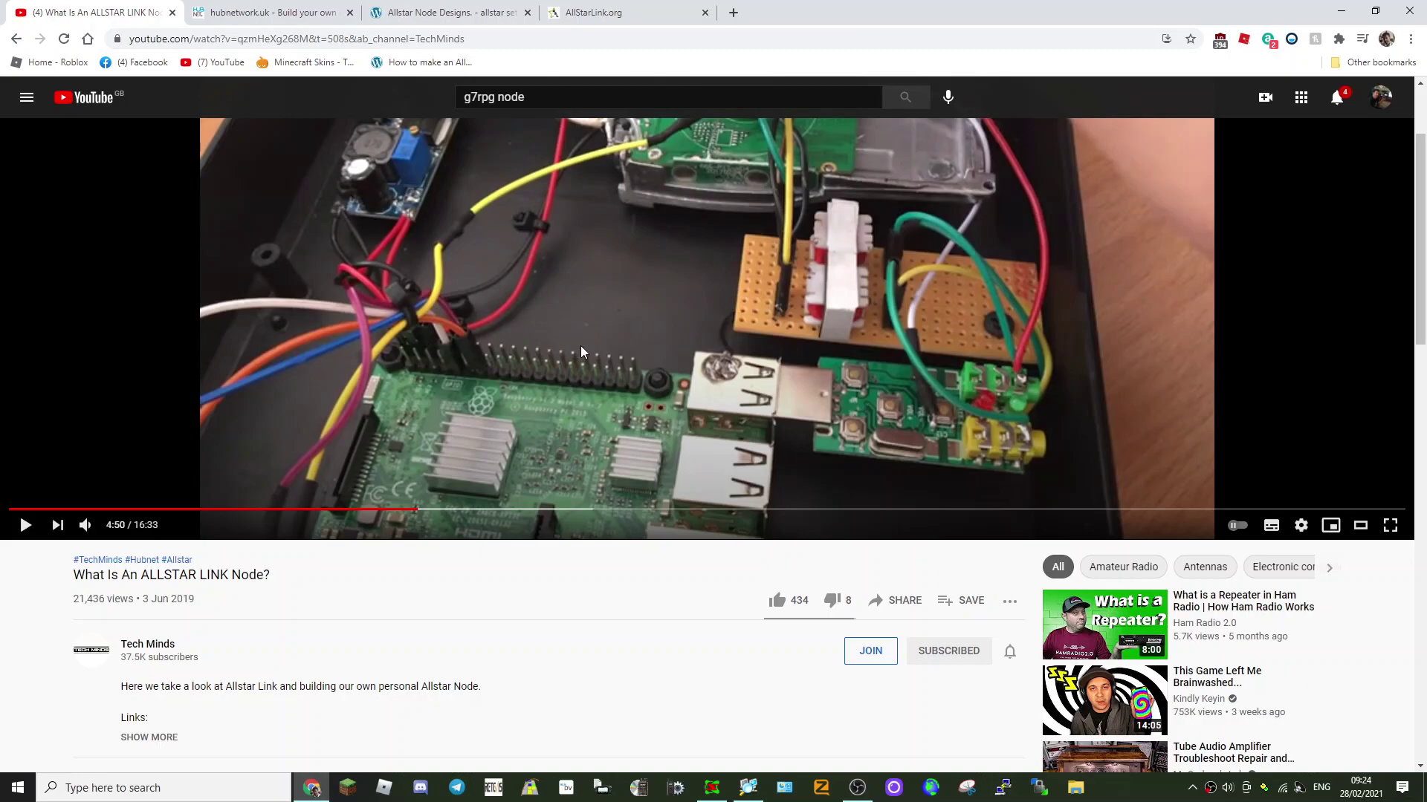
{"action": "scroll", "coordinate": [449, 235], "scroll_direction": "up", "scroll_amount": 2}
{"action": "scroll", "coordinate": [658, 334], "scroll_direction": "down", "scroll_amount": 2}
{"action": "scroll", "coordinate": [662, 349], "scroll_direction": "up", "scroll_amount": 2}
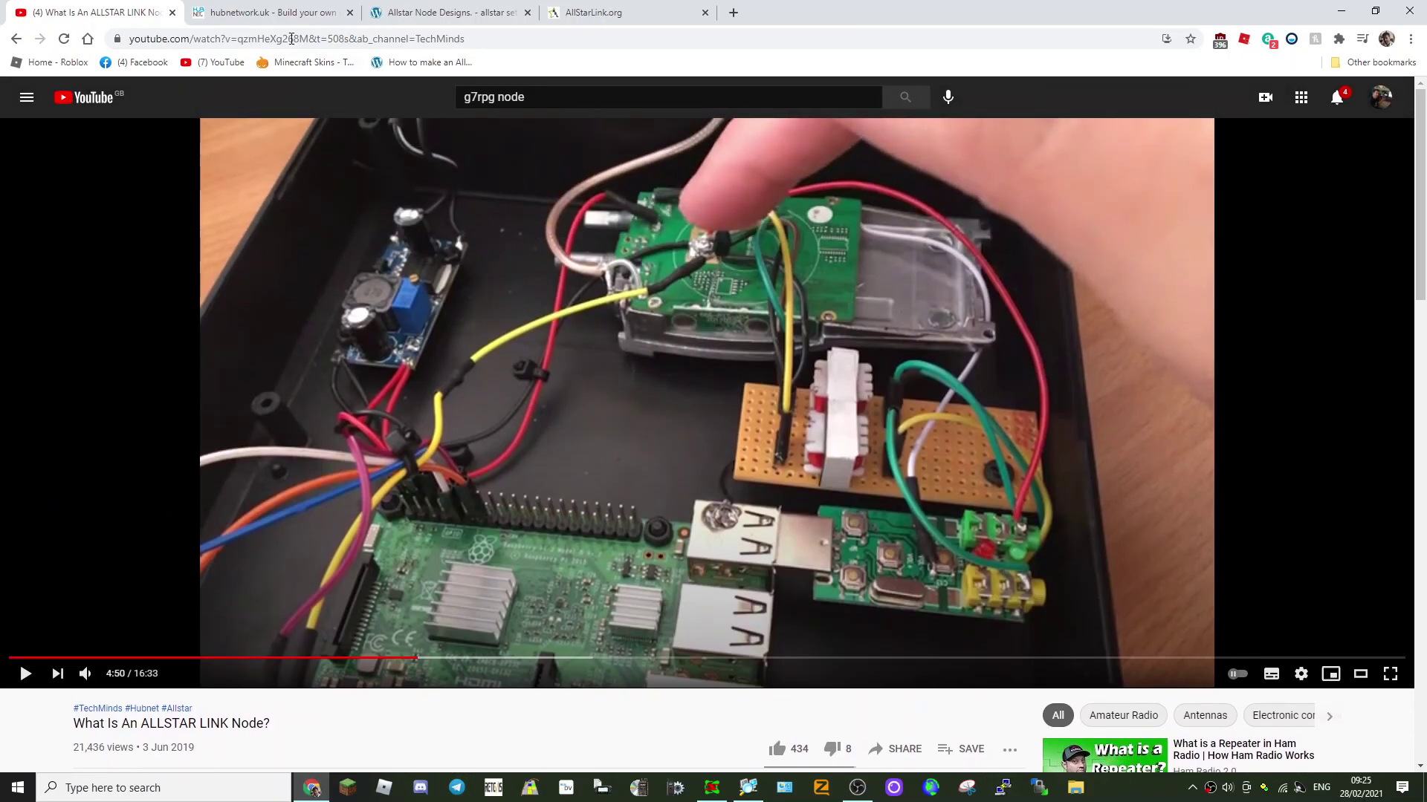
Revisit the HUBNet "Build your own node" page, the AllStarLink home page and the Allstar Node Designs page
{"action": "left_click", "coordinate": [264, 12]}
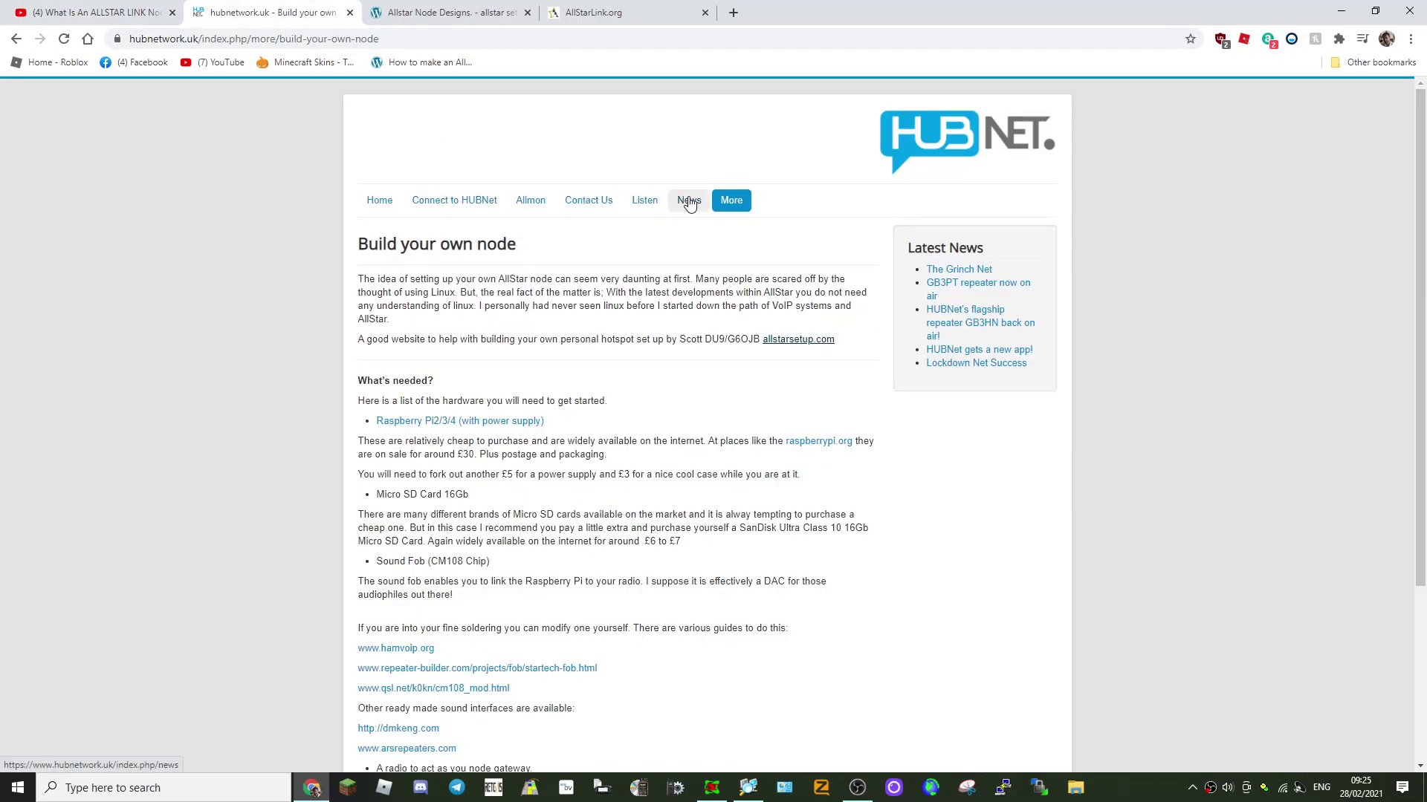
{"action": "mouse_move", "coordinate": [756, 204]}
{"action": "left_click", "coordinate": [591, 16]}
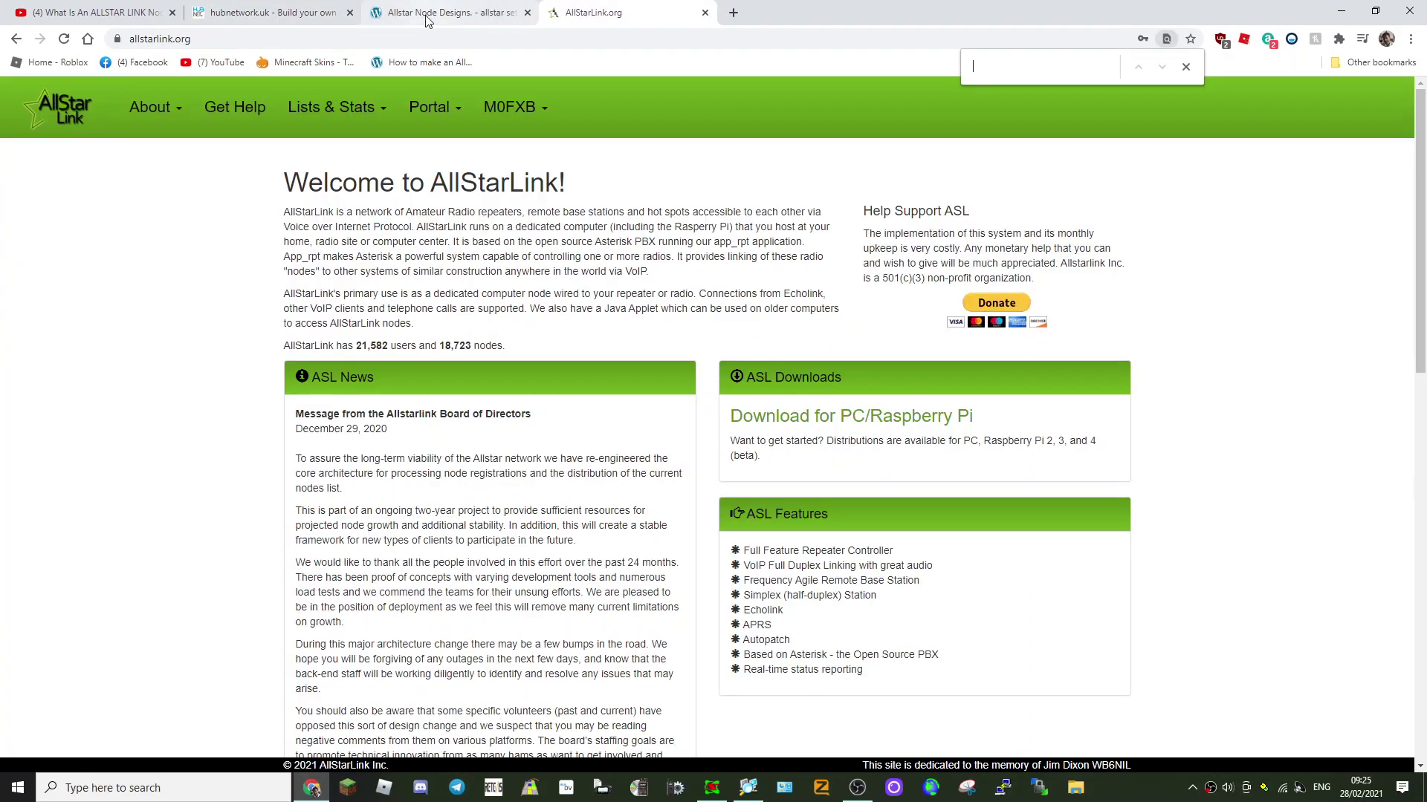
{"action": "left_click", "coordinate": [445, 13]}
{"action": "left_click", "coordinate": [603, 18]}
{"action": "left_click", "coordinate": [462, 17]}
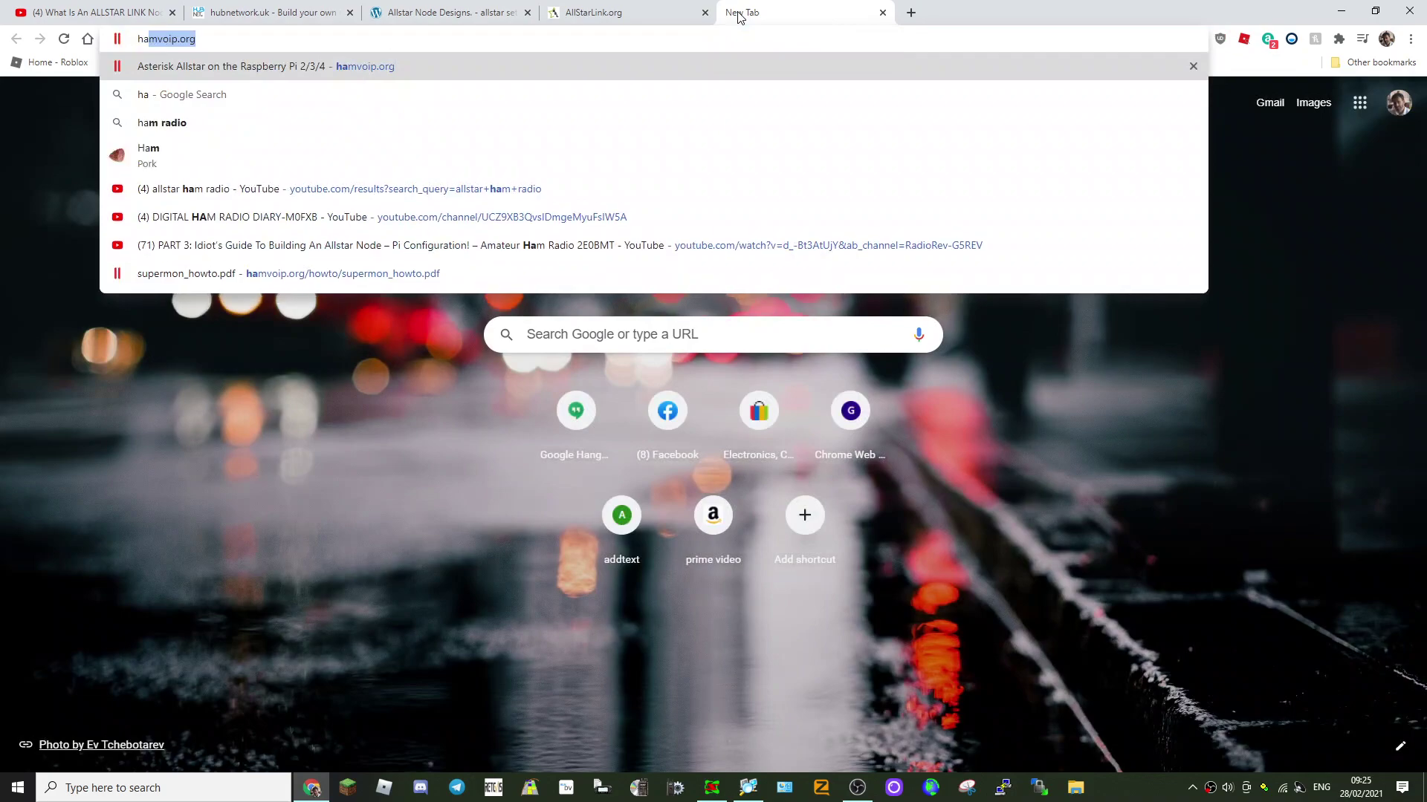
Open hamvoip.org in a new browser tab and look over its instructions for downloading the image
{"action": "type", "text": "ip"}
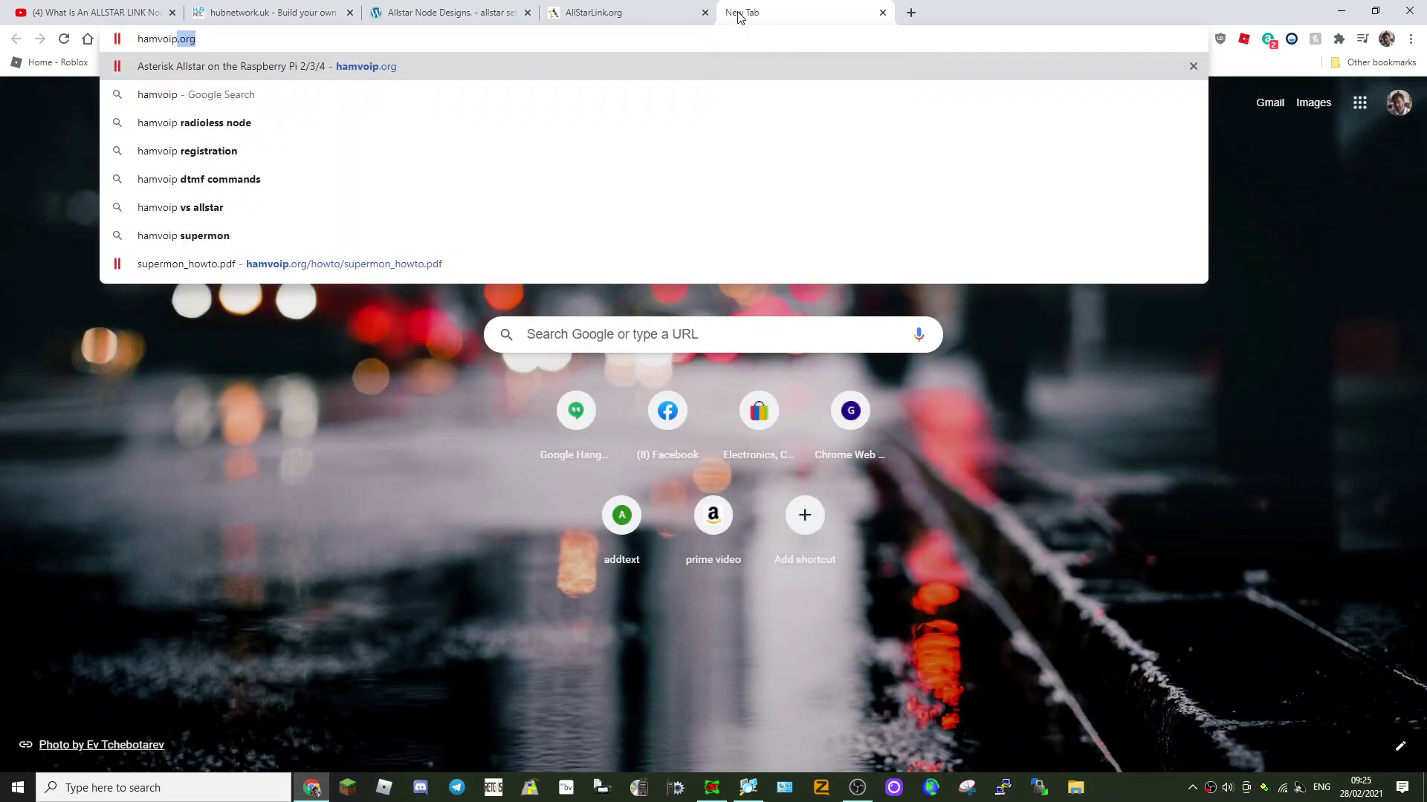
{"action": "key", "text": "Return"}
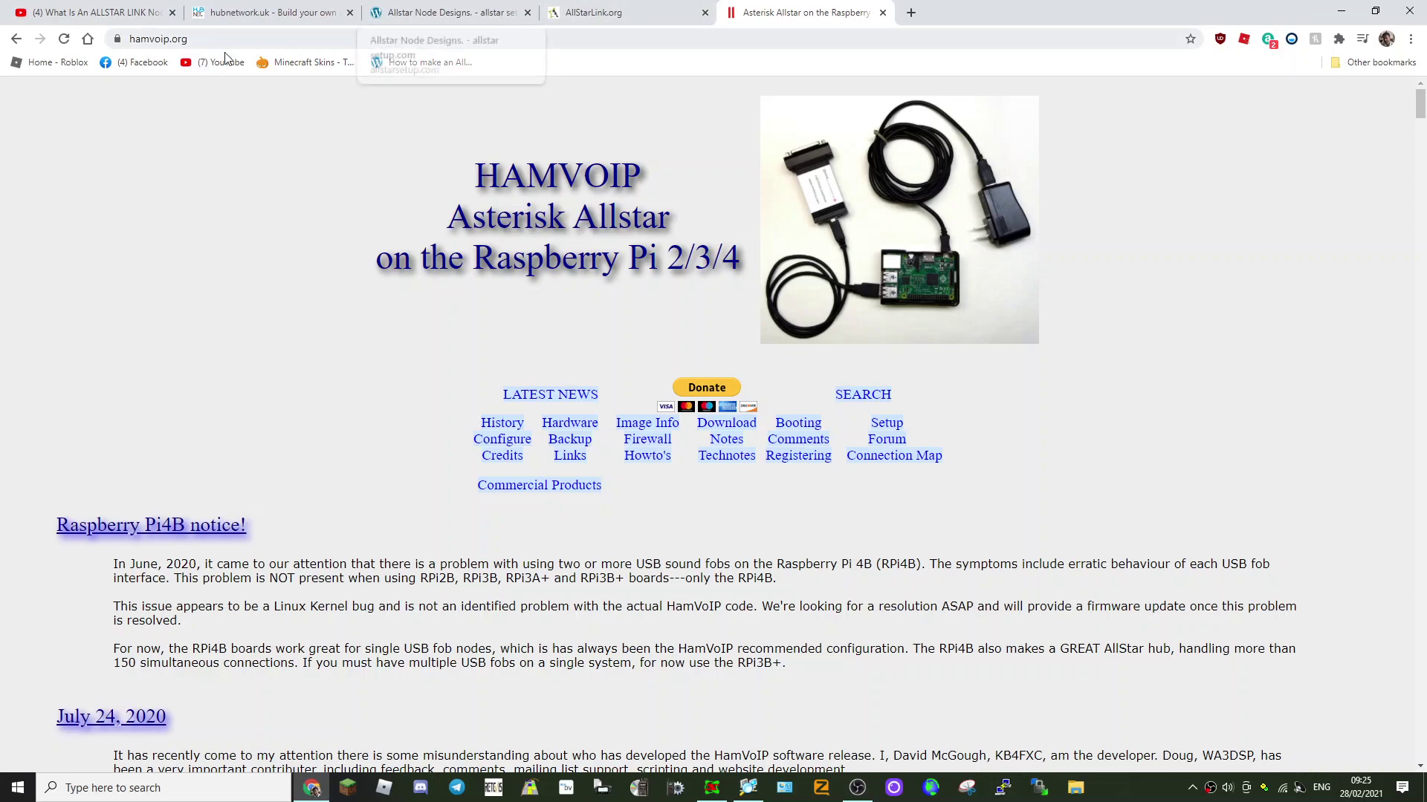
{"action": "left_click", "coordinate": [726, 425]}
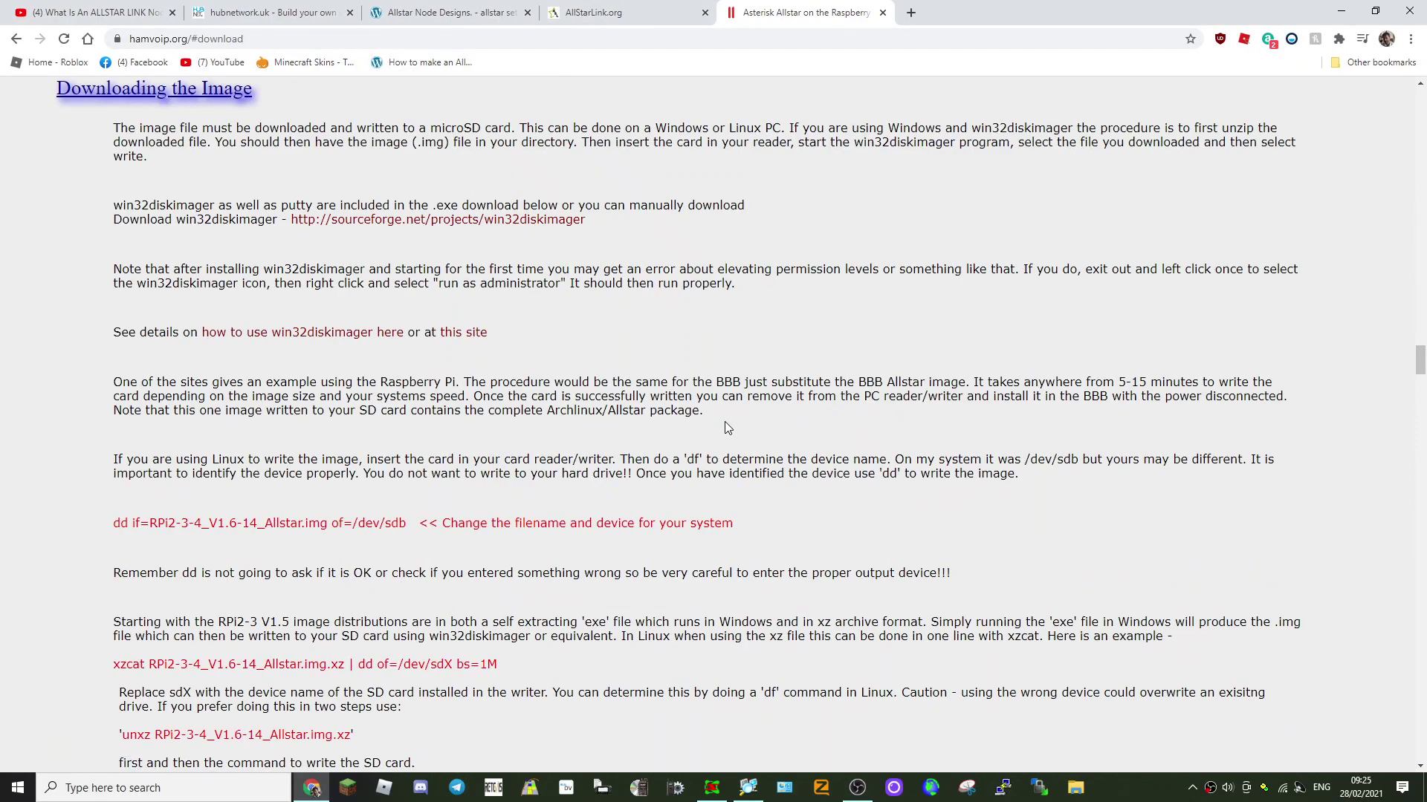
{"action": "scroll", "coordinate": [900, 367], "scroll_direction": "up", "scroll_amount": 3}
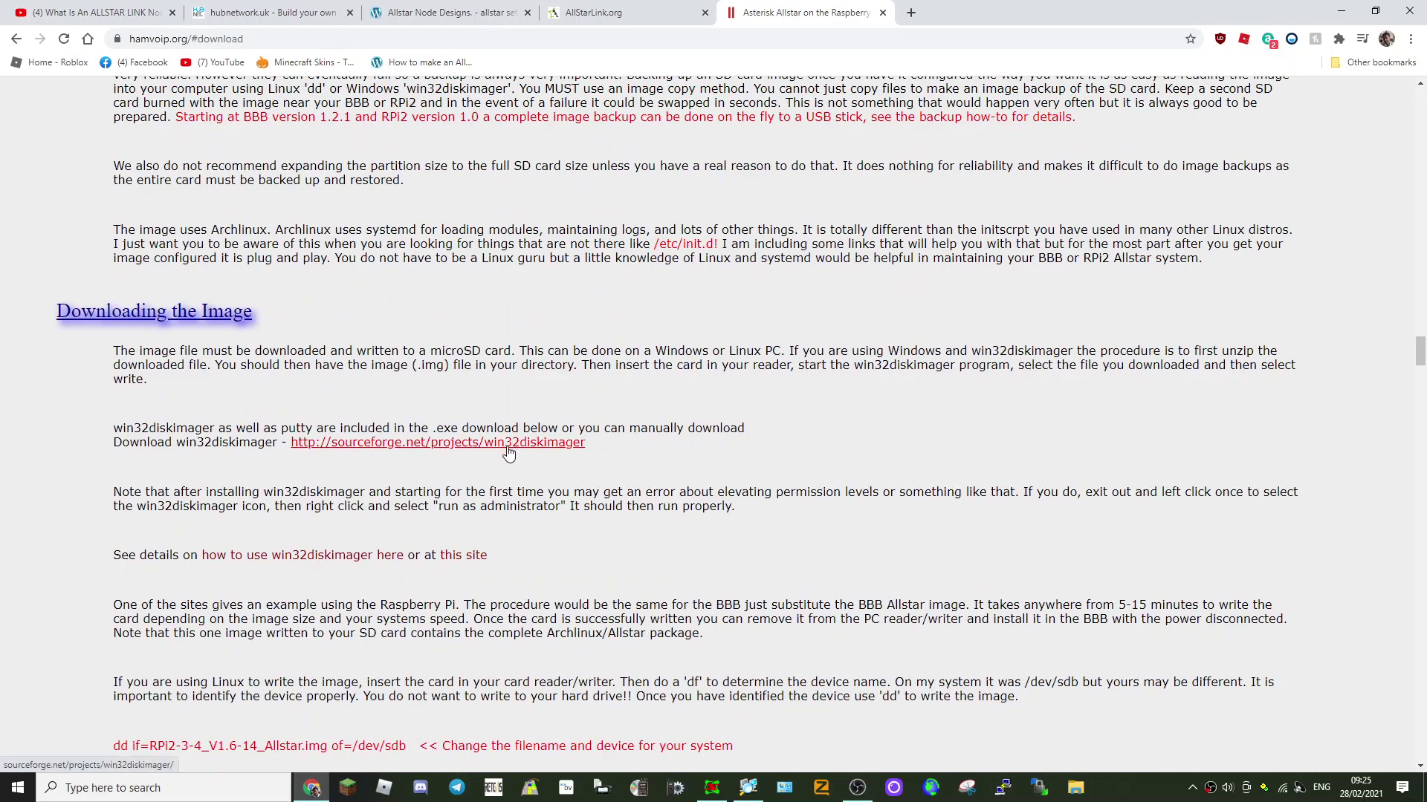
{"action": "scroll", "coordinate": [921, 419], "scroll_direction": "down", "scroll_amount": 13}
{"action": "scroll", "coordinate": [926, 422], "scroll_direction": "up", "scroll_amount": 13}
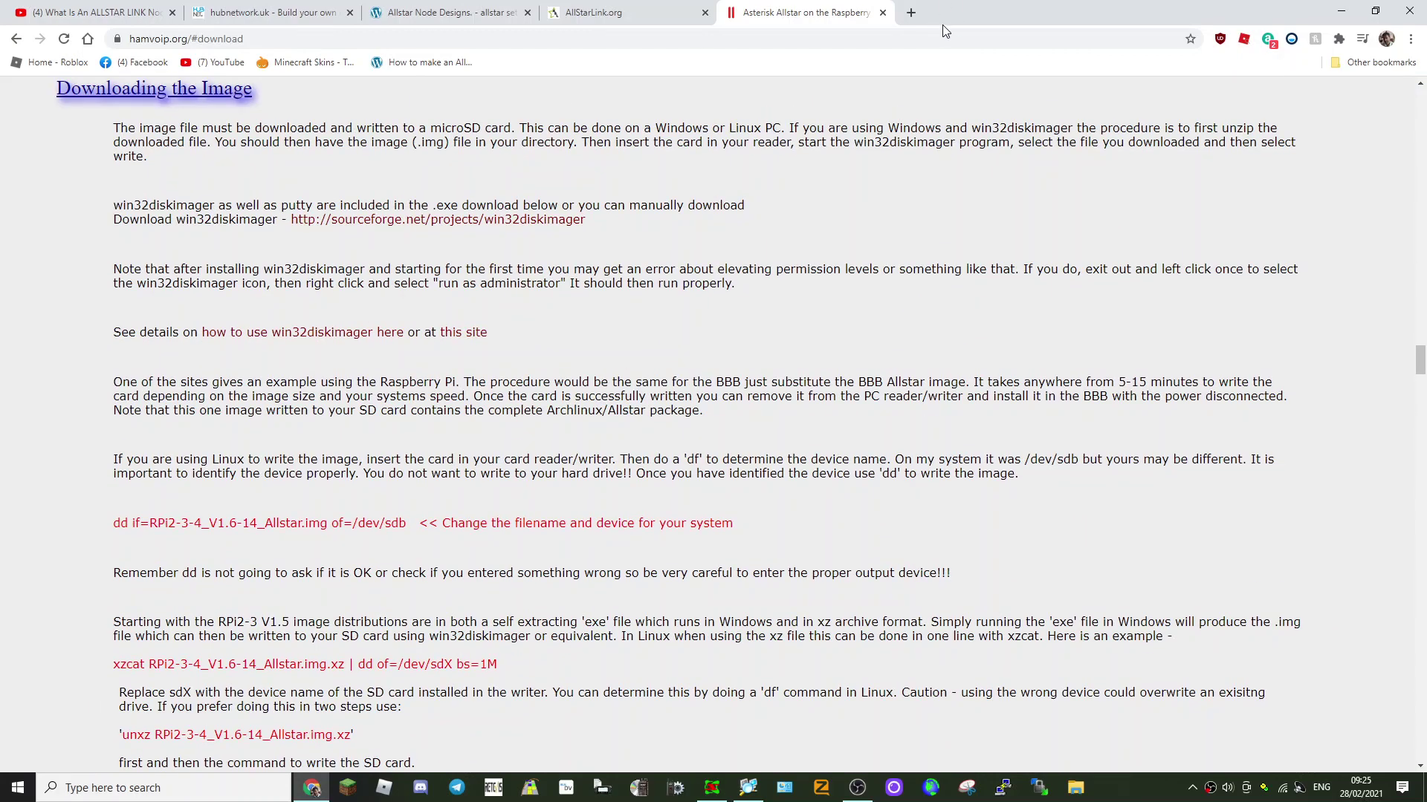
Find balenaEtcher in another new browser tab and open its balena.io/etcher page
{"action": "left_click", "coordinate": [911, 14]}
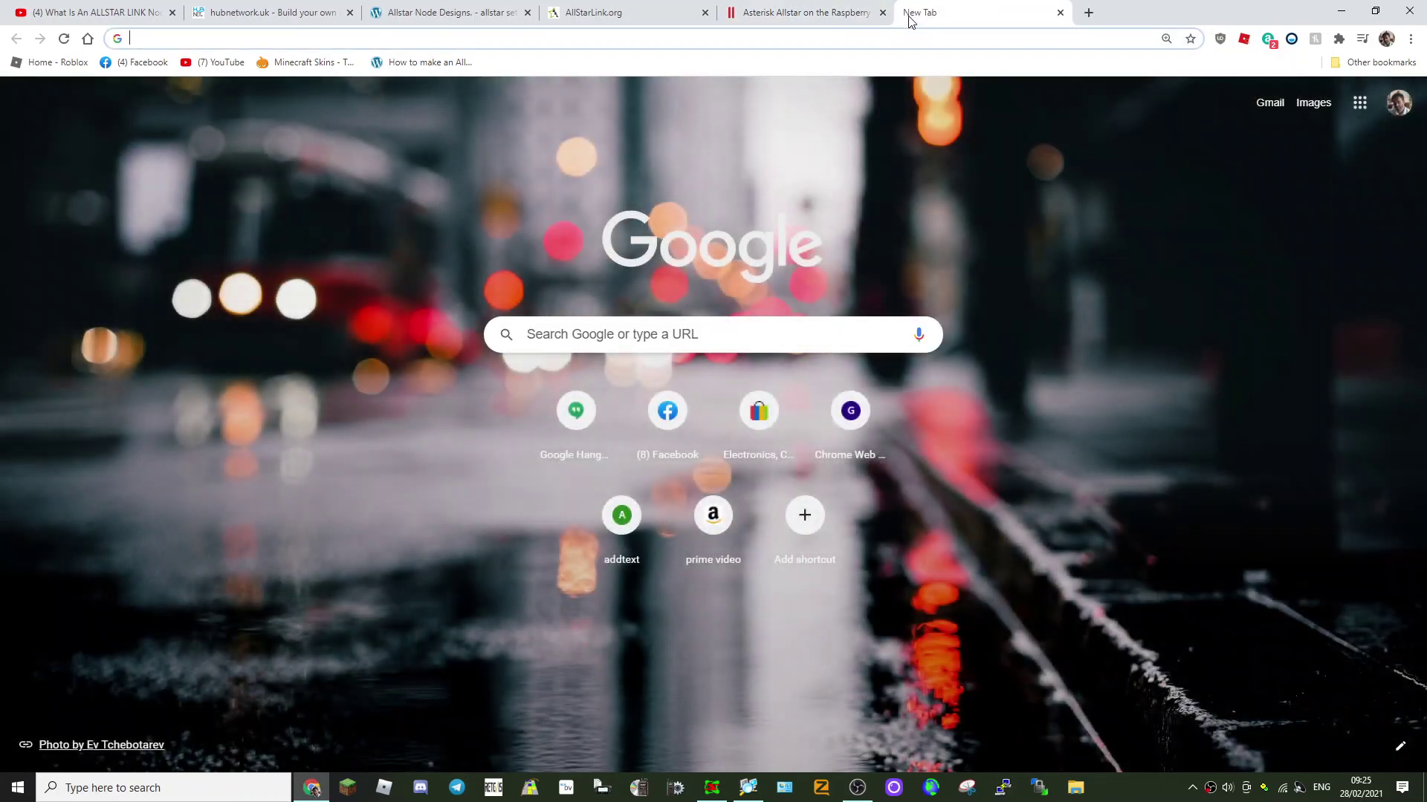
{"action": "type", "text": "balena etc"}
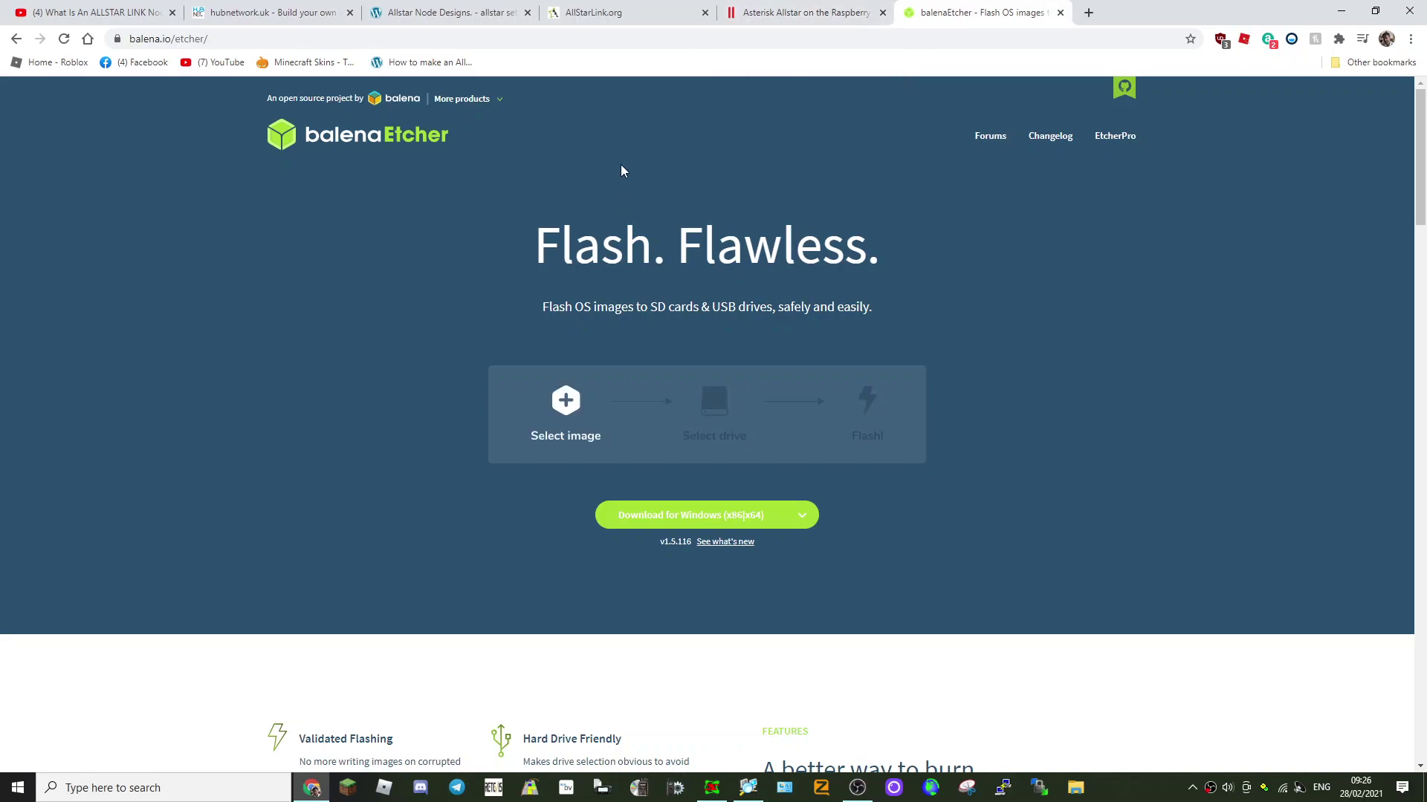
Return to the node video, open PuTTY to view its session configuration, and close it
{"action": "left_click", "coordinate": [127, 14]}
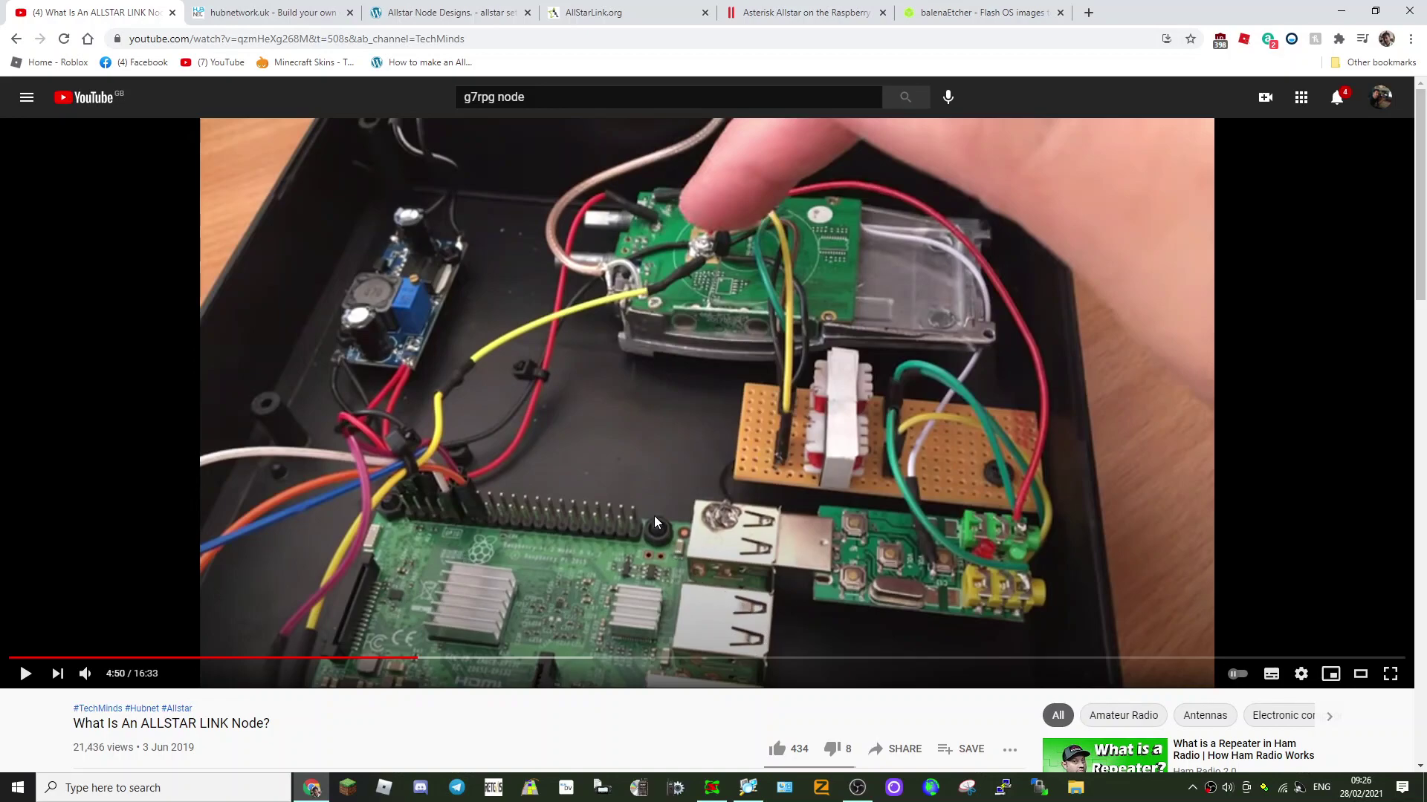
{"action": "left_click", "coordinate": [1002, 788]}
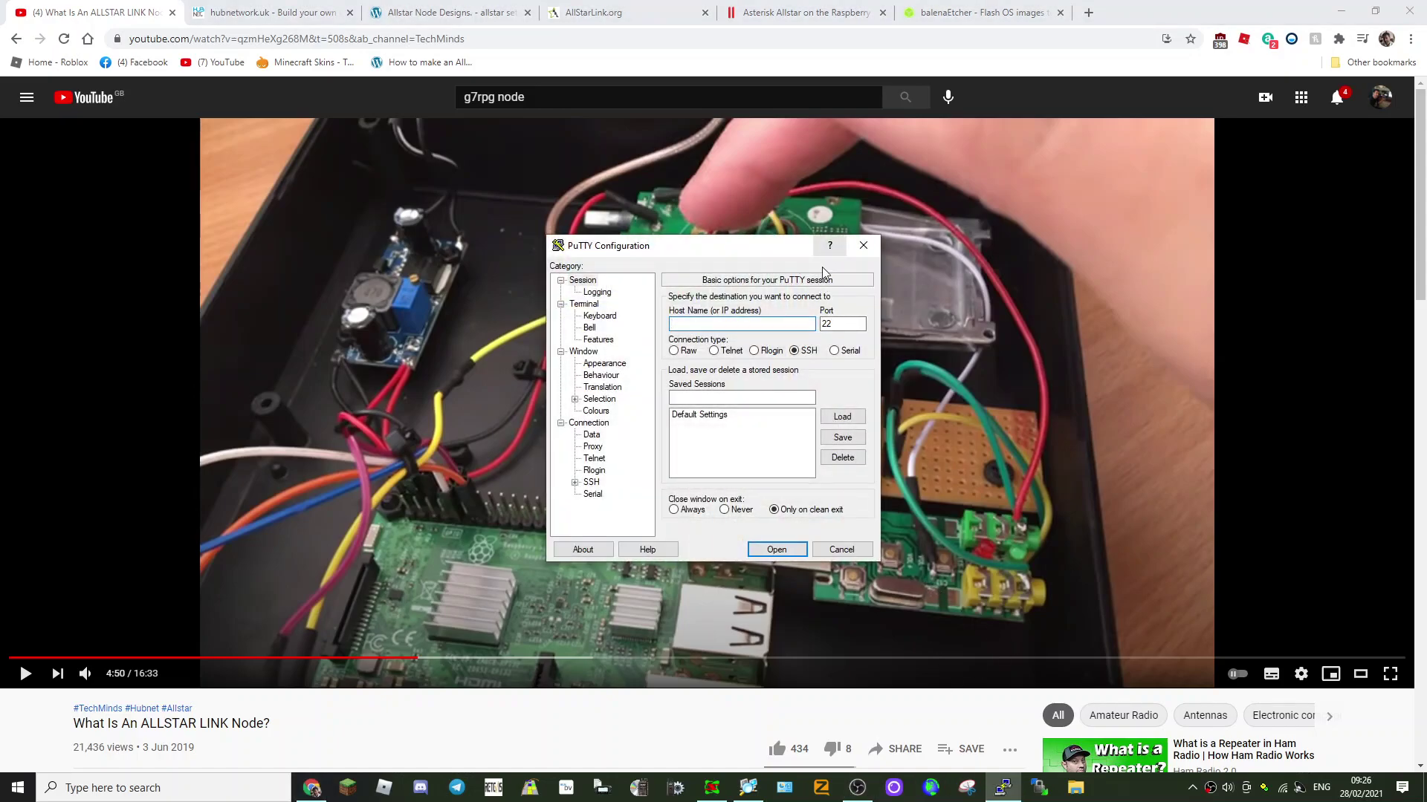
{"action": "left_click", "coordinate": [863, 246]}
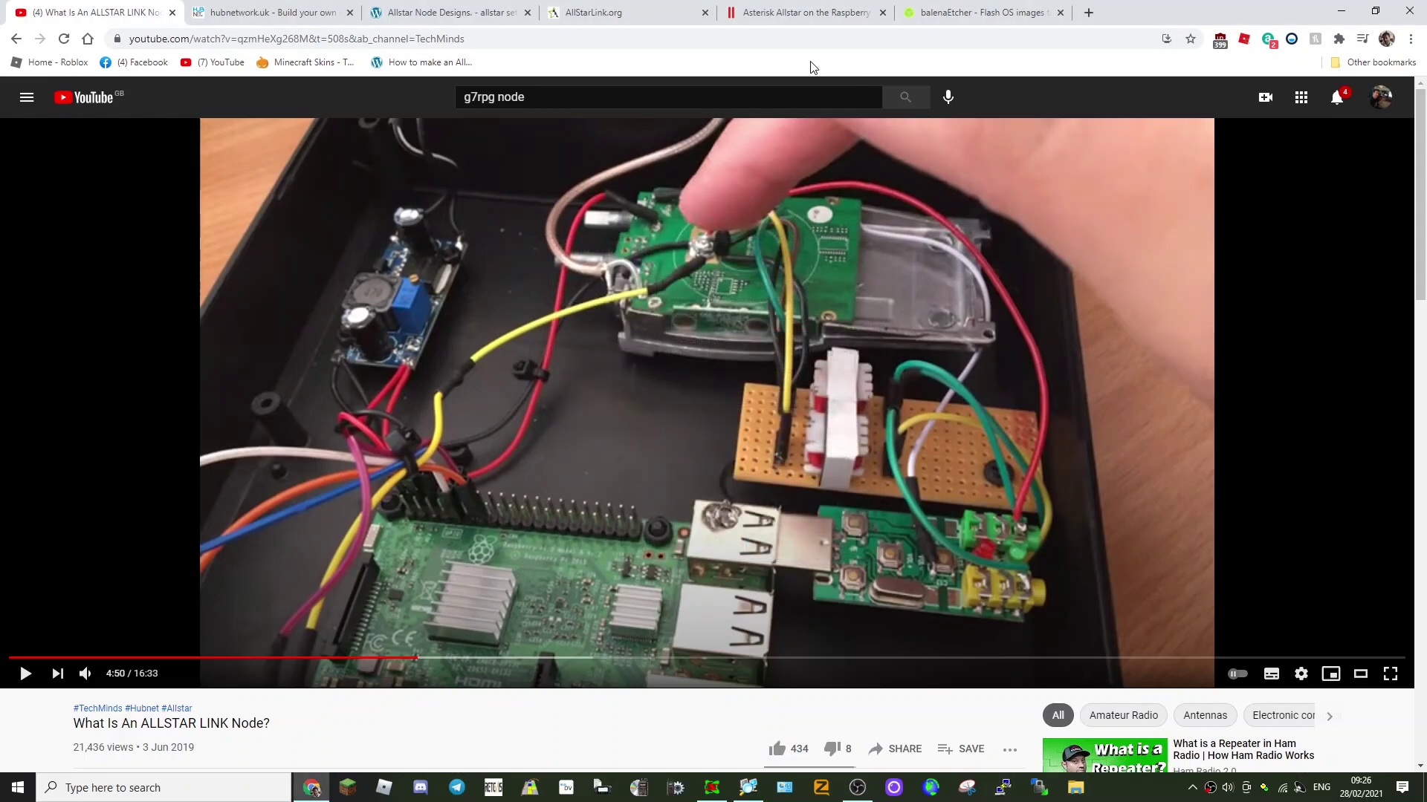
Go through the open HUBNet, allstar setup, AllStarLink, HamVoIP and balenaEtcher pages, ending on the HamVoIP page
{"action": "left_click", "coordinate": [254, 15]}
{"action": "left_click", "coordinate": [417, 17]}
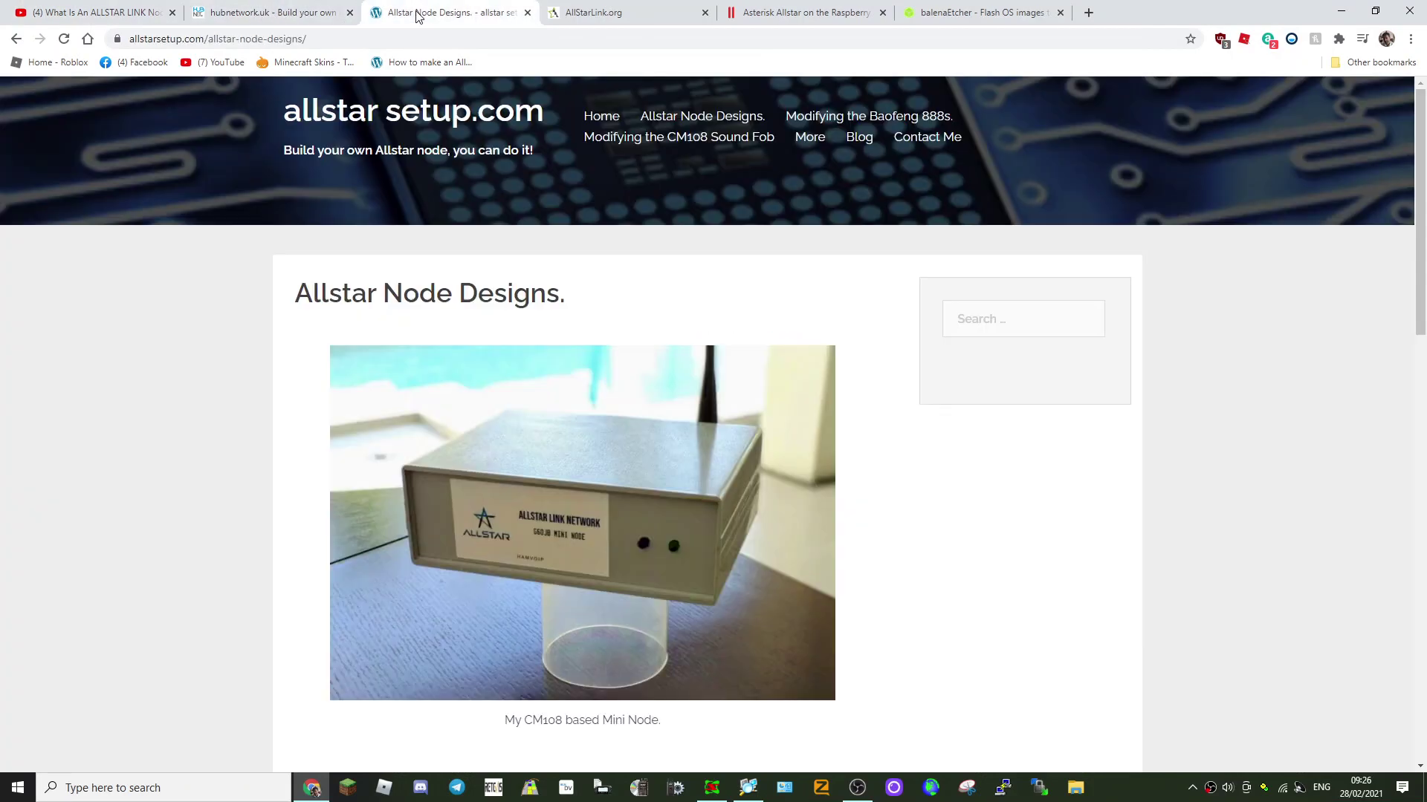
{"action": "left_click", "coordinate": [569, 16]}
{"action": "left_click", "coordinate": [765, 16]}
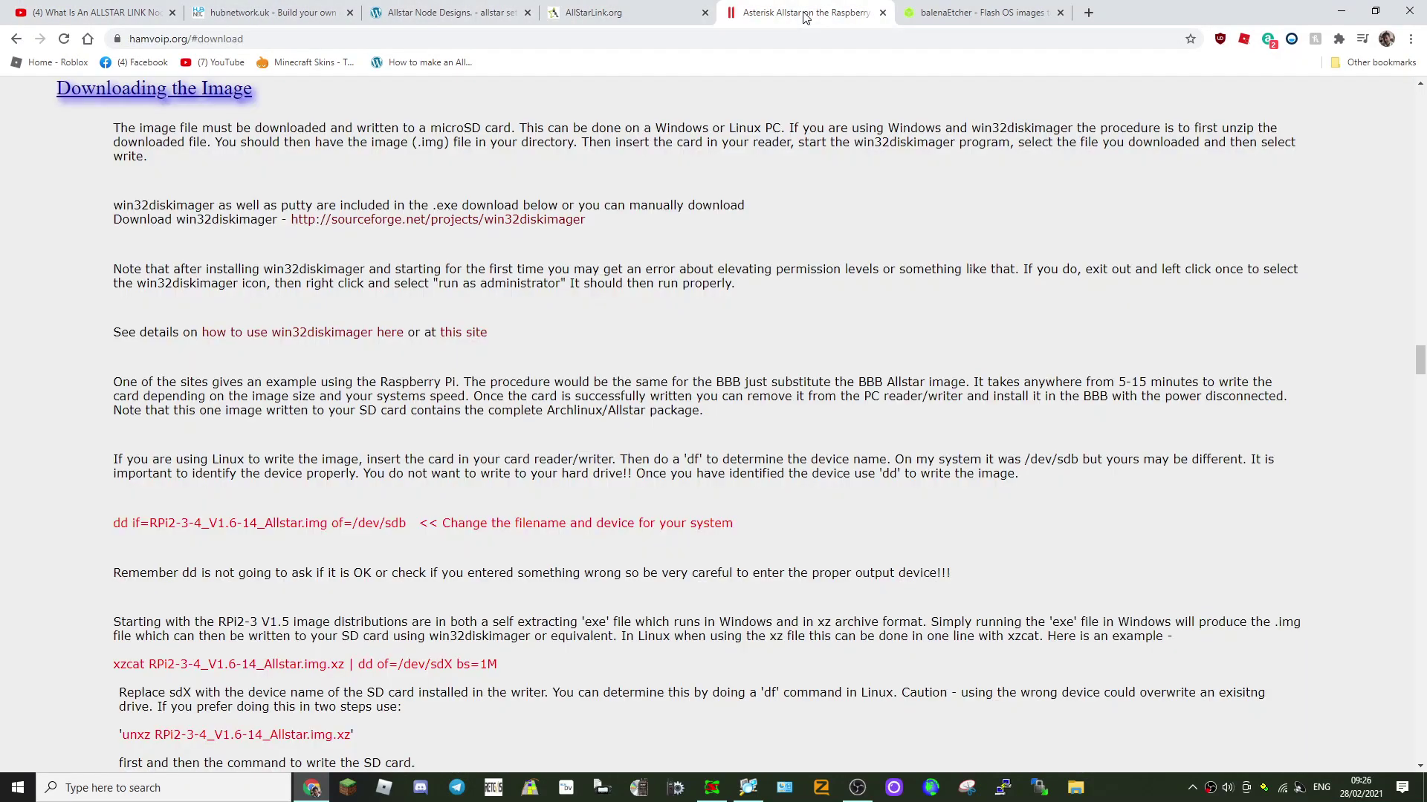
{"action": "left_click", "coordinate": [985, 16]}
{"action": "left_click", "coordinate": [795, 17]}
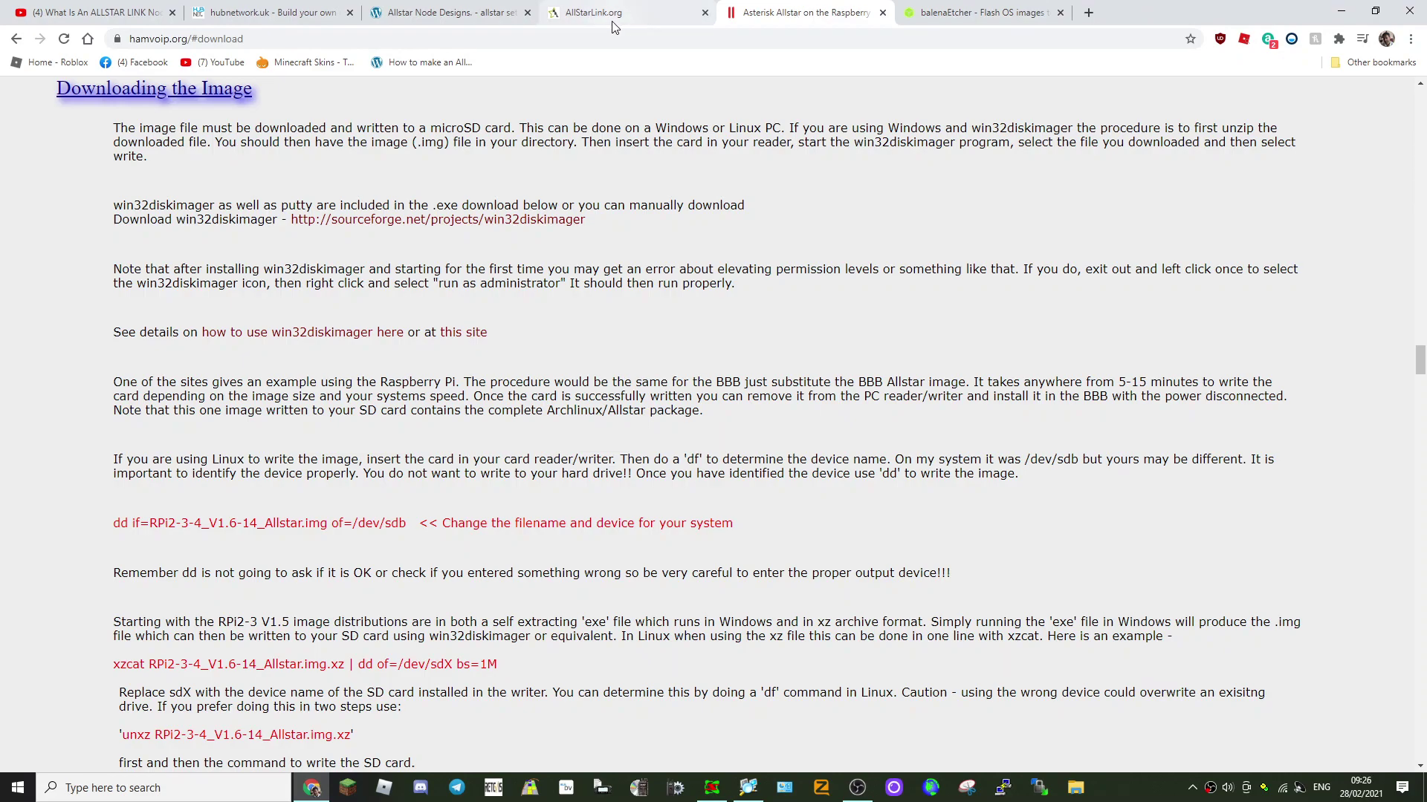
{"action": "left_click", "coordinate": [602, 18]}
{"action": "left_click", "coordinate": [940, 17]}
{"action": "left_click", "coordinate": [795, 15]}
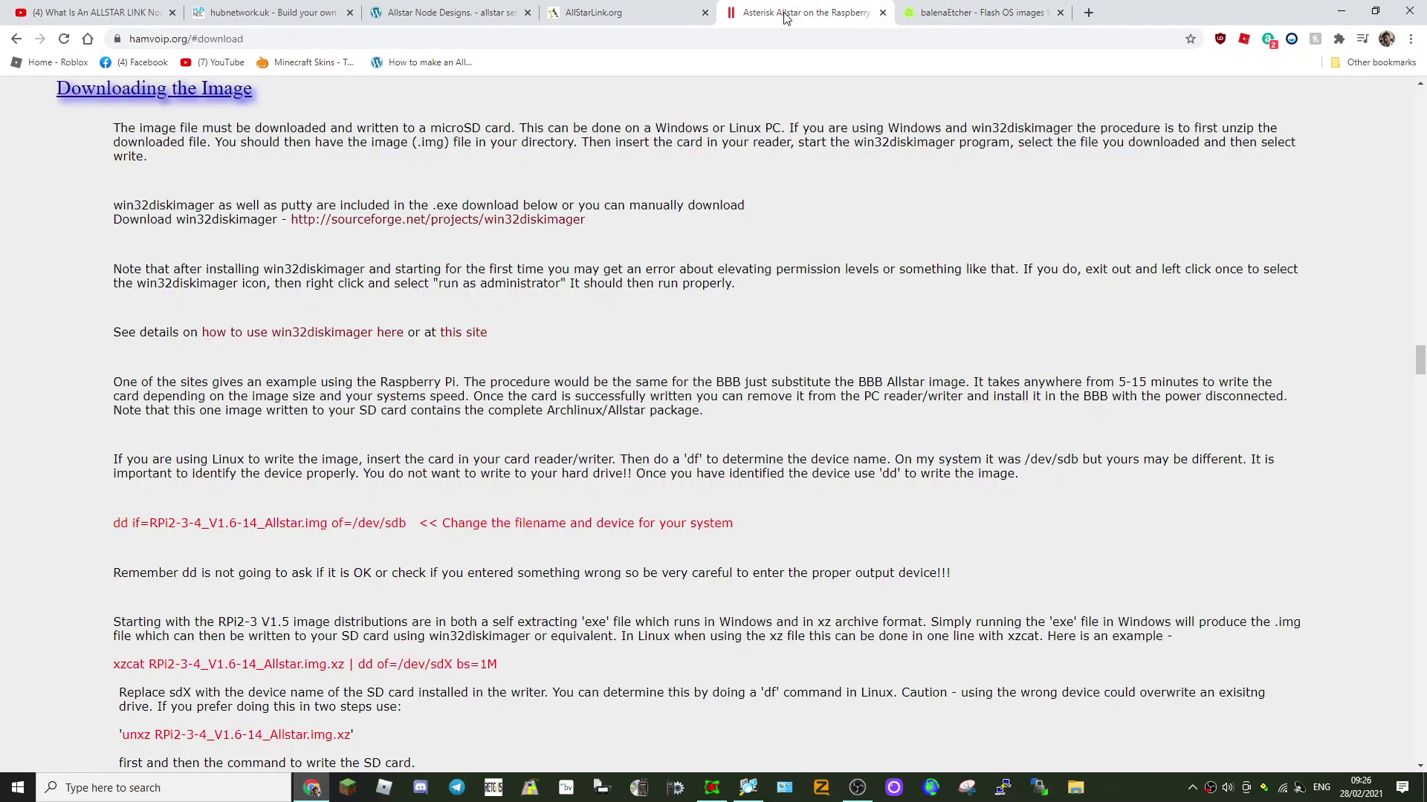
Look over the HamVoIP page from the image file and SD card section back to registering and acquiring a node number
{"action": "scroll", "coordinate": [790, 390], "scroll_direction": "up", "scroll_amount": 3}
{"action": "scroll", "coordinate": [786, 387], "scroll_direction": "up", "scroll_amount": 7}
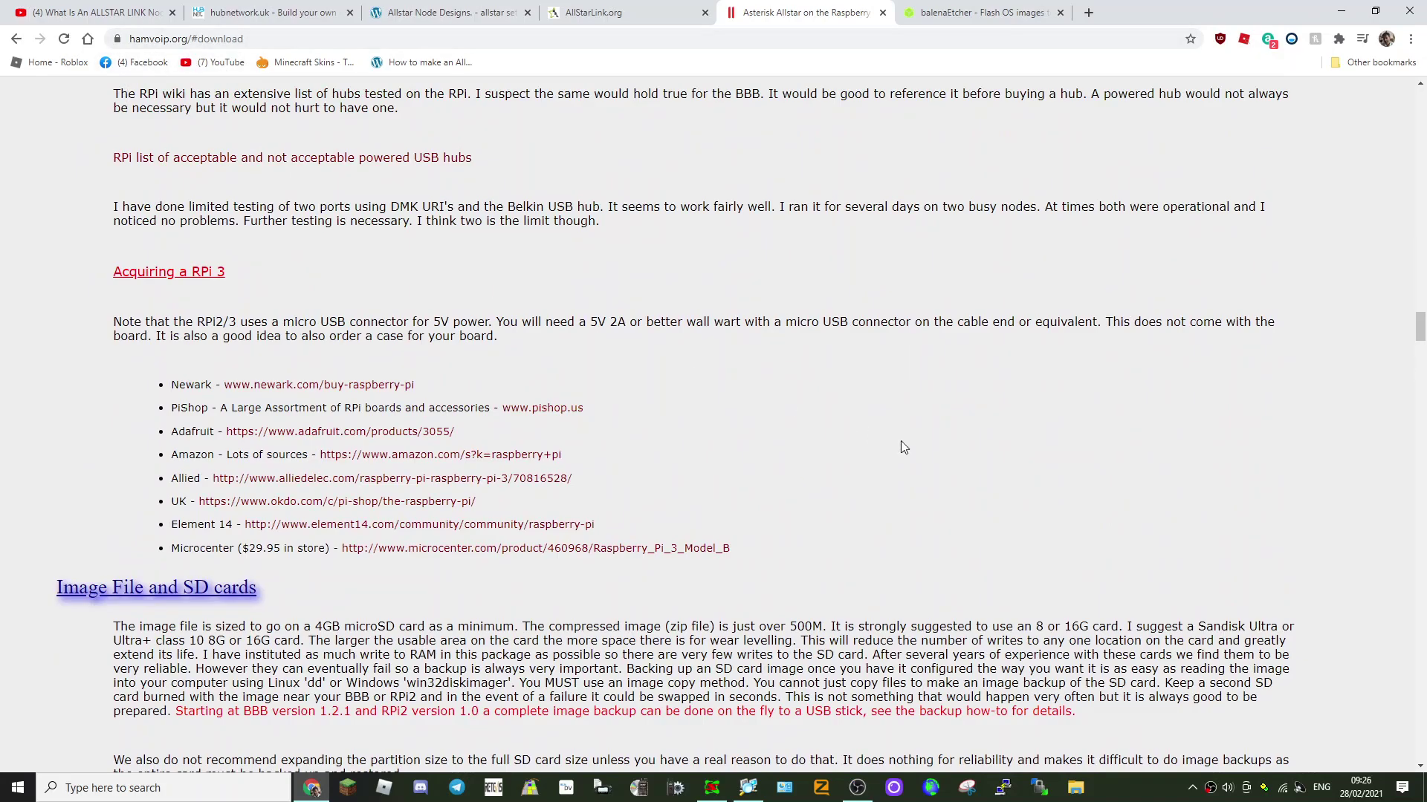
{"action": "scroll", "coordinate": [899, 445], "scroll_direction": "up", "scroll_amount": 13}
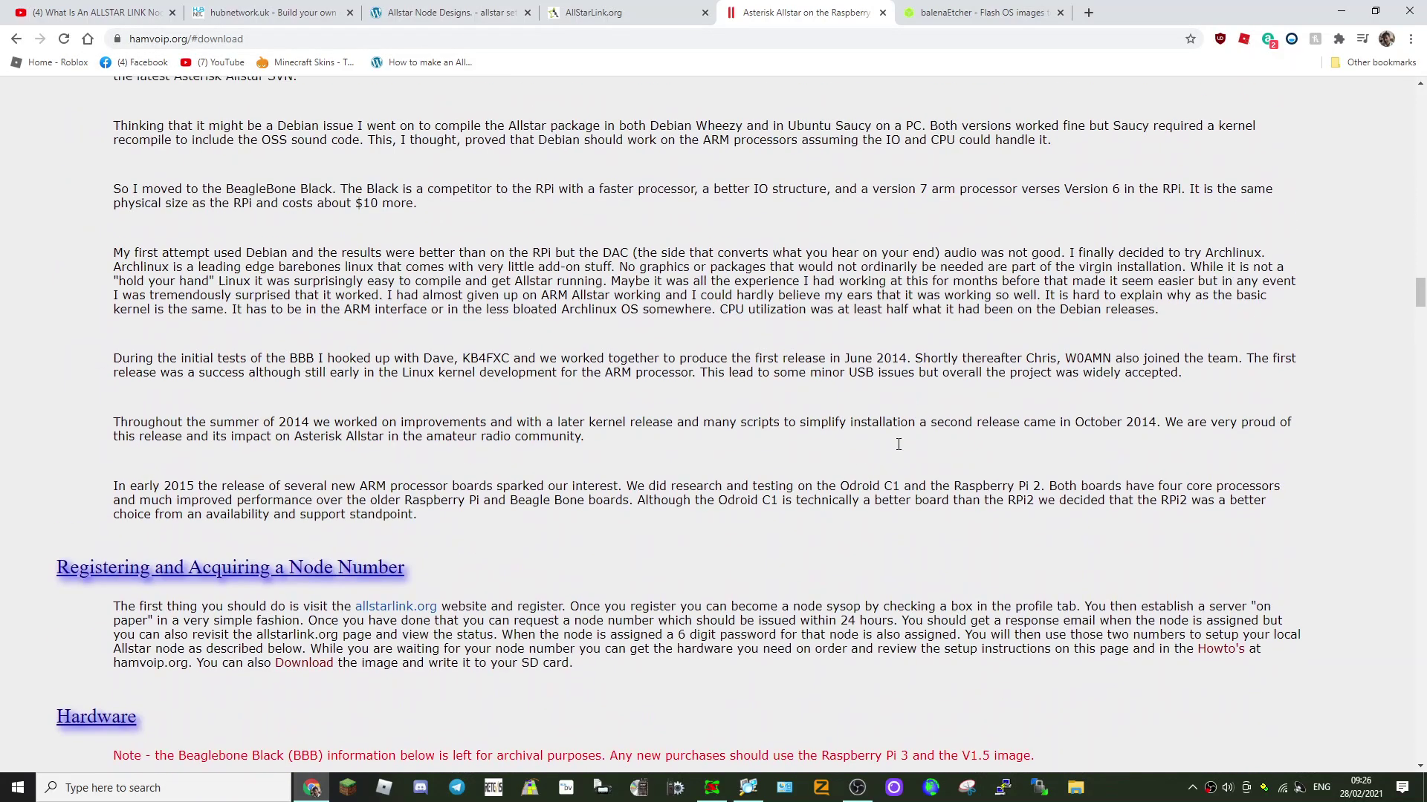
Download the Windows self-extracting image RPi2-3-4_V1.6-14_Allstar.exe from the latest images list on the HamVoIP page
{"action": "scroll", "coordinate": [898, 445], "scroll_direction": "down", "scroll_amount": 20}
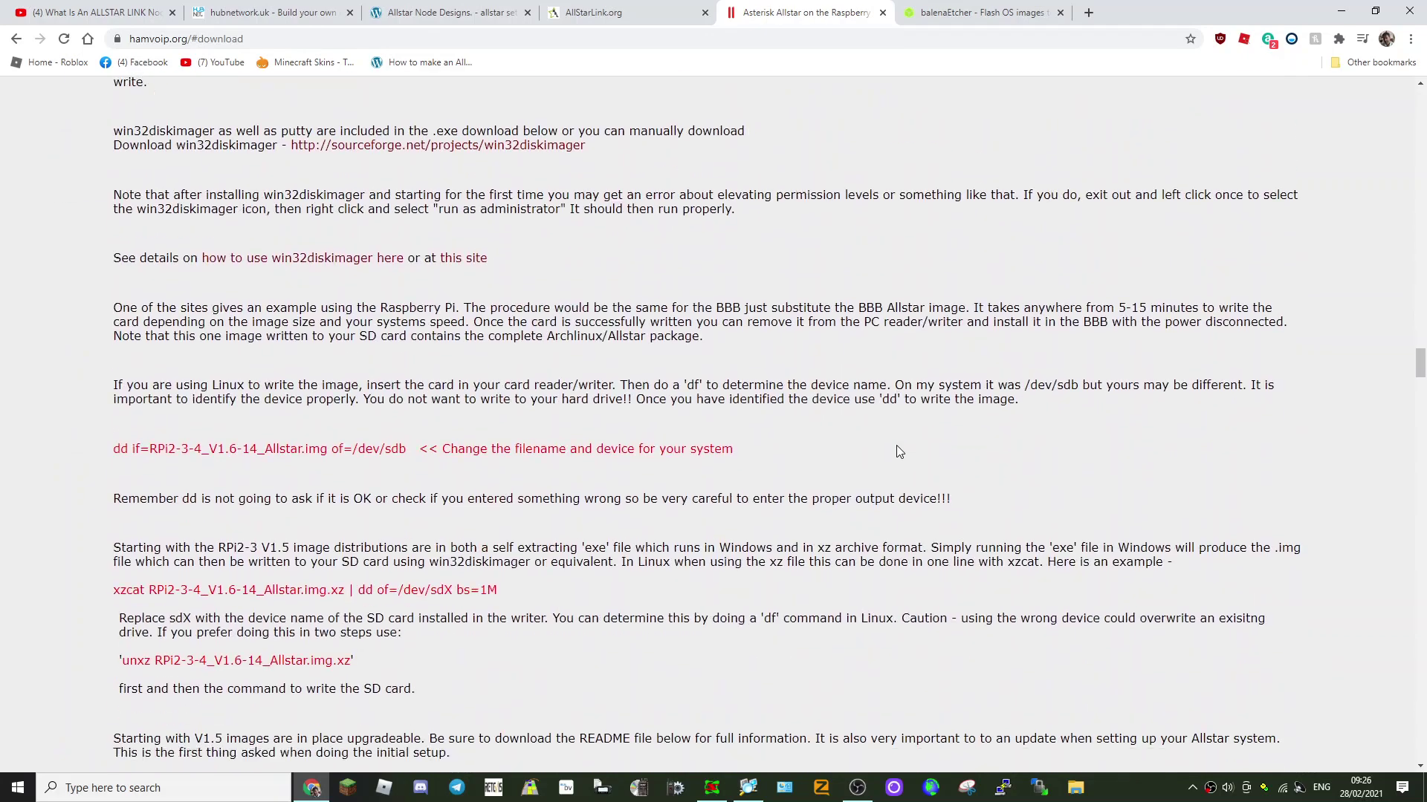
{"action": "scroll", "coordinate": [896, 448], "scroll_direction": "down", "scroll_amount": 4}
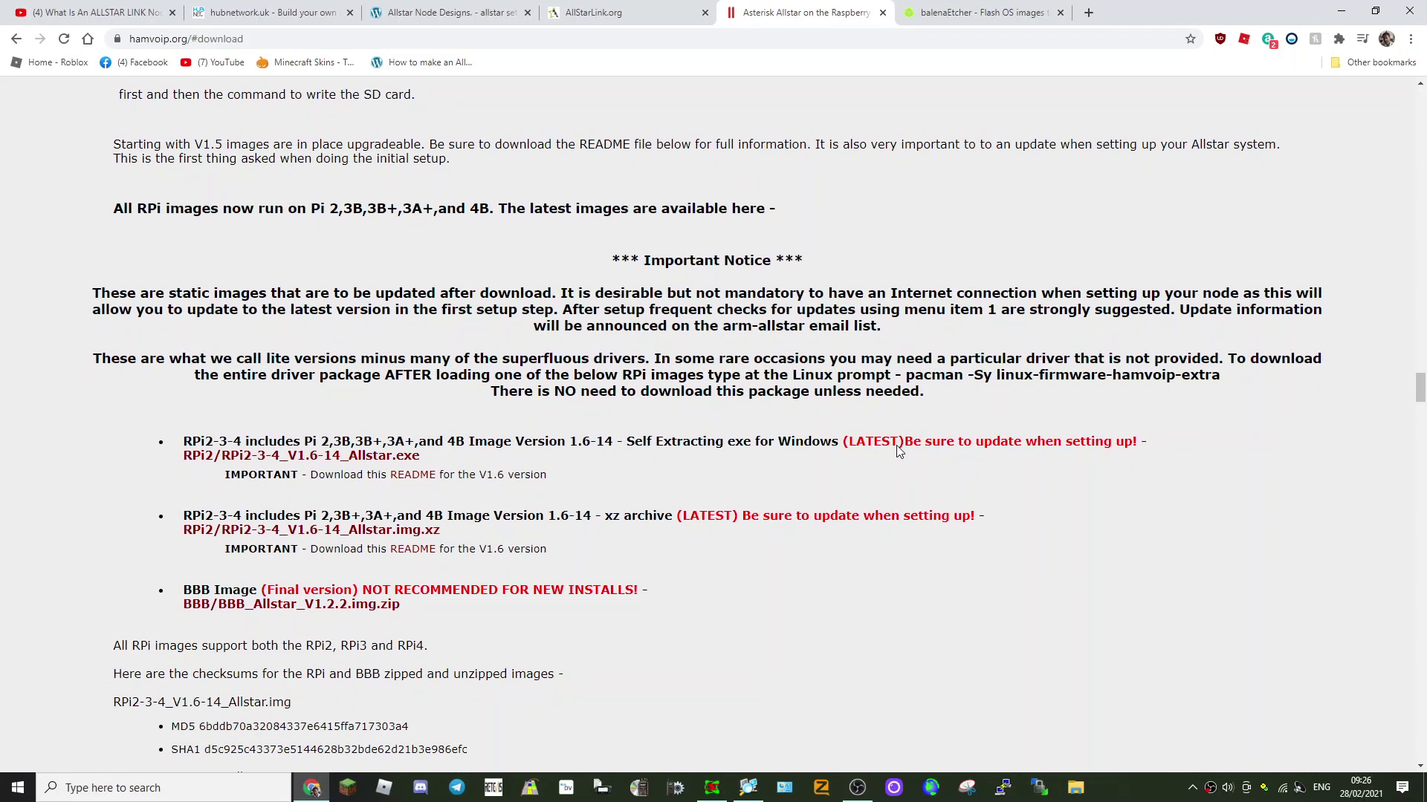
{"action": "scroll", "coordinate": [899, 451], "scroll_direction": "down", "scroll_amount": 3}
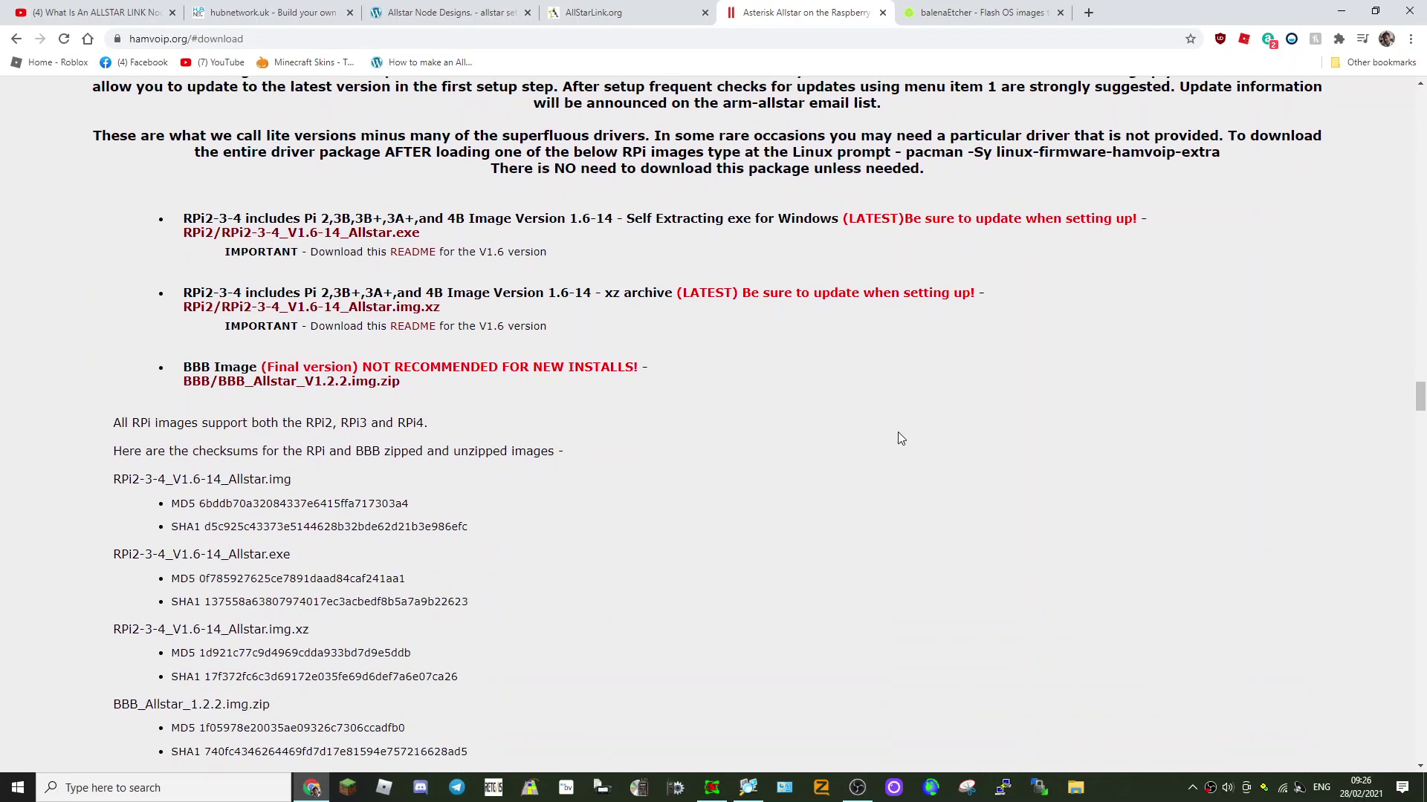
{"action": "left_click", "coordinate": [349, 235]}
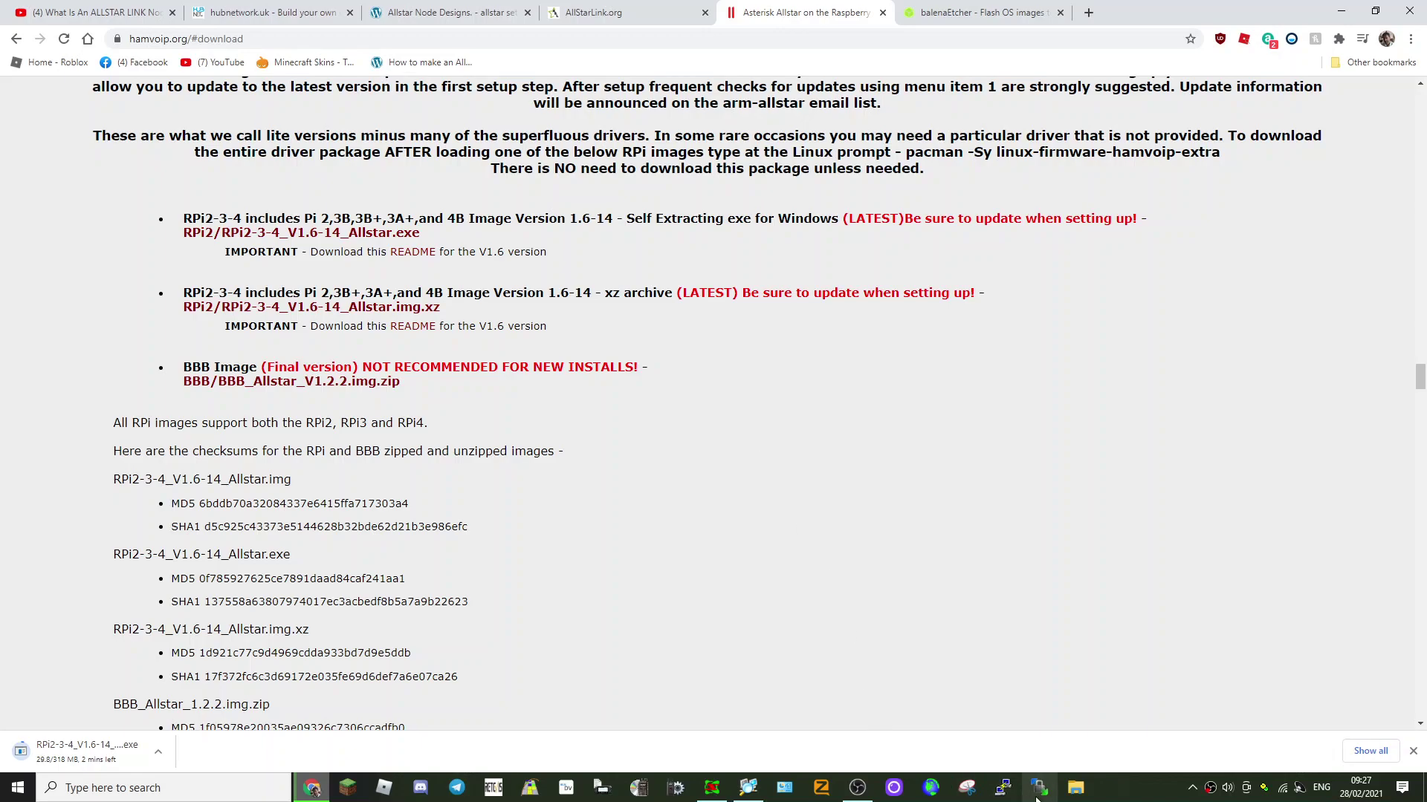
Look back over the HamVoIP image-writing and SD card instructions, and return to the ALLSTAR LINK node video
{"action": "scroll", "coordinate": [876, 595], "scroll_direction": "up", "scroll_amount": 10}
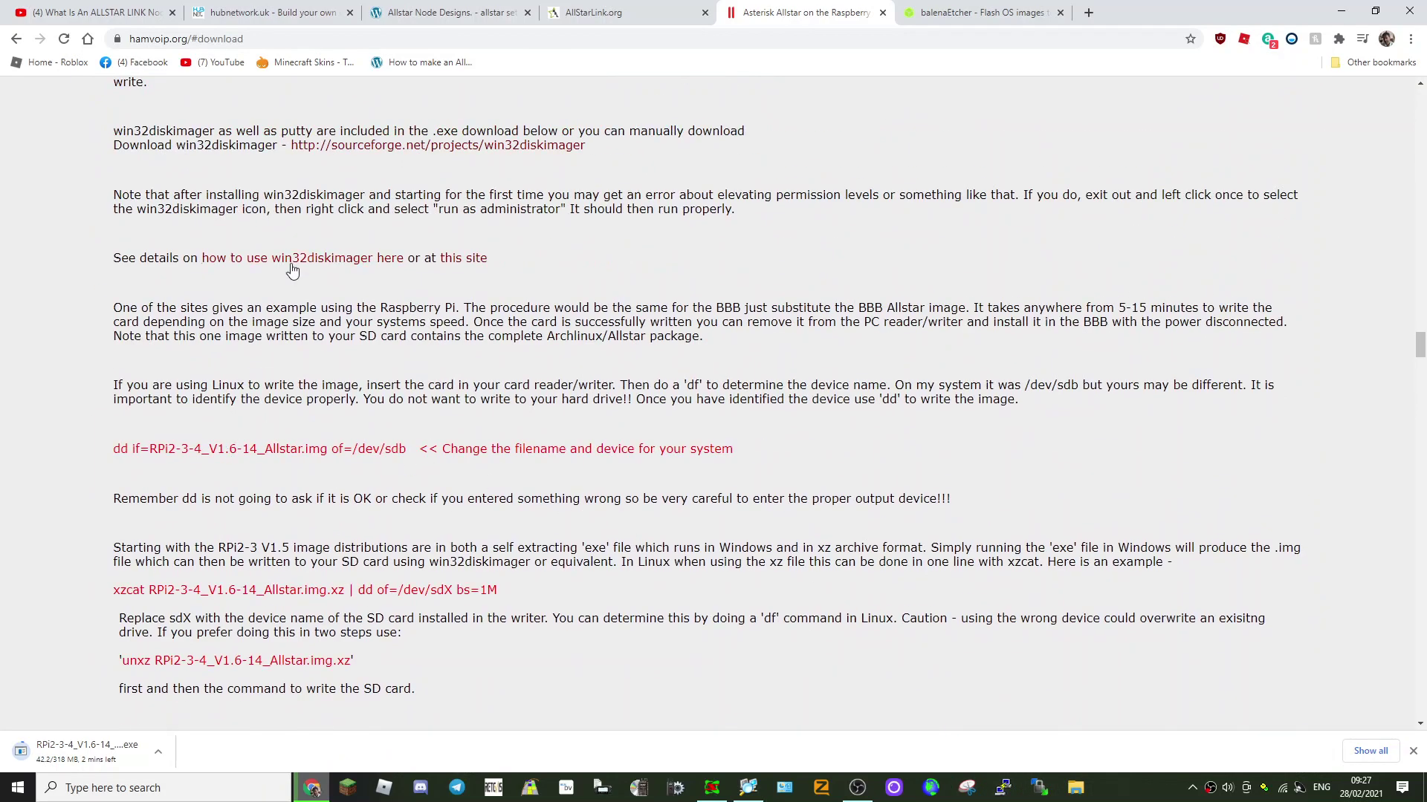
{"action": "scroll", "coordinate": [678, 623], "scroll_direction": "down", "scroll_amount": 3}
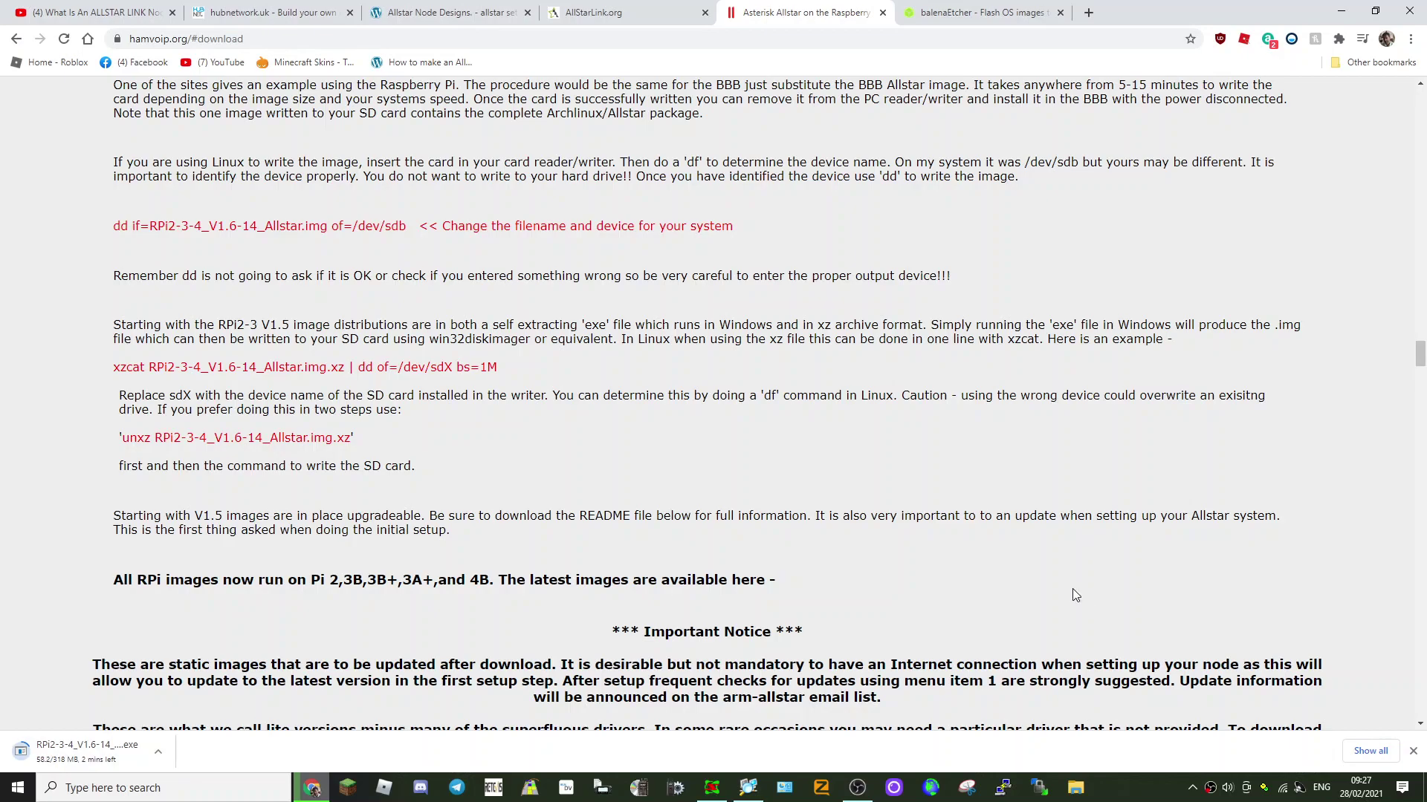
{"action": "scroll", "coordinate": [1072, 589], "scroll_direction": "up", "scroll_amount": 12}
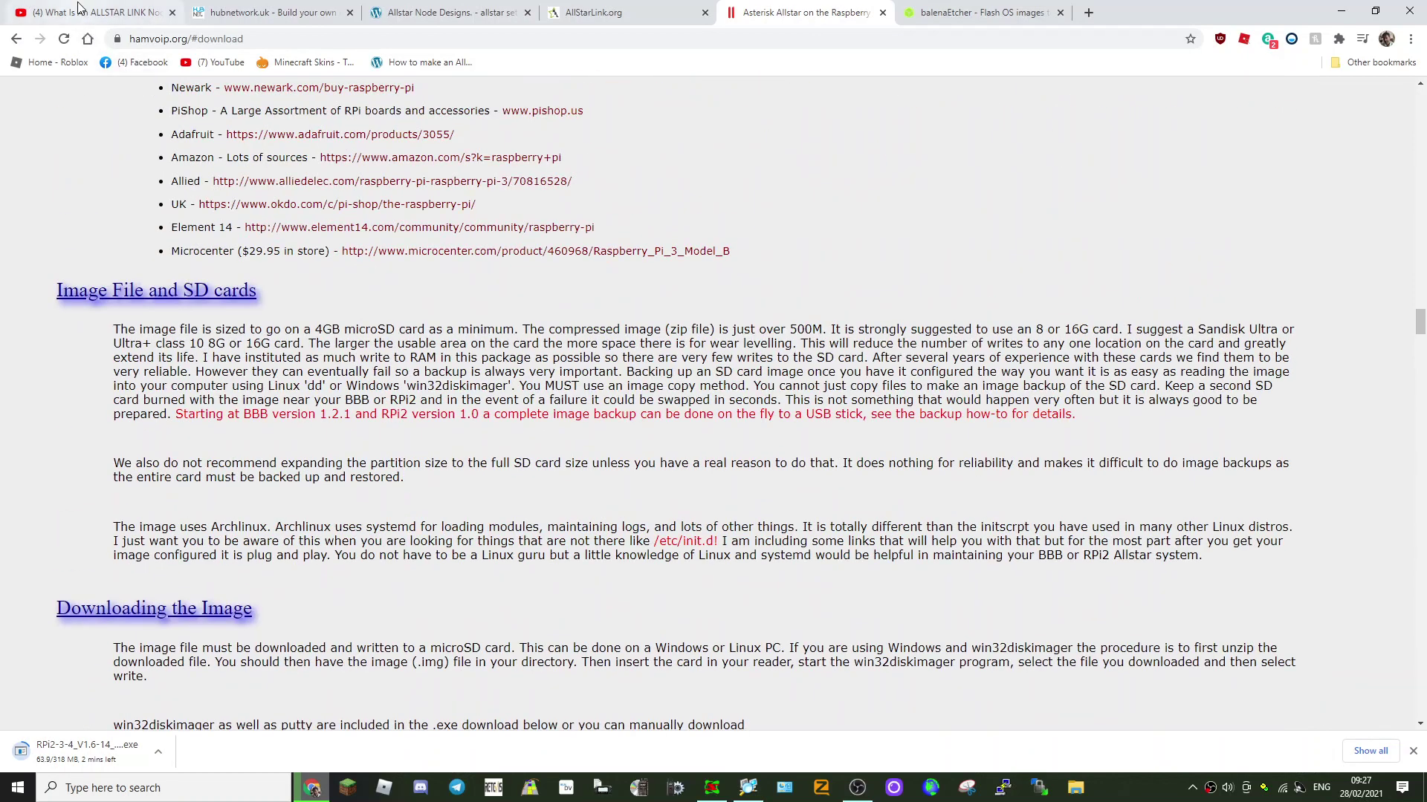
{"action": "left_click", "coordinate": [78, 7]}
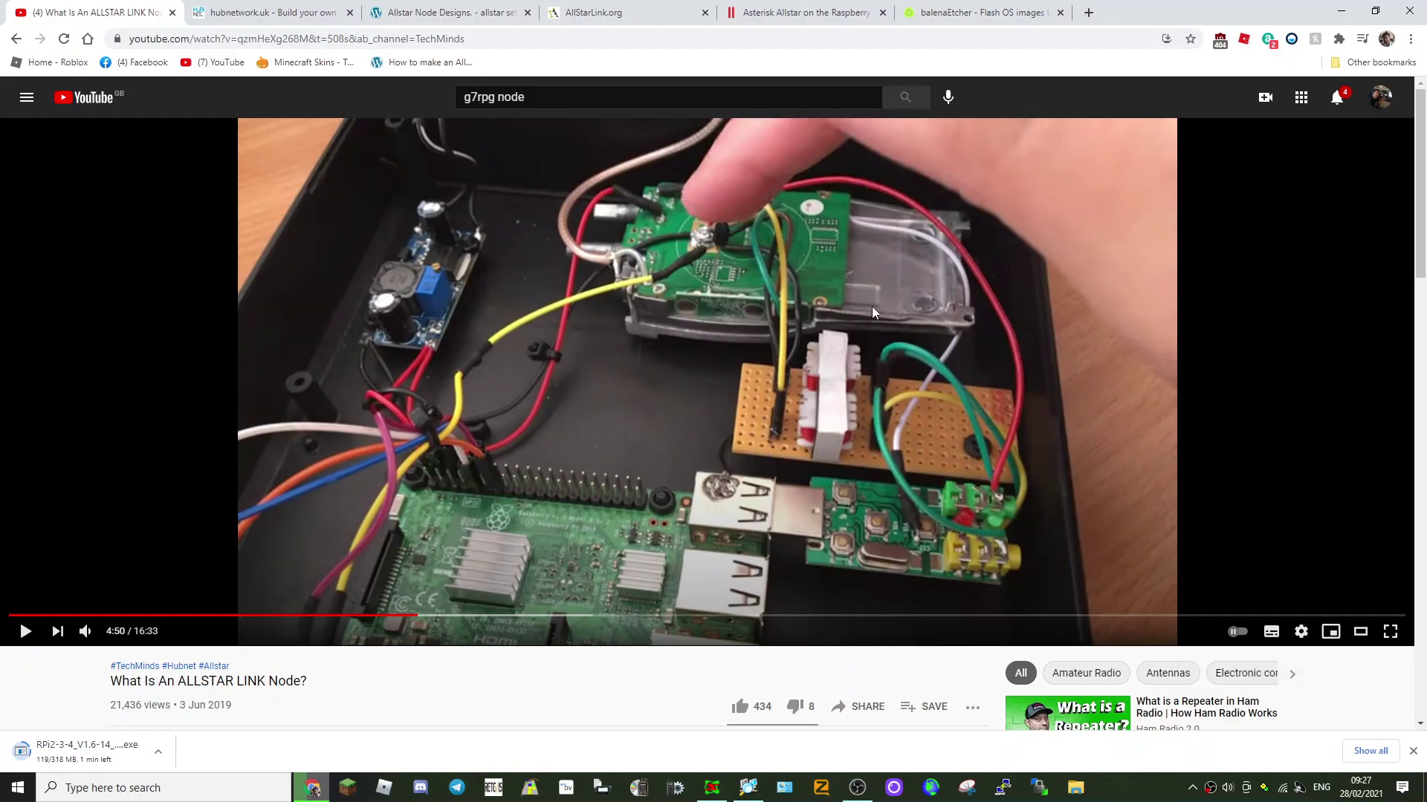
Open the router's login page at 192.168.1.1 in a new browser tab
{"action": "left_click", "coordinate": [1090, 13]}
{"action": "type", "text": "1"}
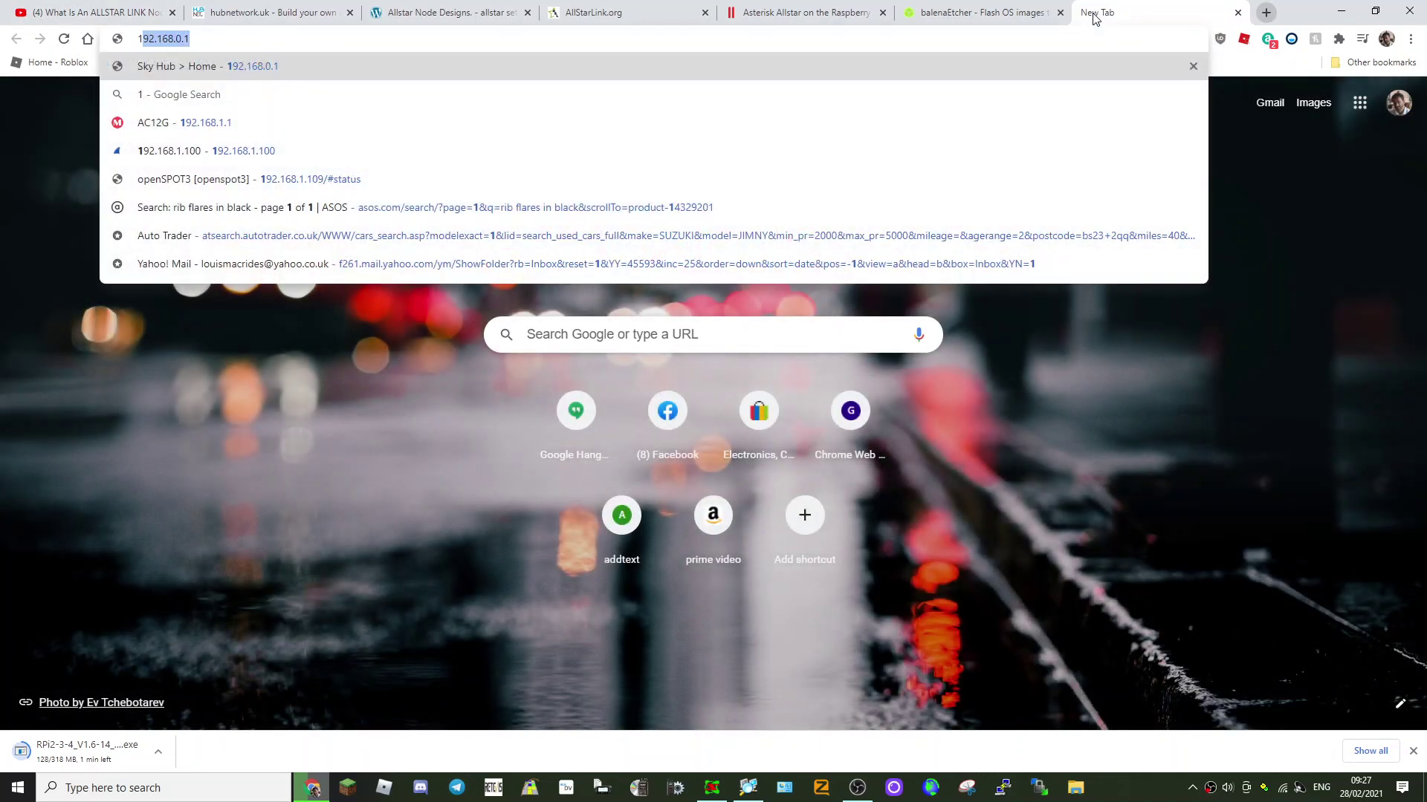
{"action": "type", "text": "92"}
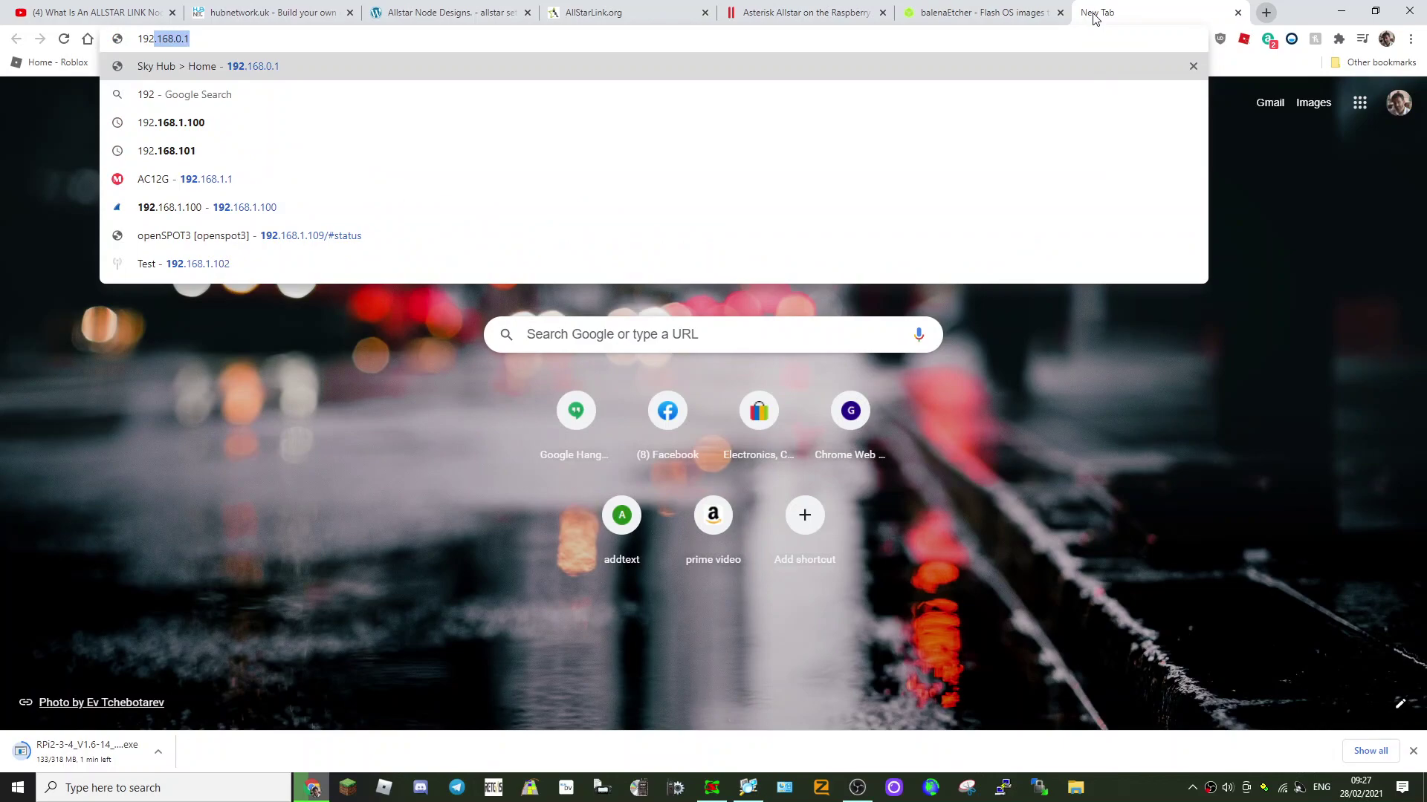
{"action": "type", "text": ".168."}
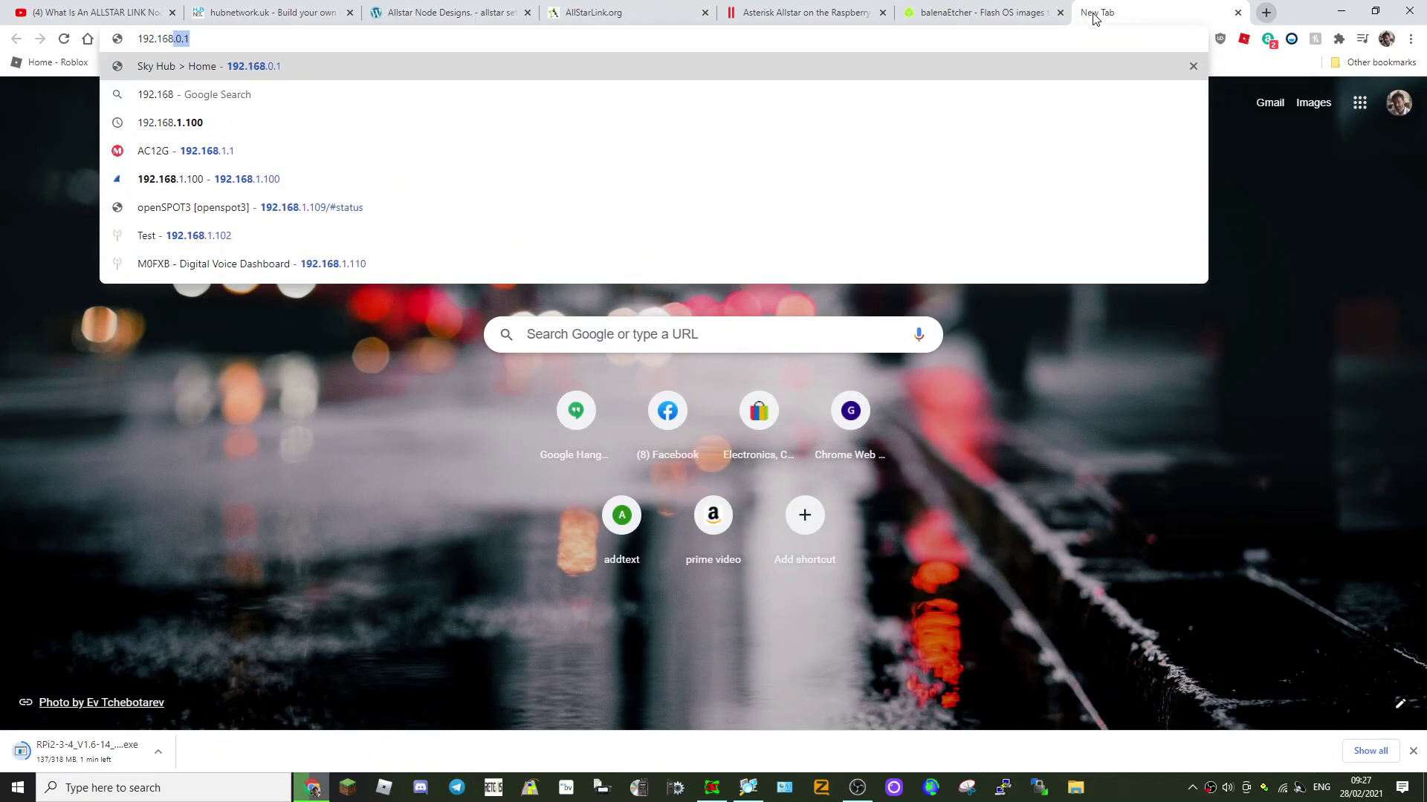
{"action": "type", "text": "1.1"}
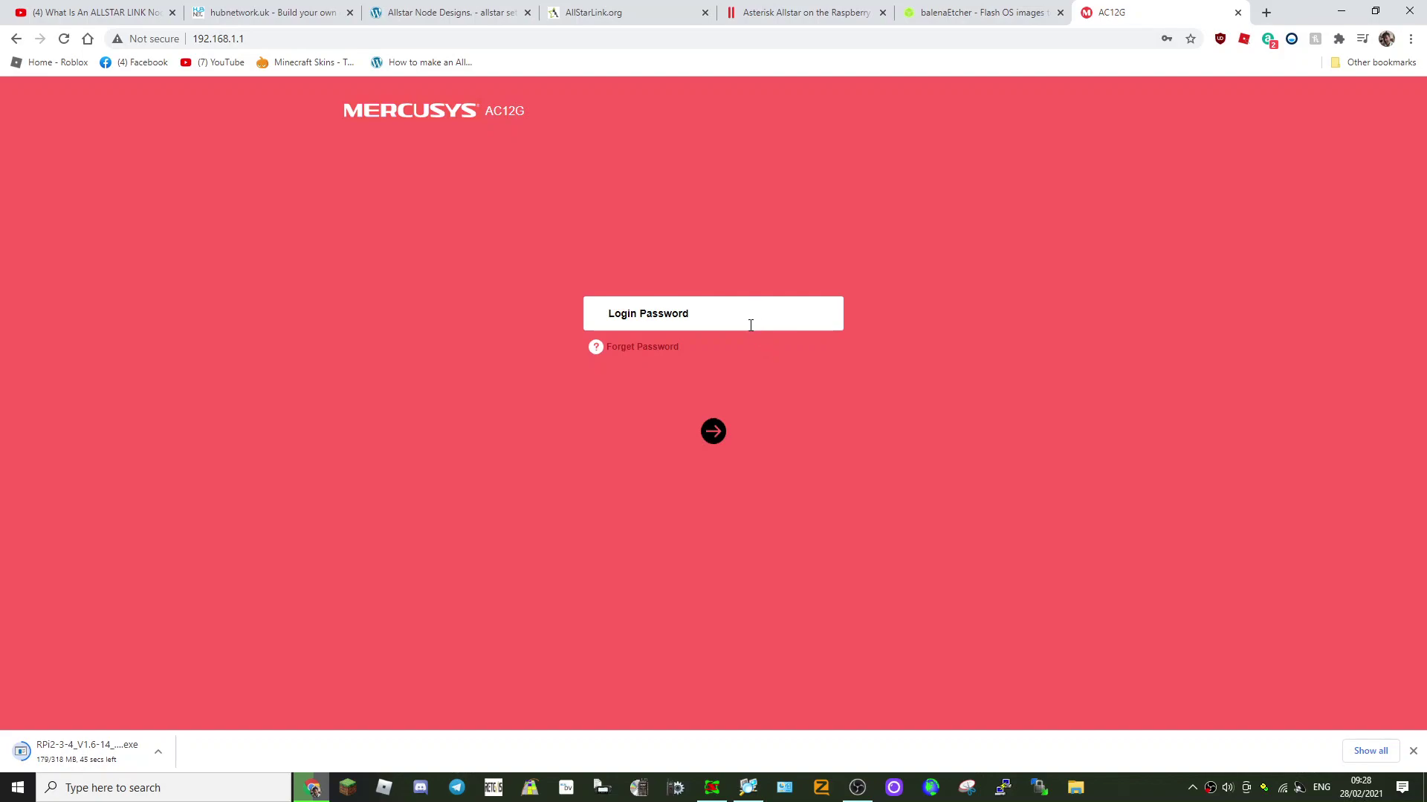
Log in to the router with the login password and look through the connected devices list for the node's IP address
{"action": "left_click", "coordinate": [748, 319]}
{"action": "left_click", "coordinate": [774, 350]}
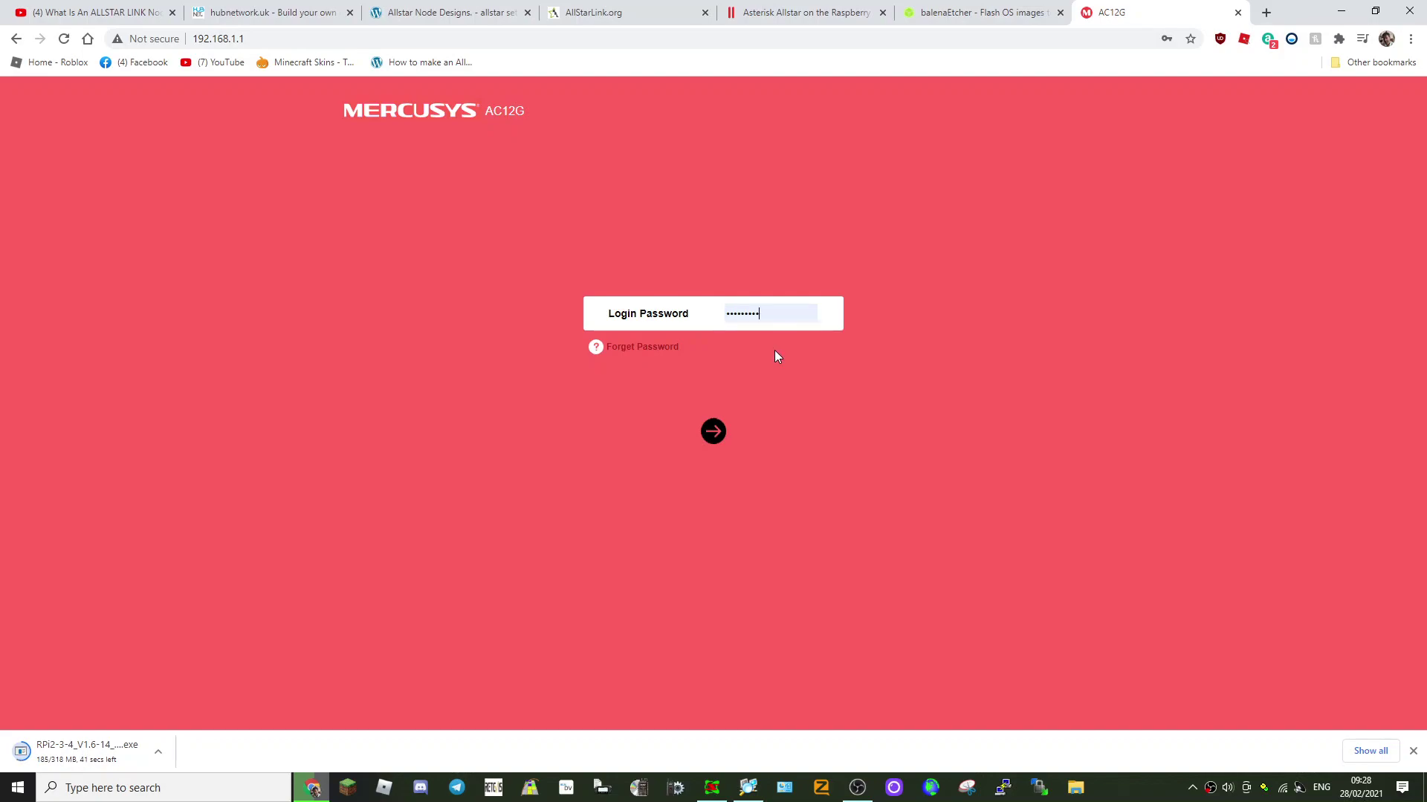
{"action": "left_click", "coordinate": [715, 437]}
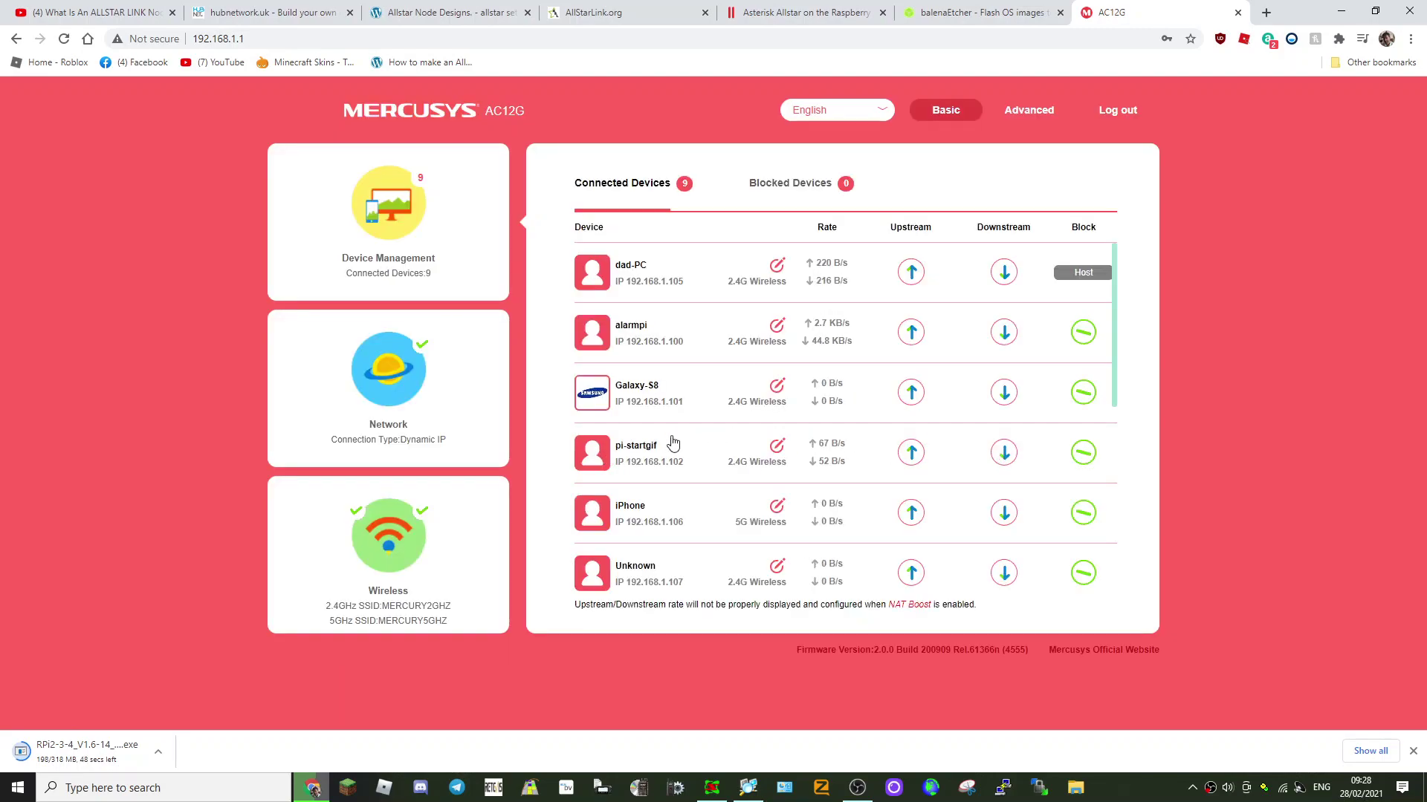
{"action": "scroll", "coordinate": [696, 421], "scroll_direction": "down", "scroll_amount": 2}
{"action": "scroll", "coordinate": [716, 454], "scroll_direction": "down", "scroll_amount": 1}
{"action": "scroll", "coordinate": [716, 457], "scroll_direction": "up", "scroll_amount": 3}
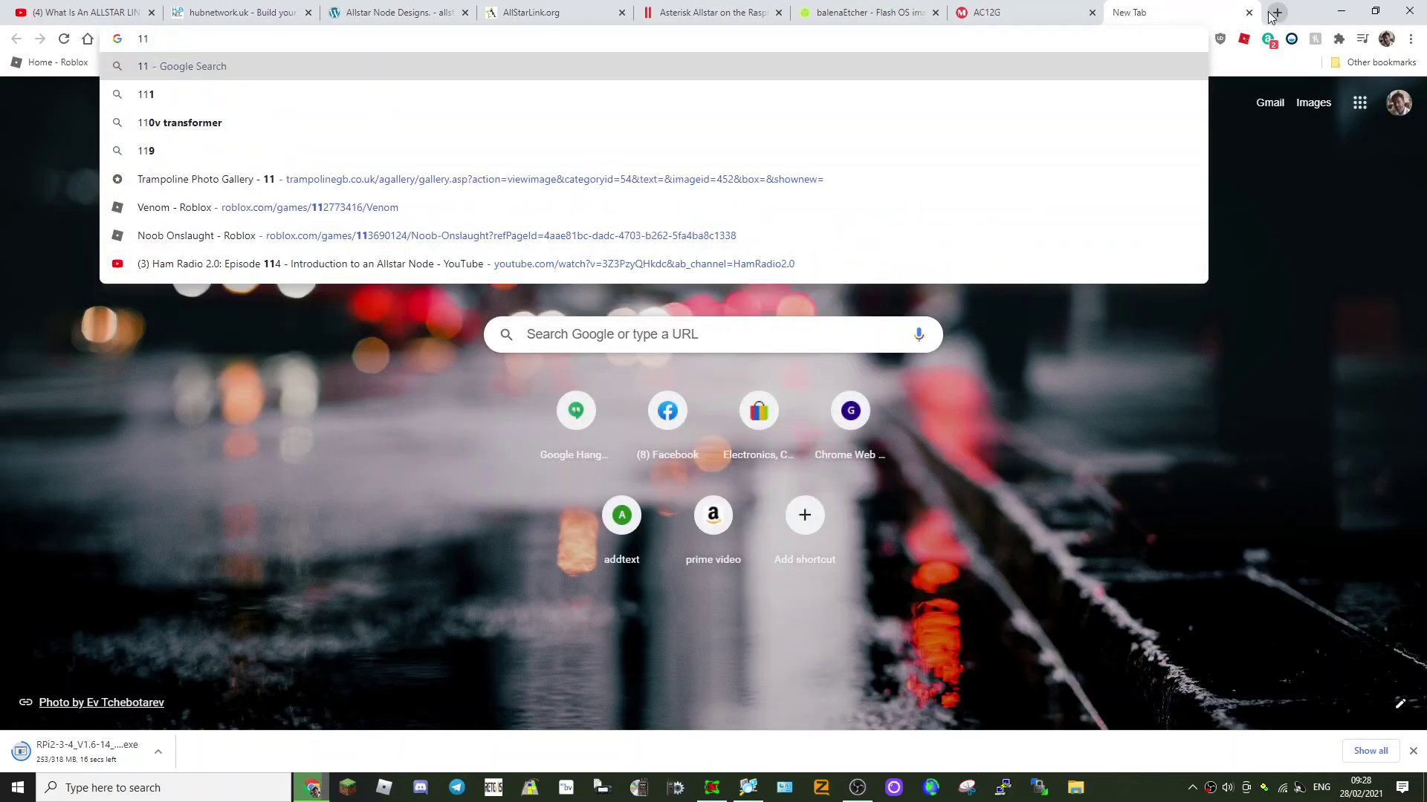
Open the node's web server at 192.168.1.100 in another new browser tab
{"action": "key", "text": "BackSpace"}
{"action": "type", "text": "92"}
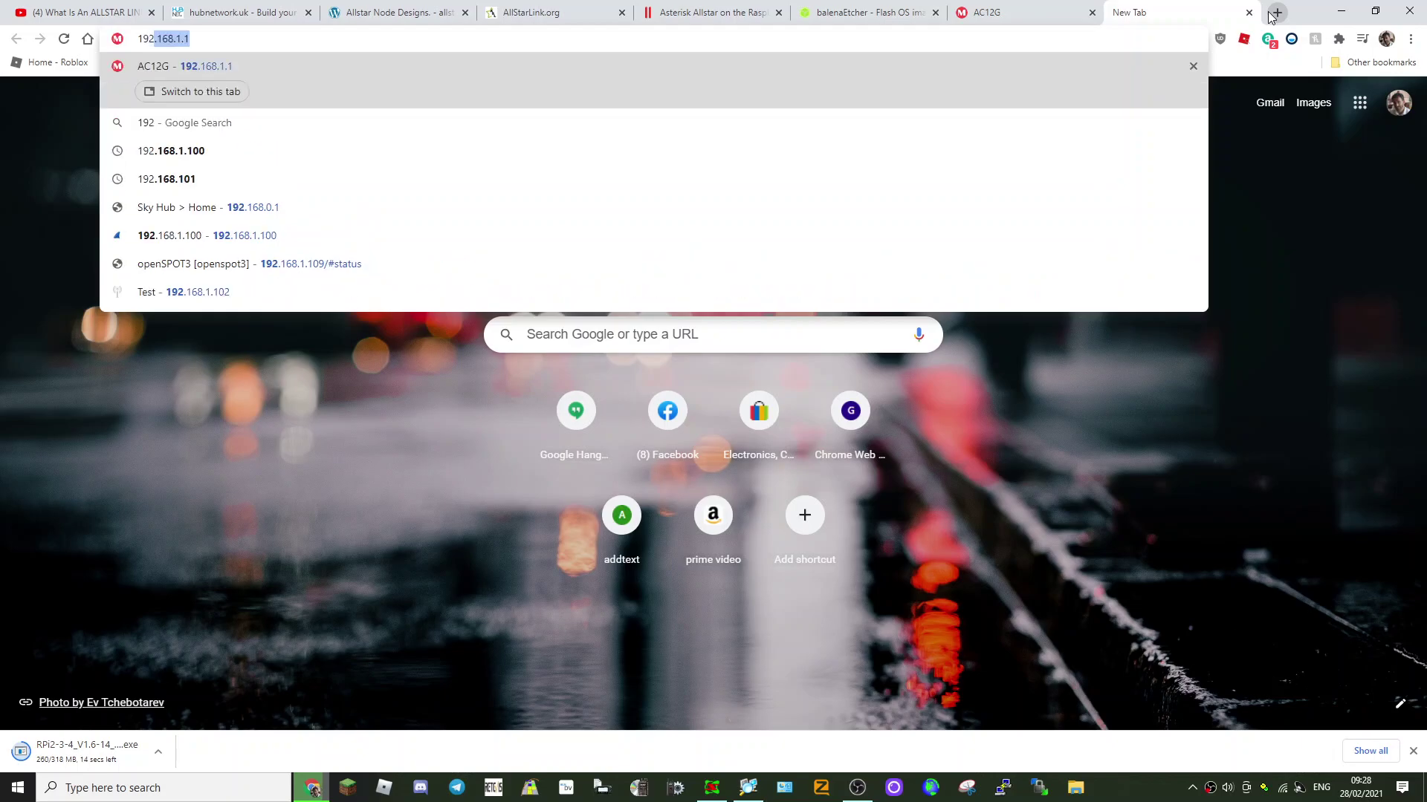
{"action": "type", "text": ".168"}
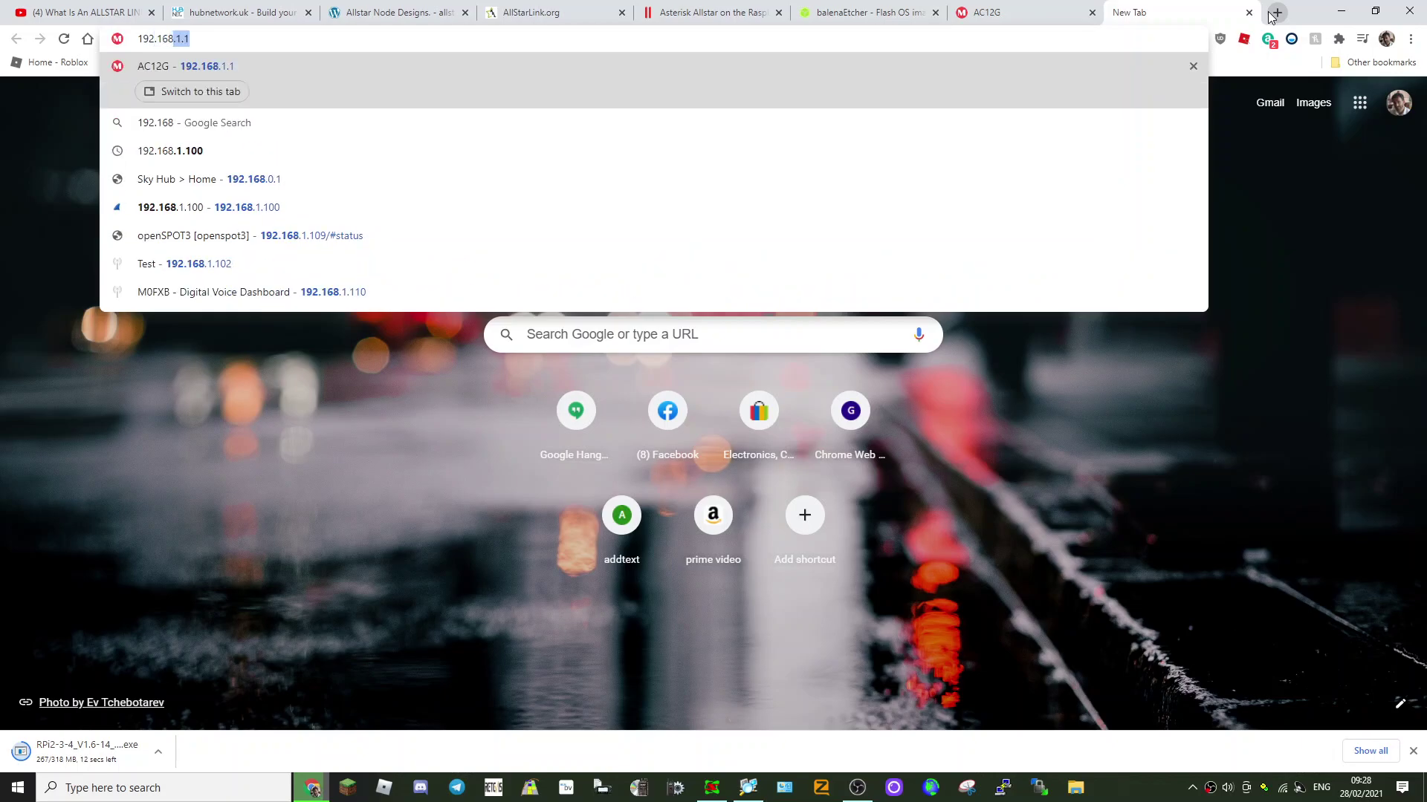
{"action": "type", "text": ".1.100"}
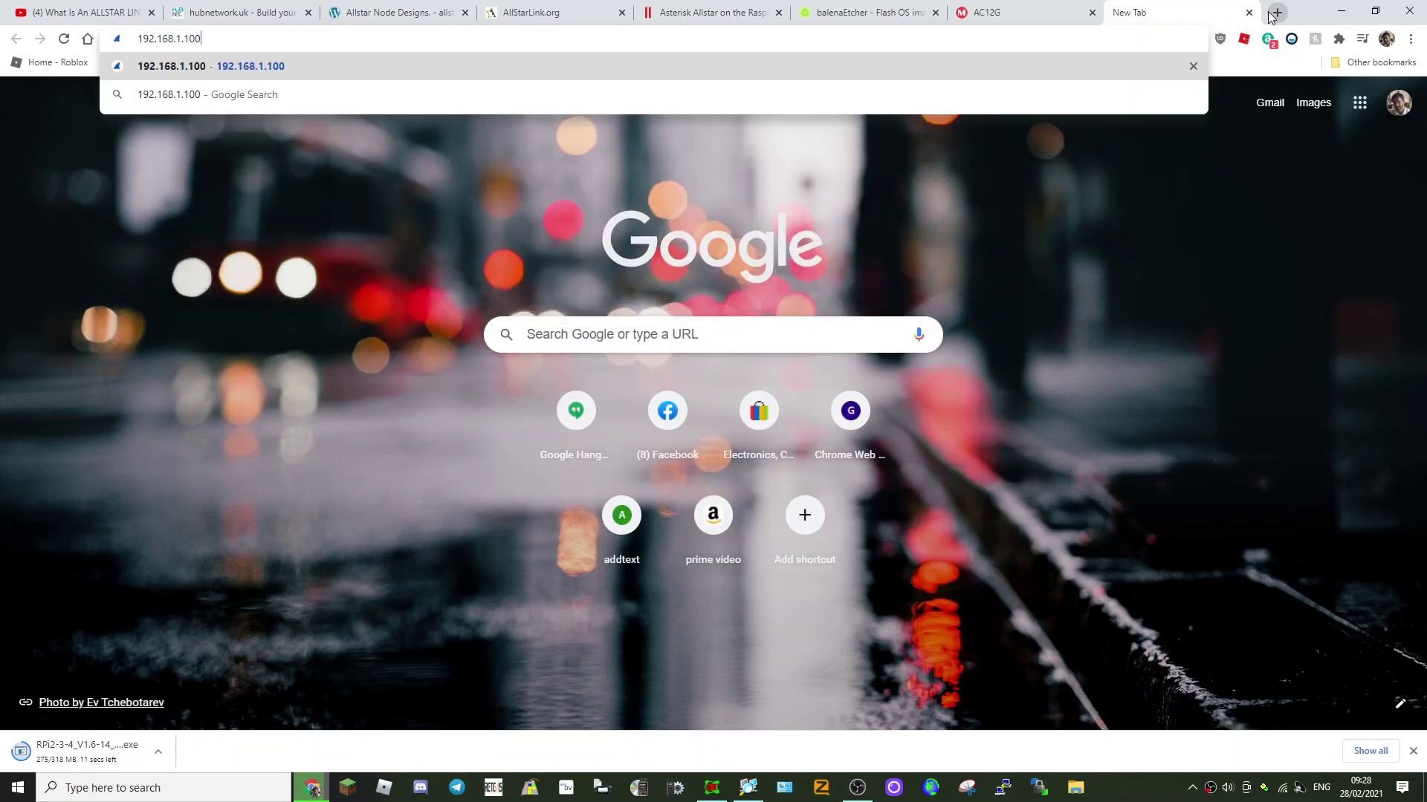
{"action": "key", "text": "Return"}
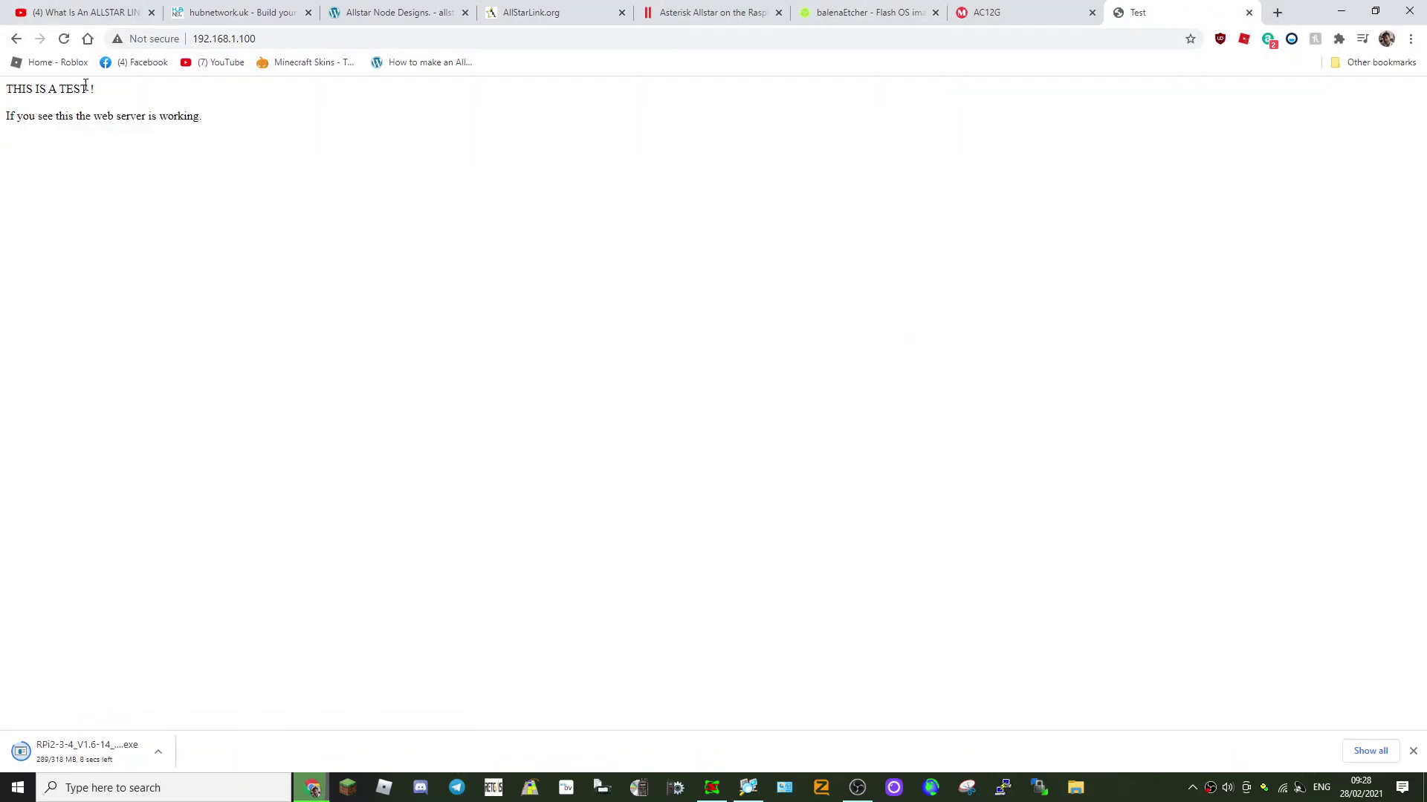
Extend the node's address to 192.168.1.100/supermon/ and load the Supermon page
{"action": "left_click", "coordinate": [264, 40]}
{"action": "left_click", "coordinate": [264, 40]}
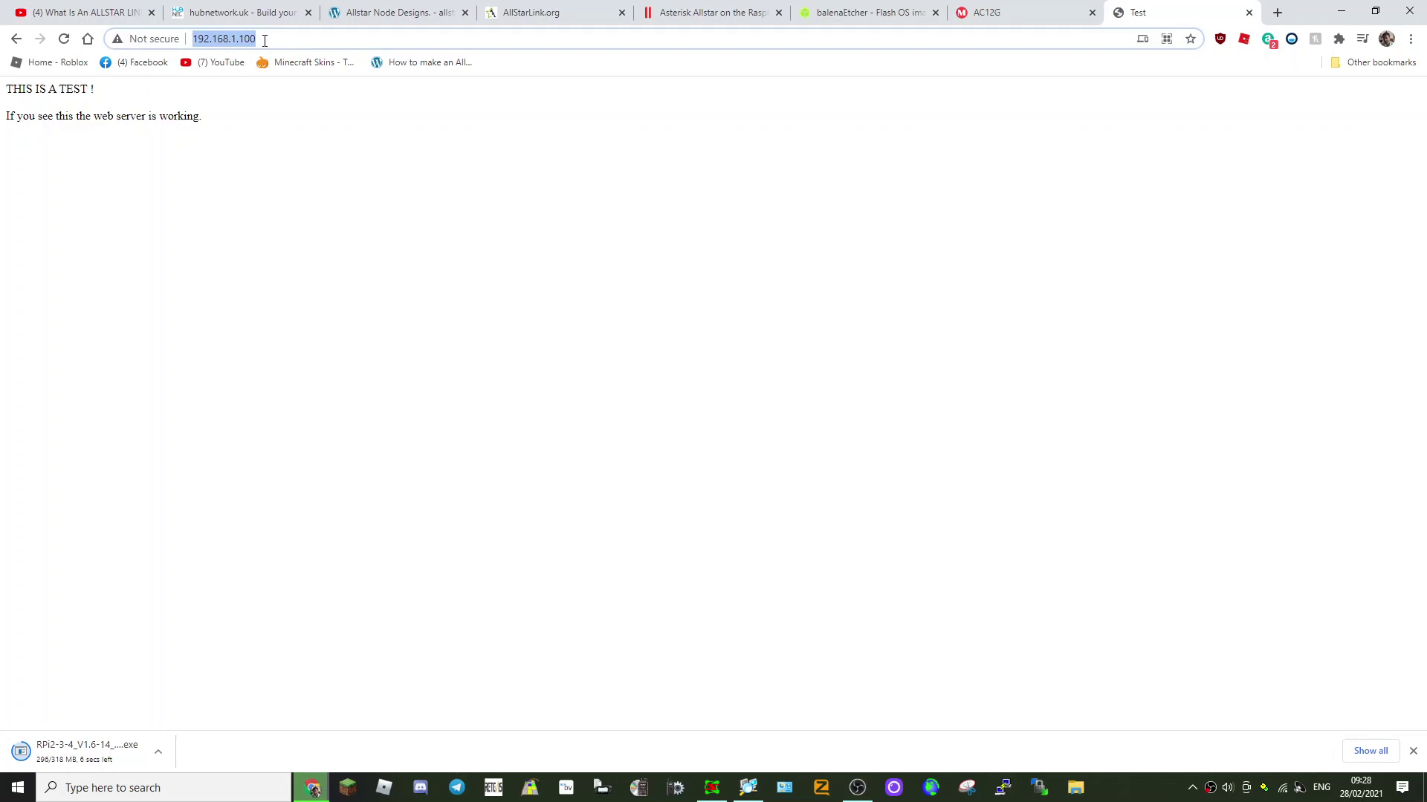
{"action": "left_click", "coordinate": [265, 40]}
{"action": "type", "text": "/supermon/"}
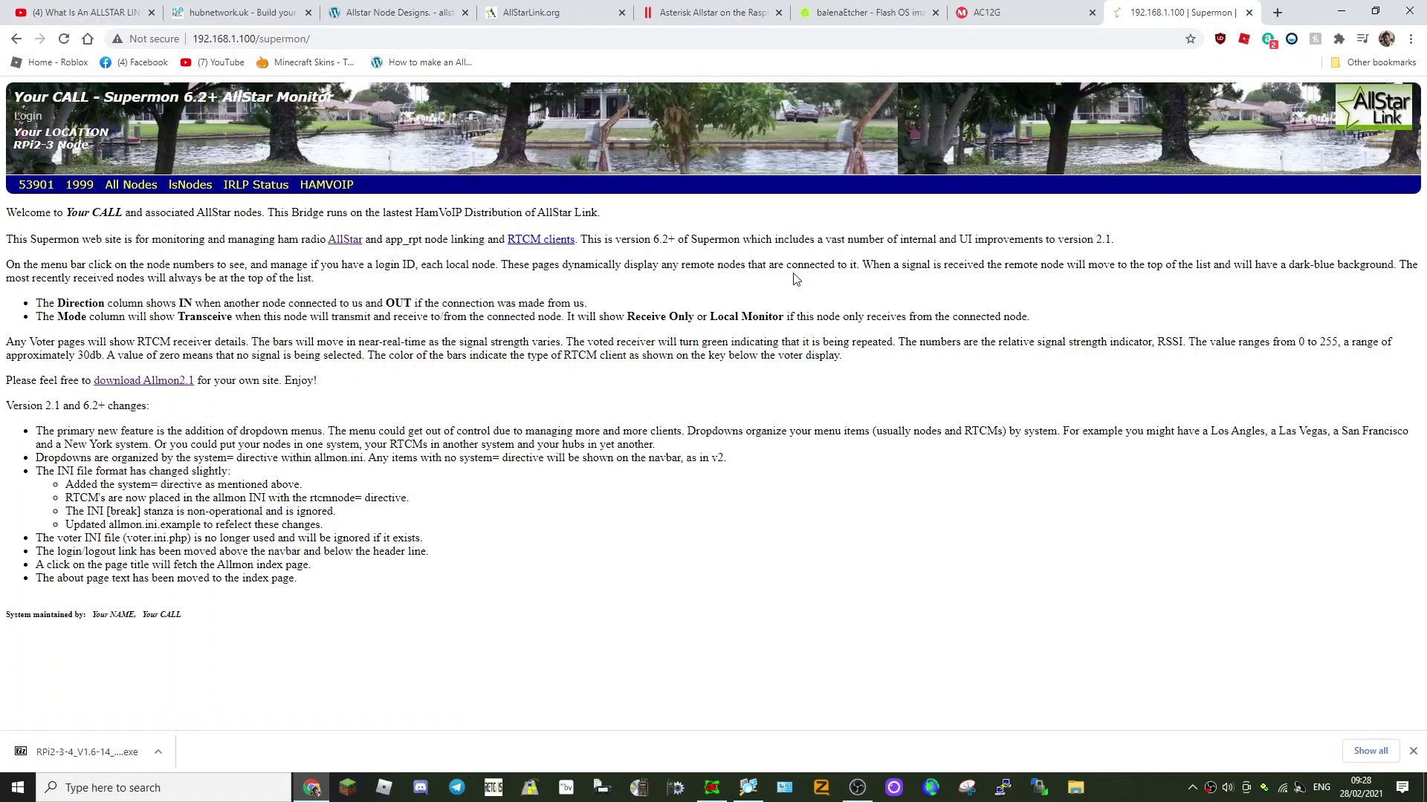
Log in to the Supermon manager as admin with the account password, and save the credentials in the browser
{"action": "left_click", "coordinate": [28, 118]}
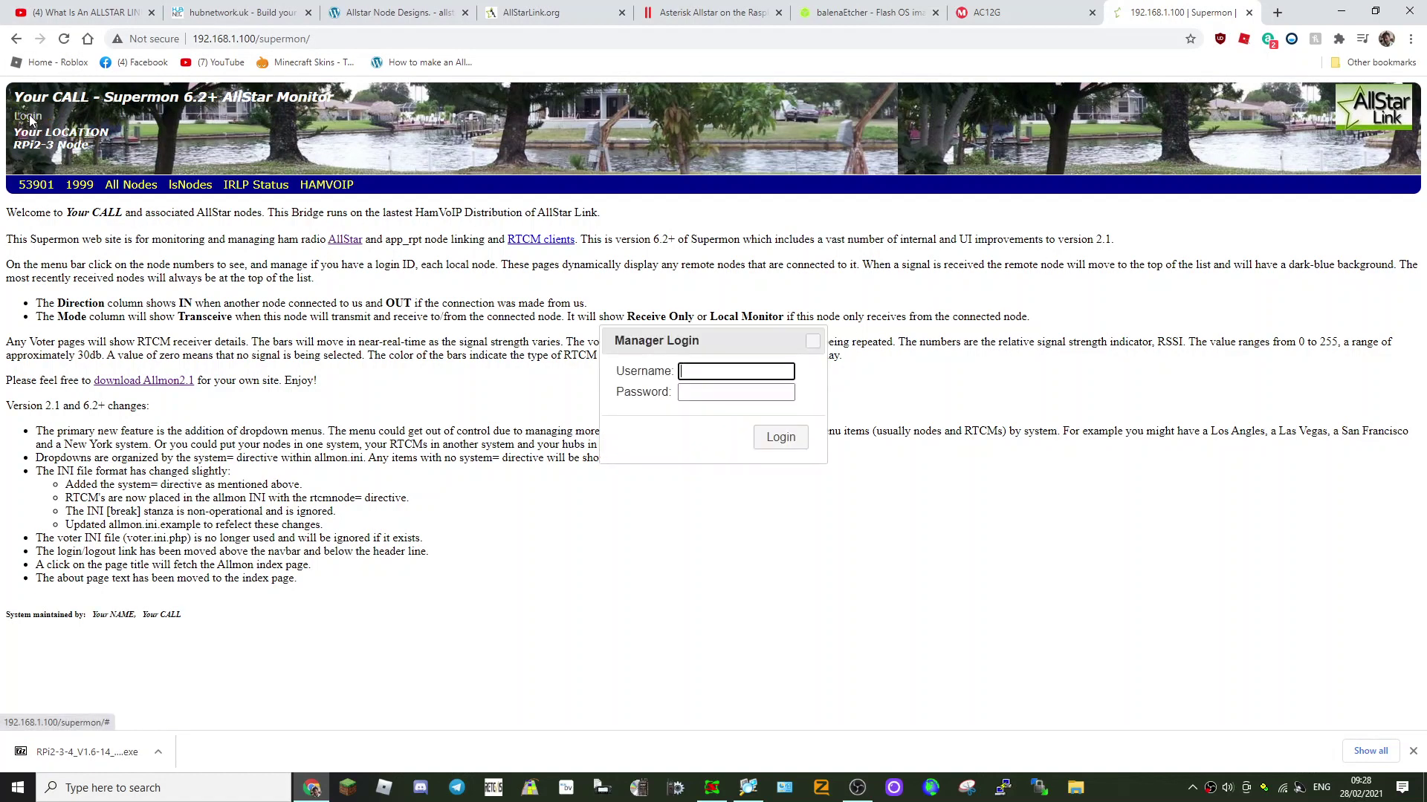
{"action": "left_click", "coordinate": [704, 372]}
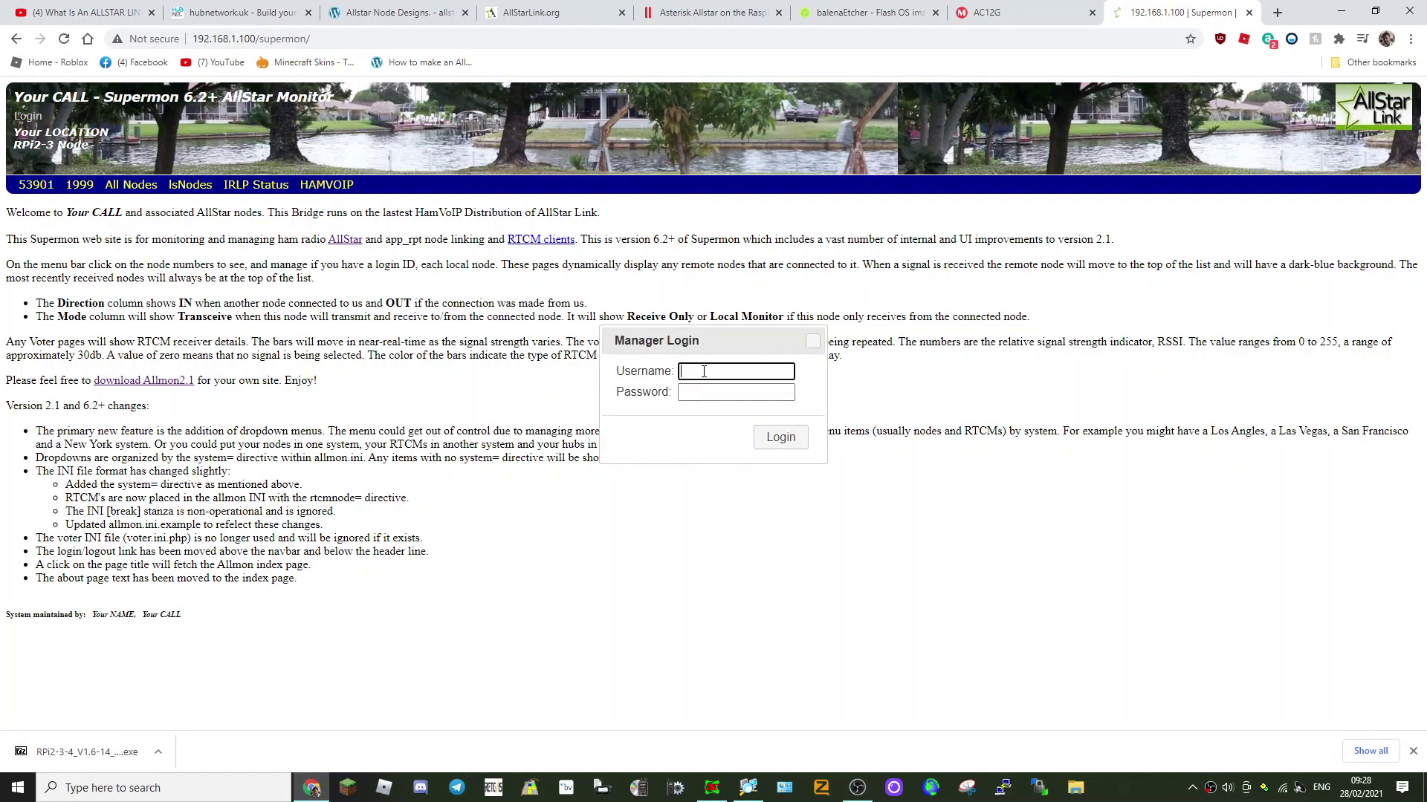
{"action": "type", "text": "a"}
{"action": "type", "text": "s"}
{"action": "type", "text": "d"}
{"action": "type", "text": "min"}
{"action": "left_click", "coordinate": [712, 394]}
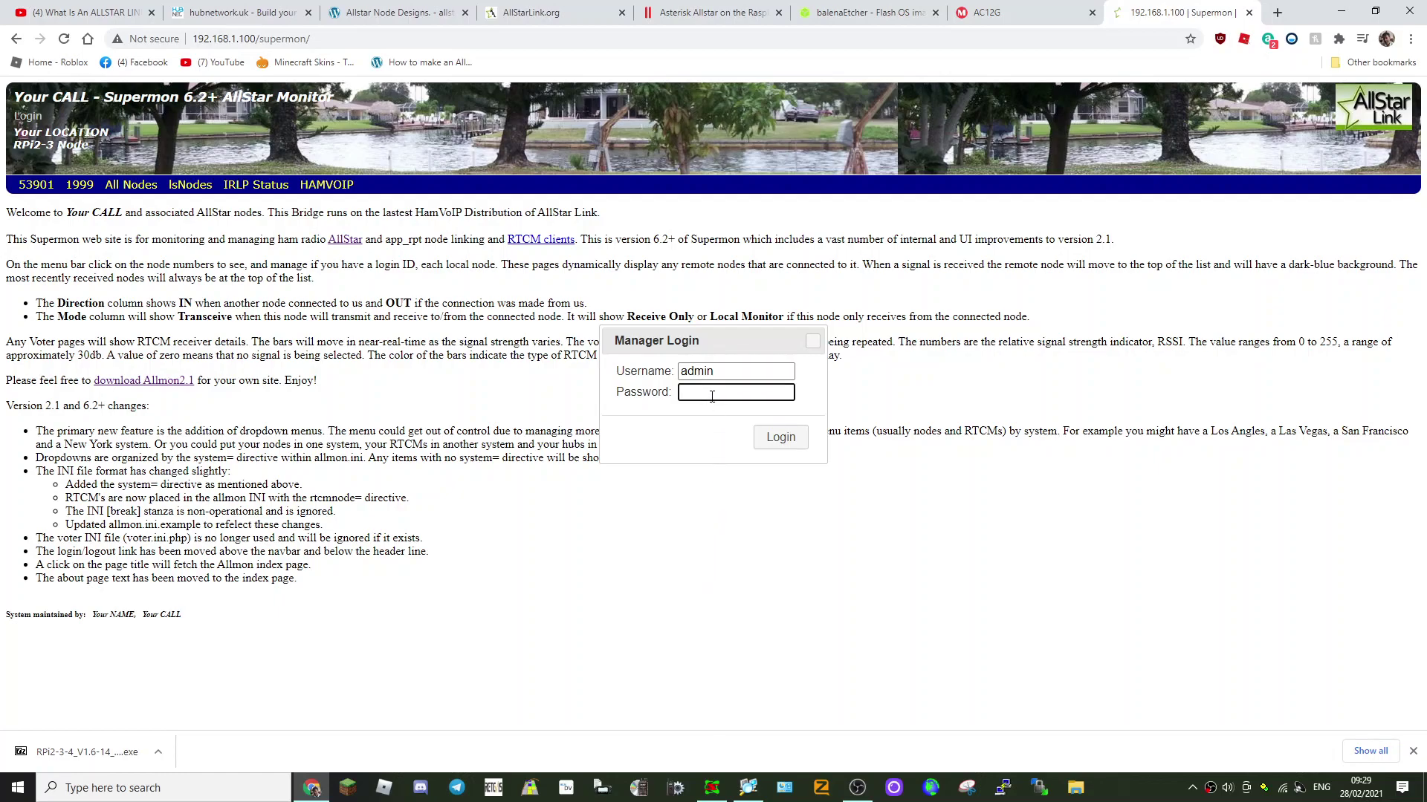
{"action": "type", "text": "•••••••••"}
{"action": "key", "text": "Return"}
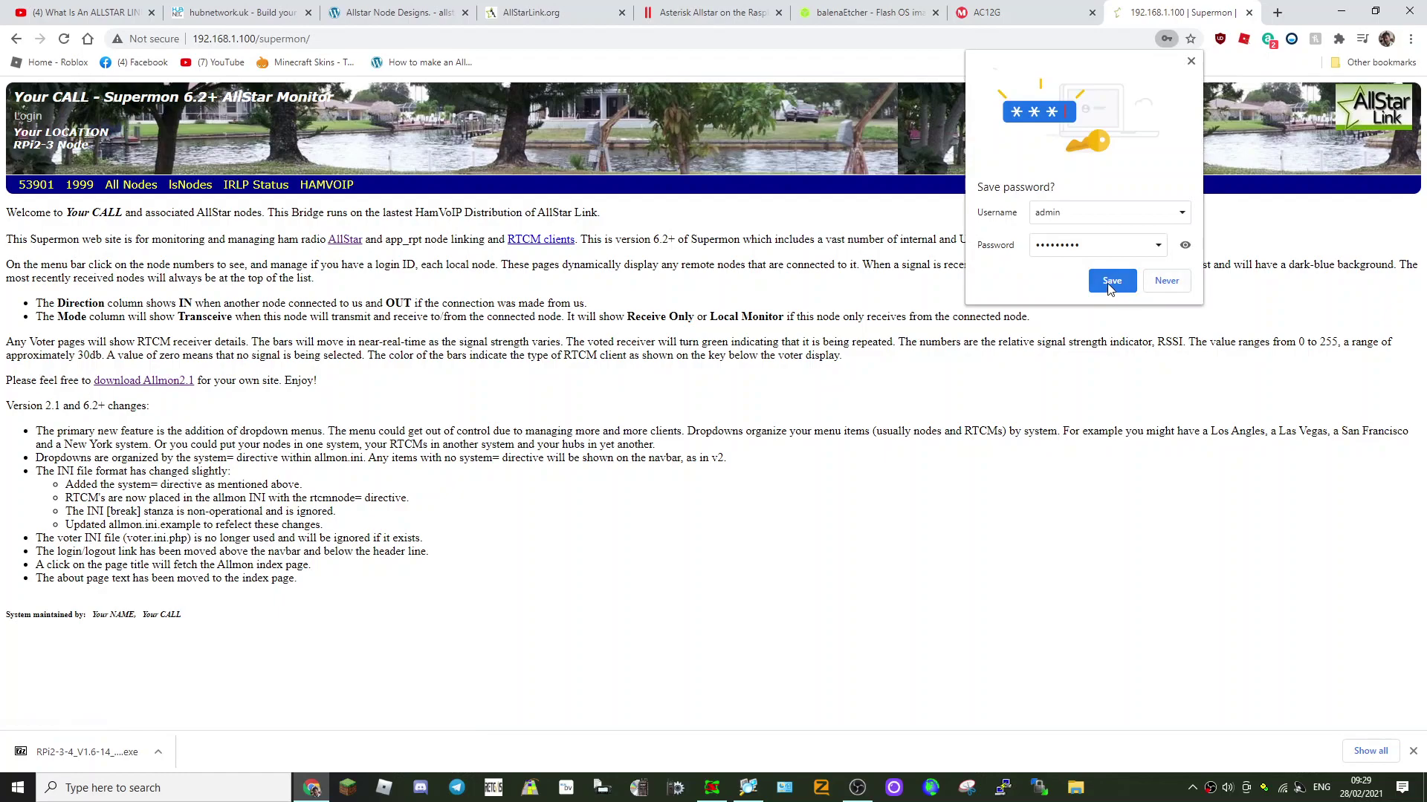
{"action": "left_click", "coordinate": [1112, 281]}
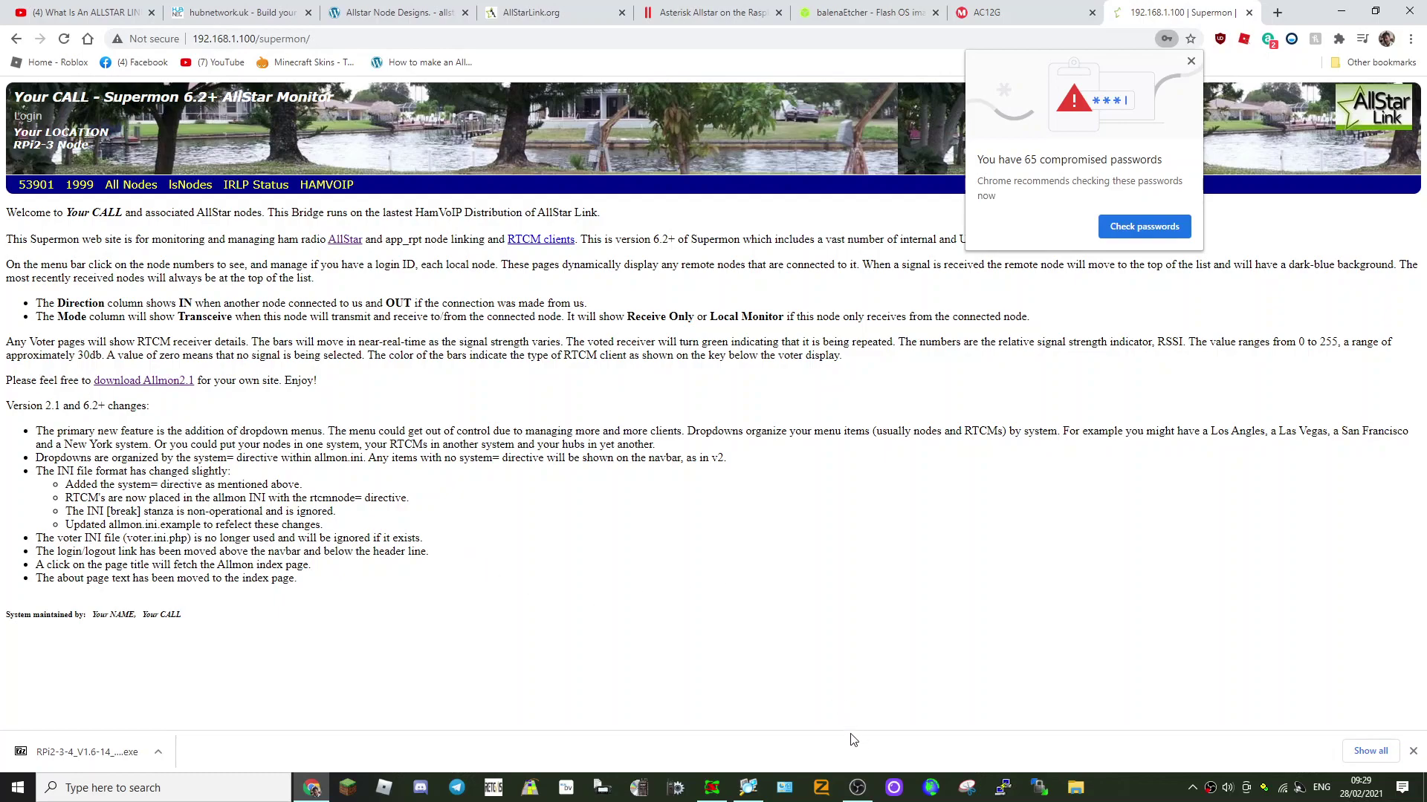
Open an SSH session in PuTTY to 192.168.1.100 on port 222 and accept the server's host key
{"action": "left_click", "coordinate": [1012, 794]}
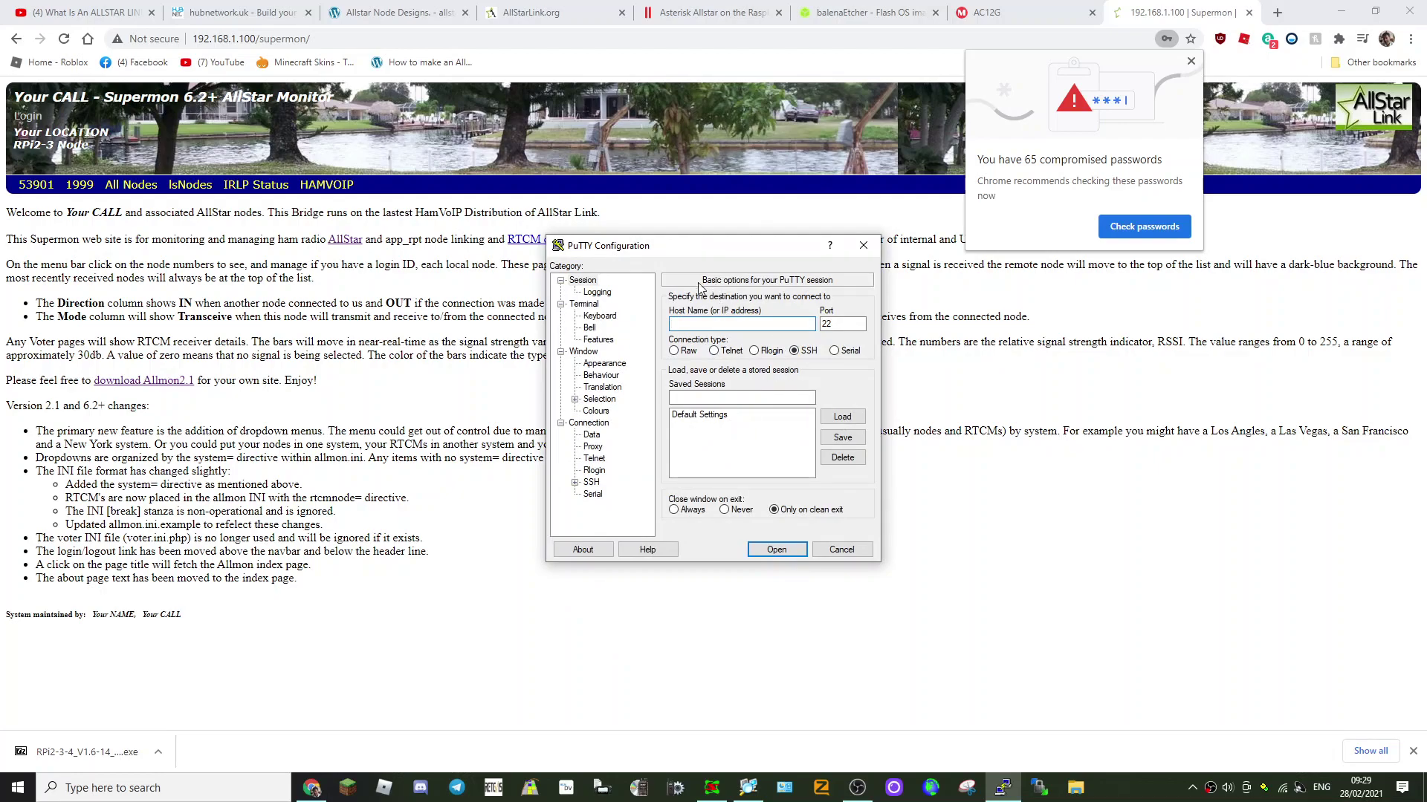
{"action": "left_click", "coordinate": [837, 324]}
{"action": "type", "text": "2"}
{"action": "left_click", "coordinate": [712, 324]}
{"action": "type", "text": "192"}
{"action": "left_click", "coordinate": [776, 549]}
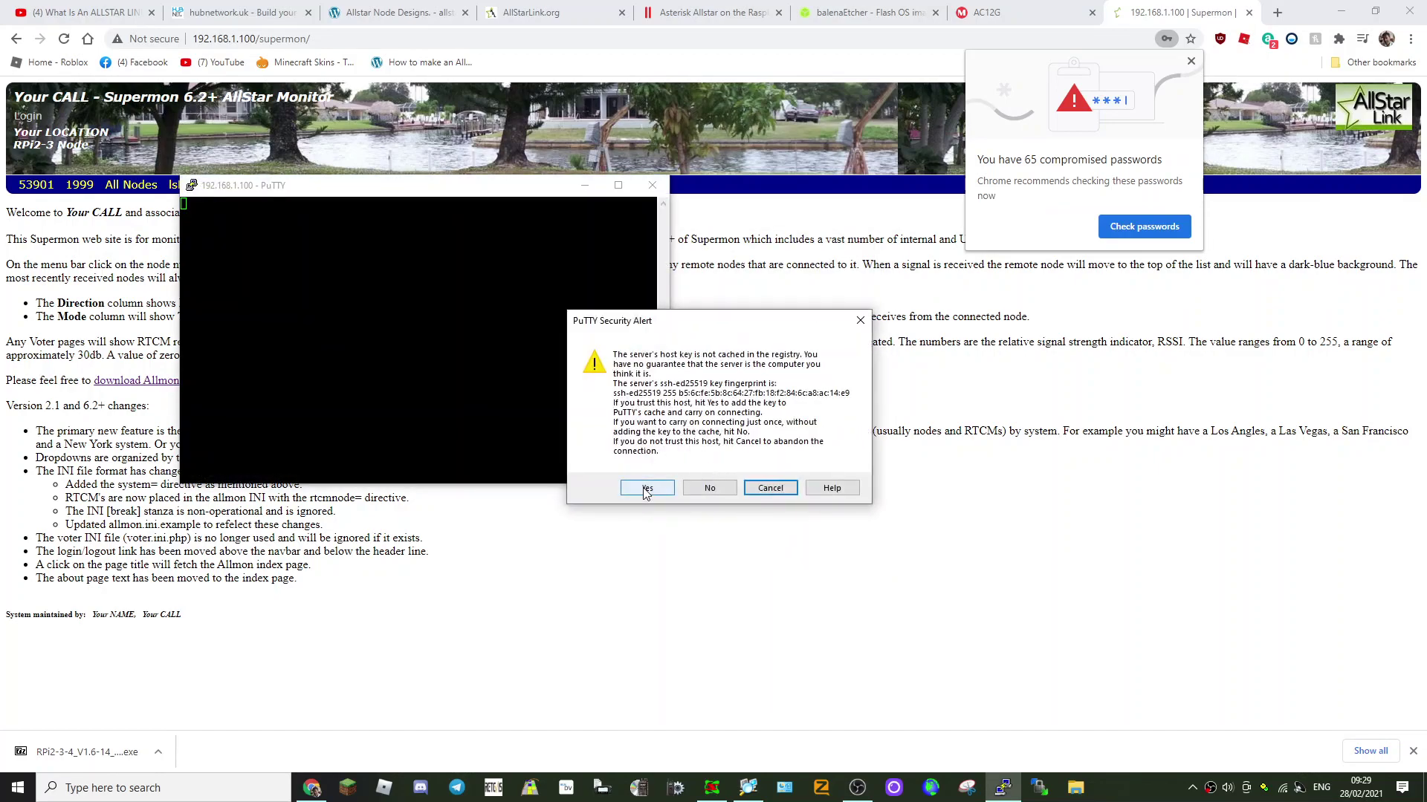
{"action": "left_click", "coordinate": [646, 489]}
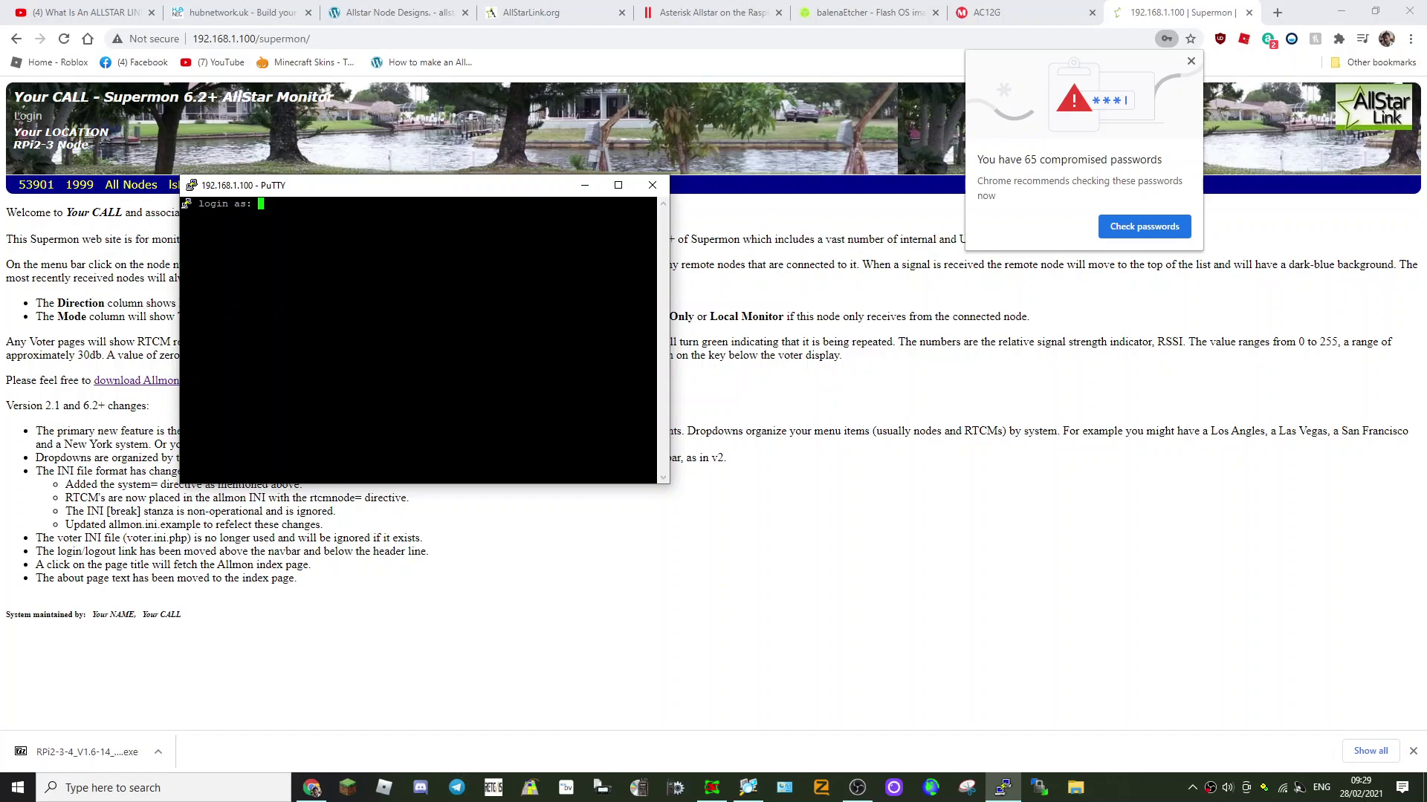
Log in to the node as root with the account password and move the terminal window with the admin menu nearer the screen's centre
{"action": "type", "text": "root"}
{"action": "key", "text": "Return"}
{"action": "key", "text": "Return"}
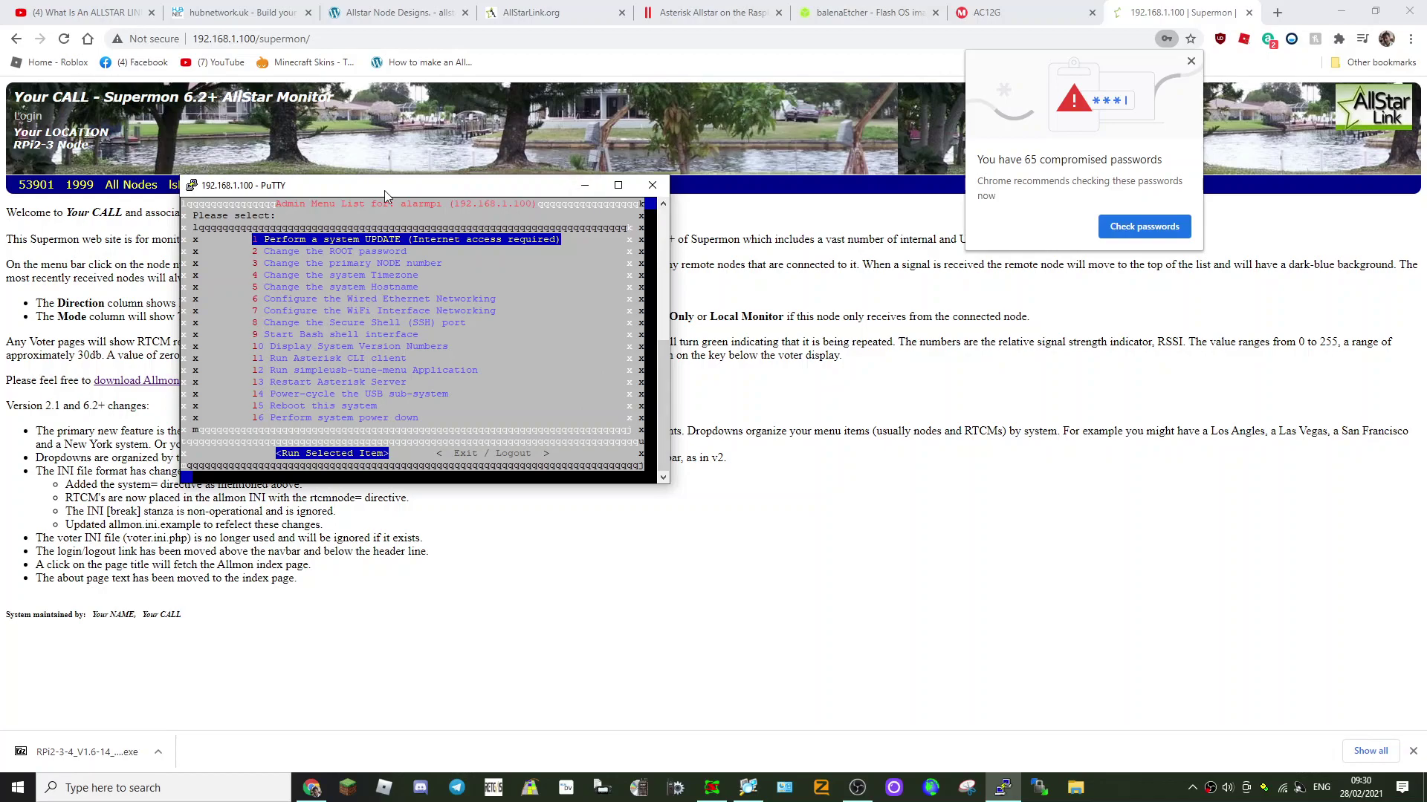
{"action": "left_click_drag", "start_coordinate": [385, 190], "coordinate": [700, 376]}
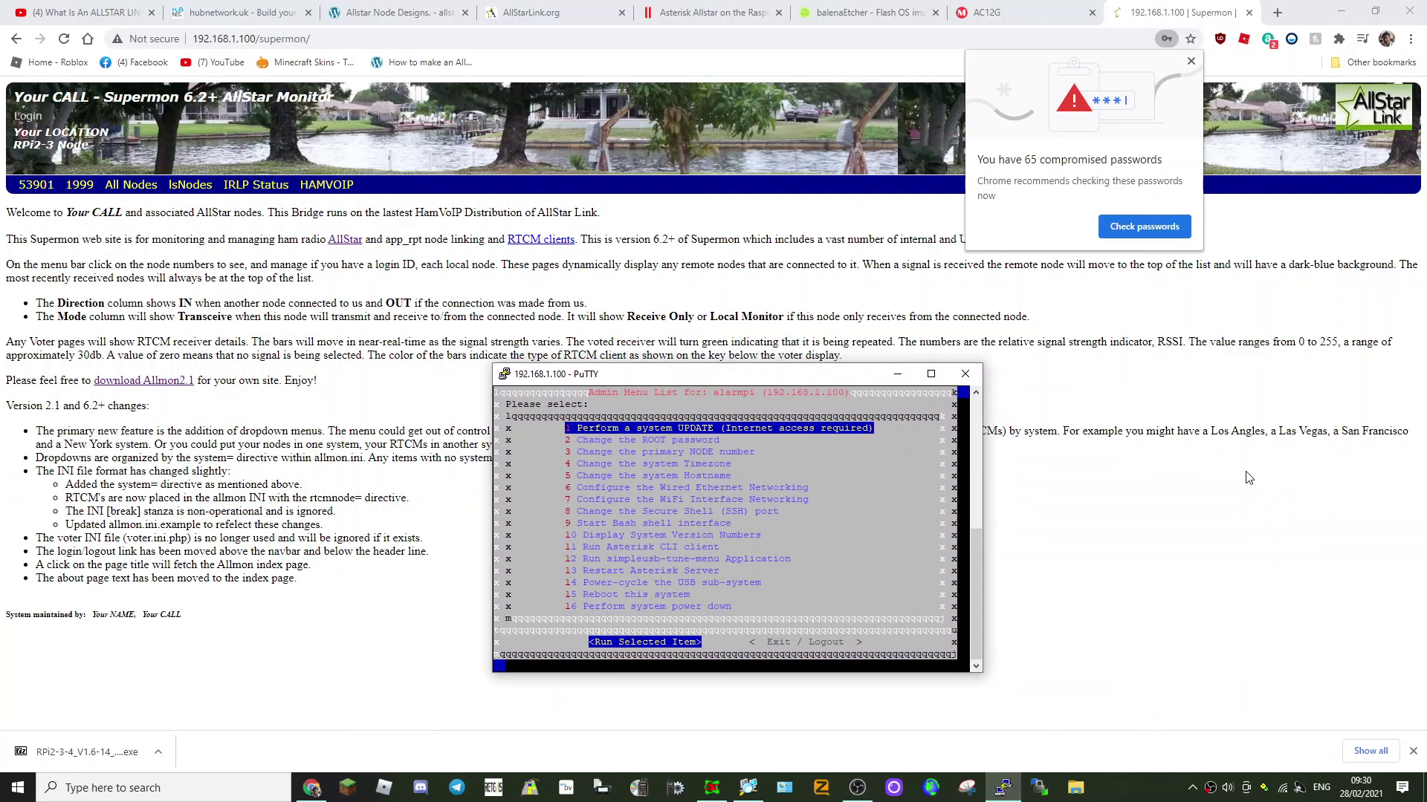
Switch back to the browser and revisit the balenaEtcher page and the ALLSTAR LINK node video
{"action": "left_click", "coordinate": [1078, 513]}
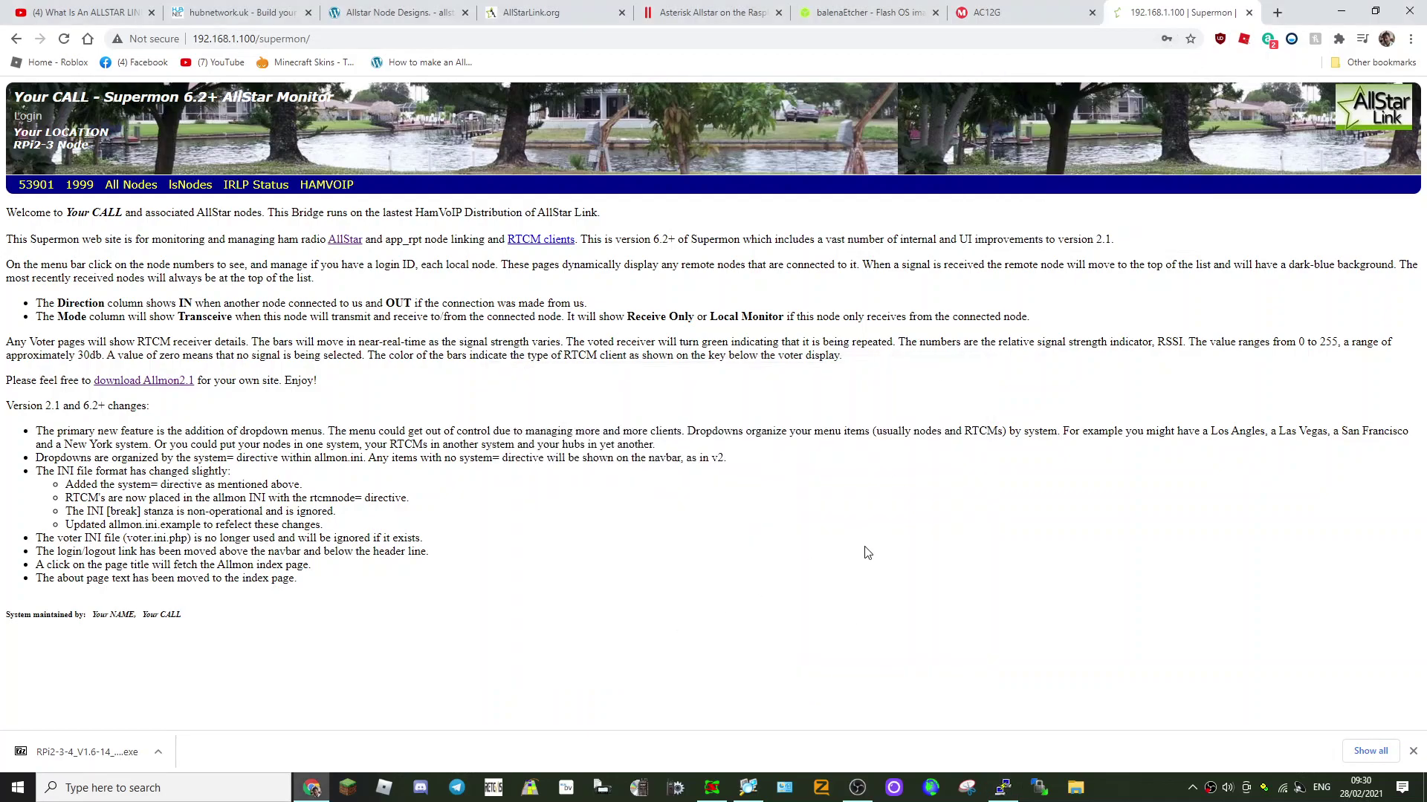
{"action": "left_click", "coordinate": [862, 18]}
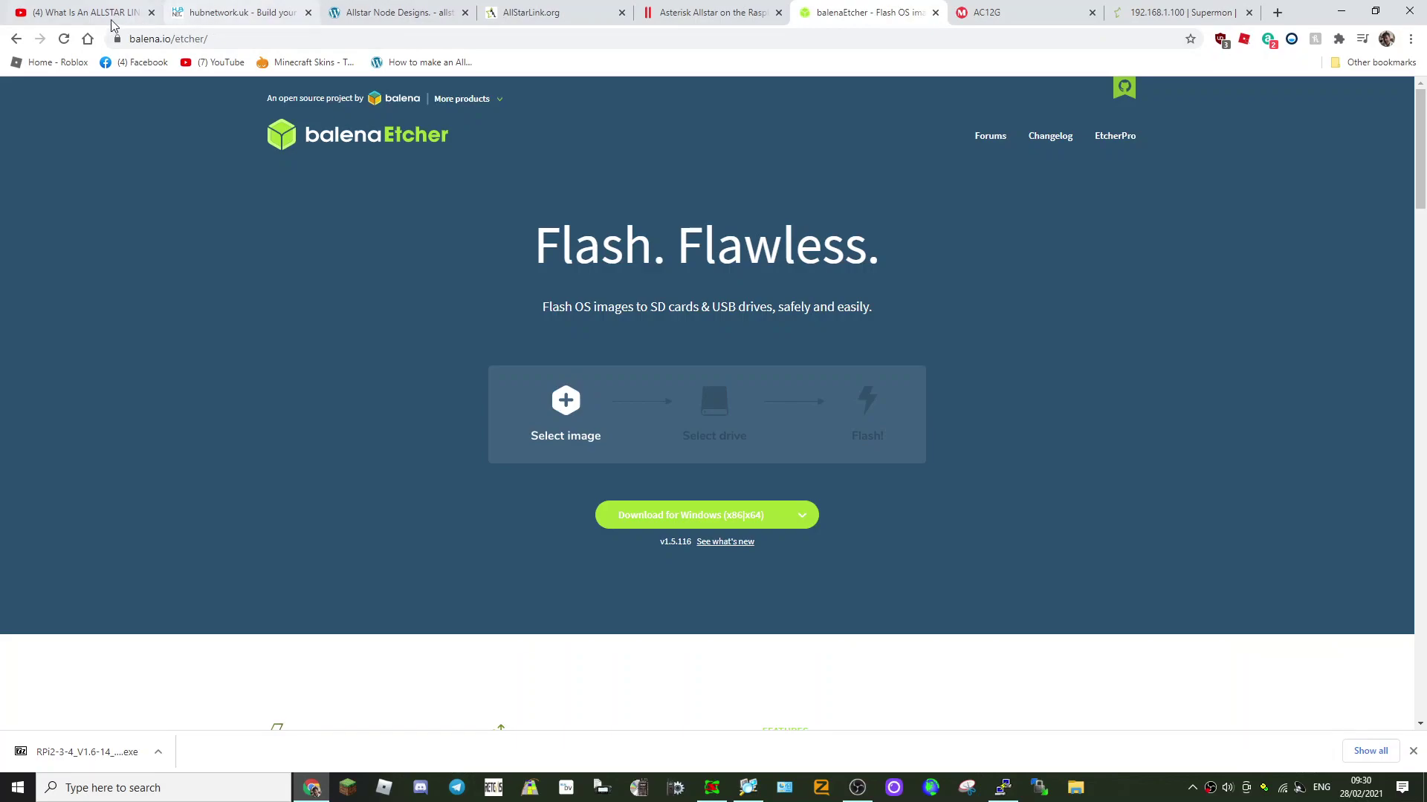
{"action": "left_click", "coordinate": [79, 16]}
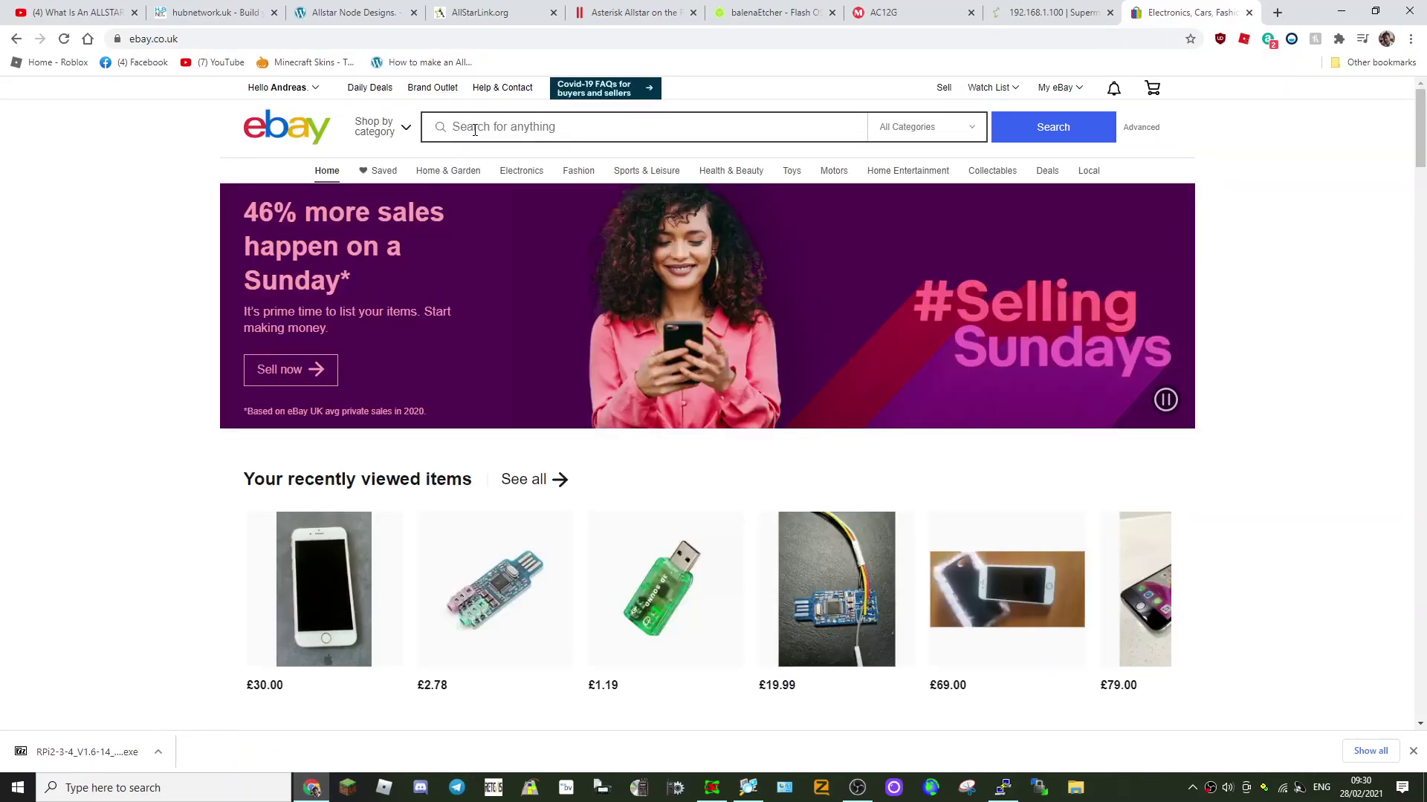
Search eBay for "allstar node" and open the "Allstar Node Ready to use" listing
{"action": "left_click", "coordinate": [475, 129]}
{"action": "type", "text": "all"}
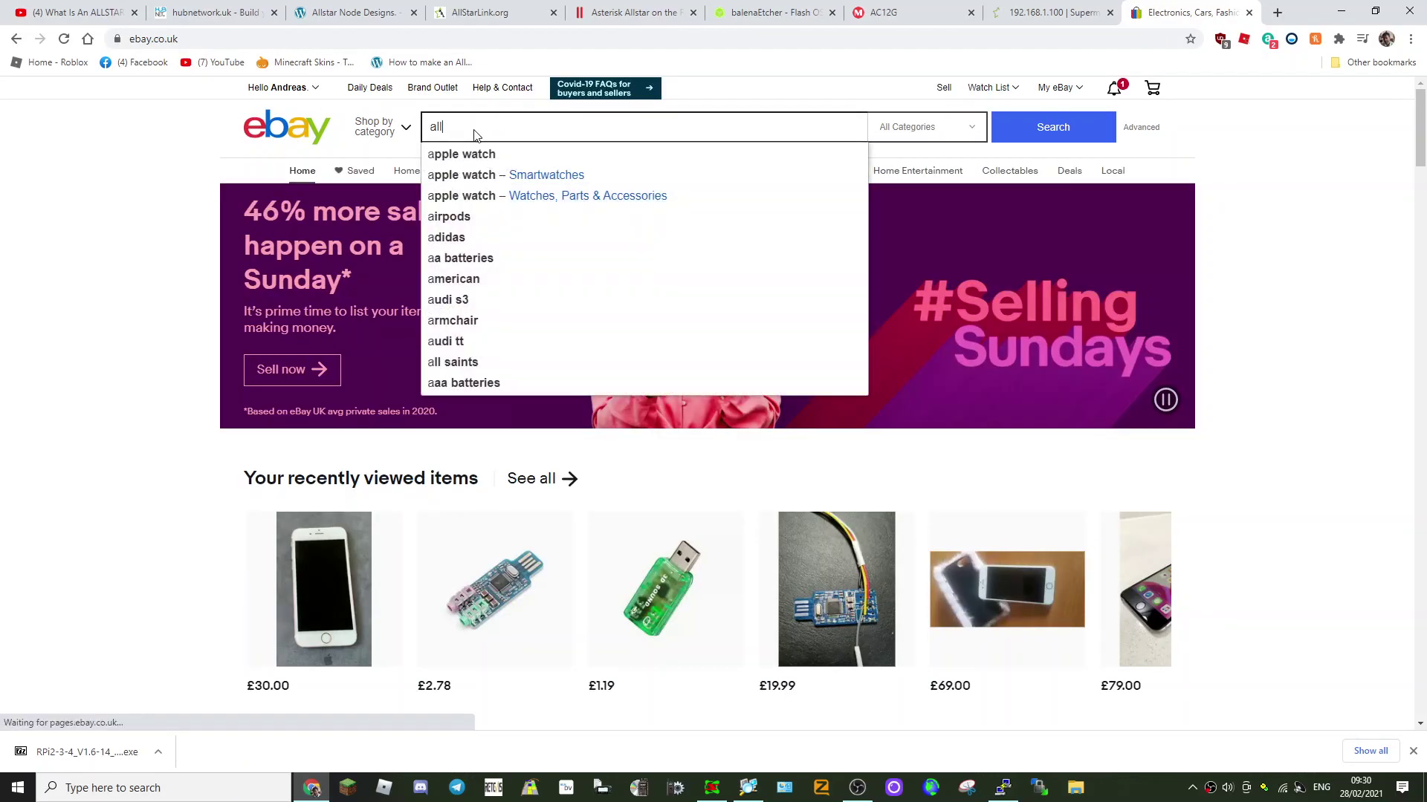
{"action": "type", "text": "star nod"}
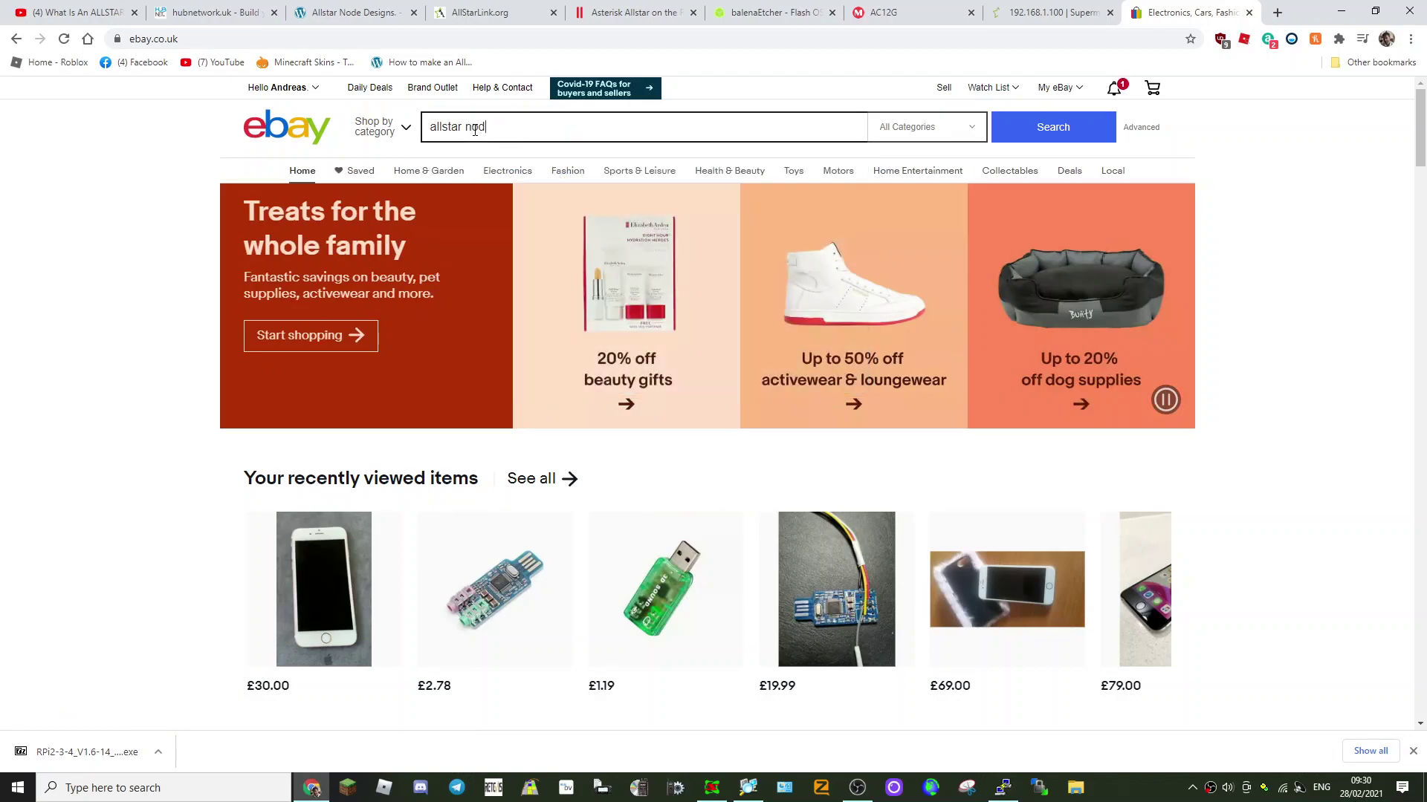
{"action": "type", "text": "e"}
{"action": "key", "text": "Return"}
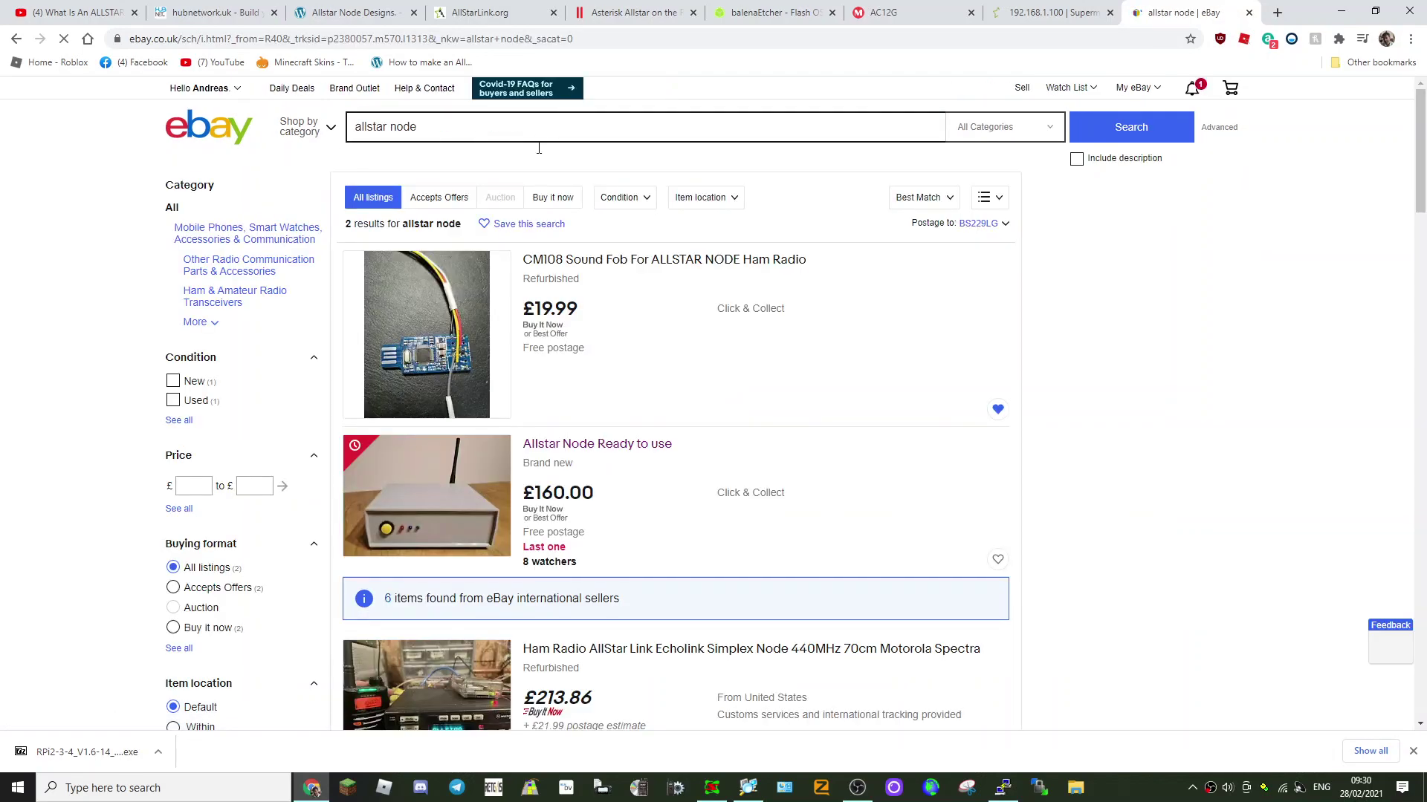
{"action": "left_click", "coordinate": [602, 445]}
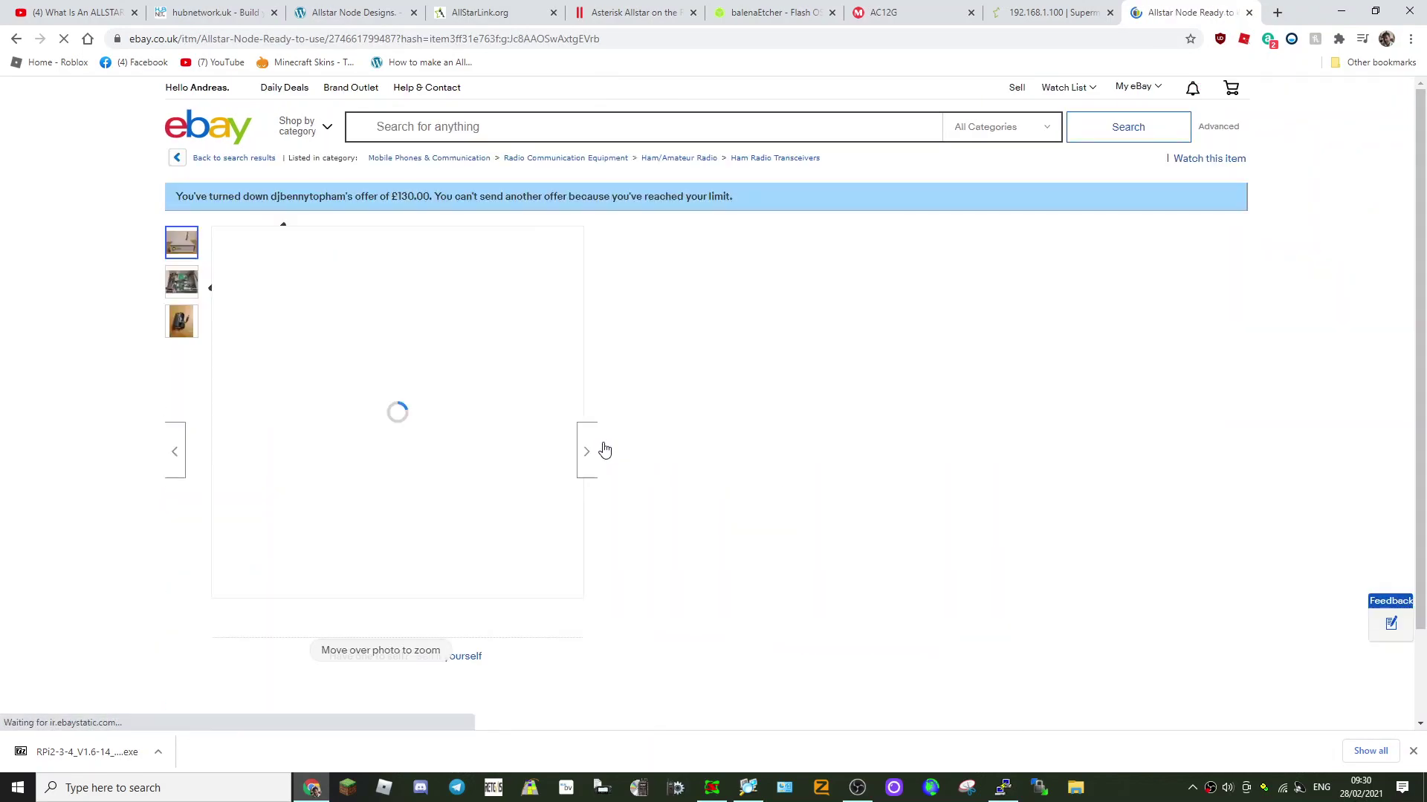
Open YouTube in a new browser tab and search it for "allstar node"
{"action": "left_click", "coordinate": [1277, 13]}
{"action": "left_click", "coordinate": [193, 66]}
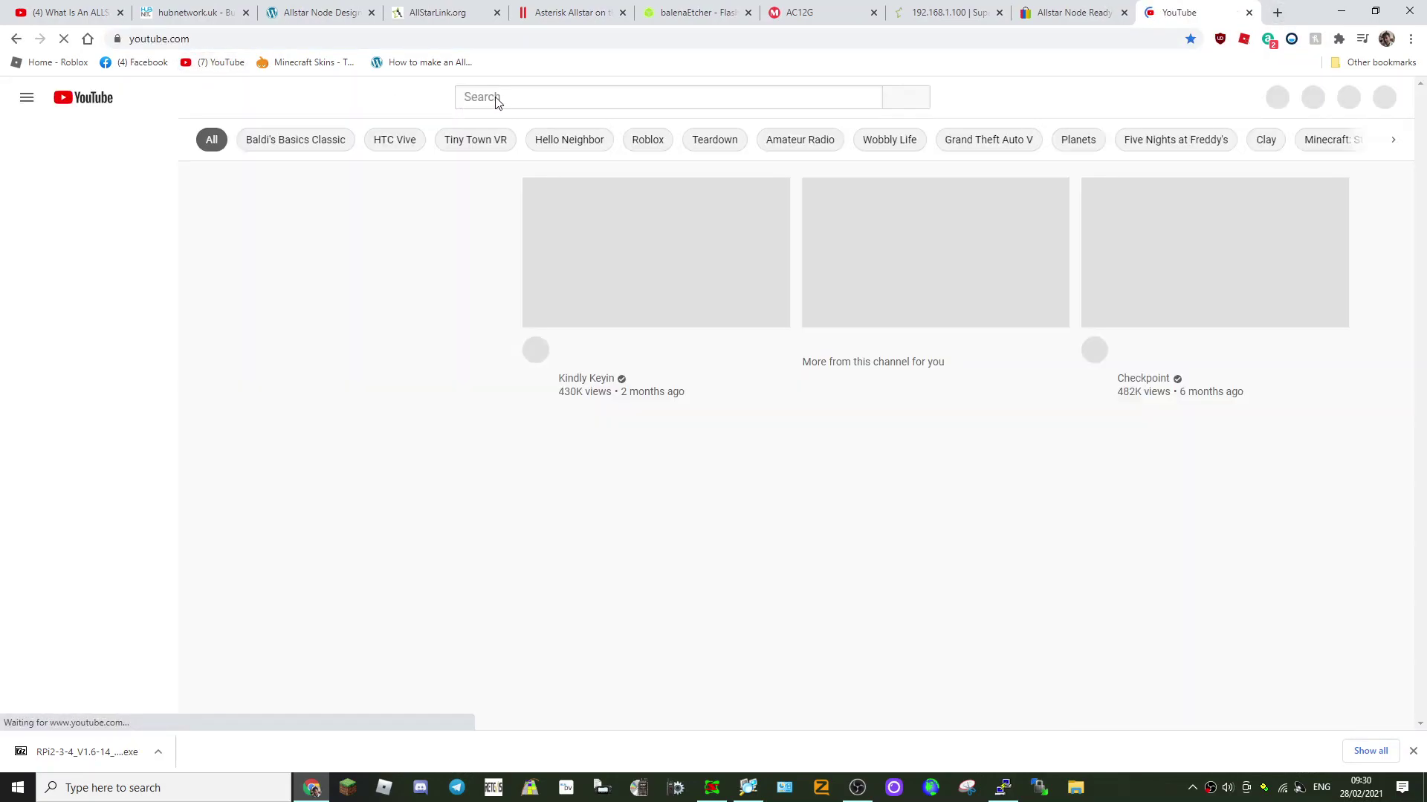
{"action": "left_click", "coordinate": [504, 96]}
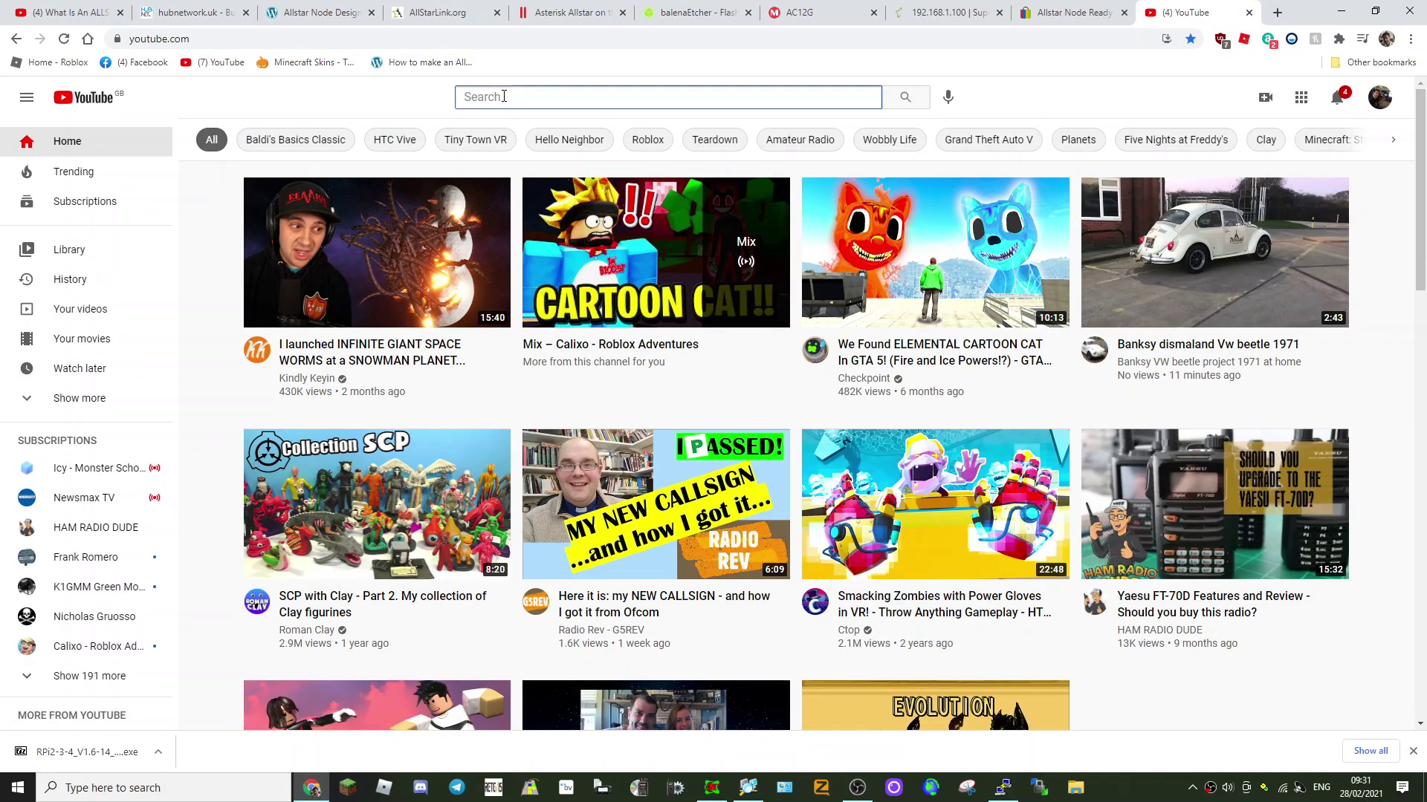
{"action": "type", "text": "allstar "}
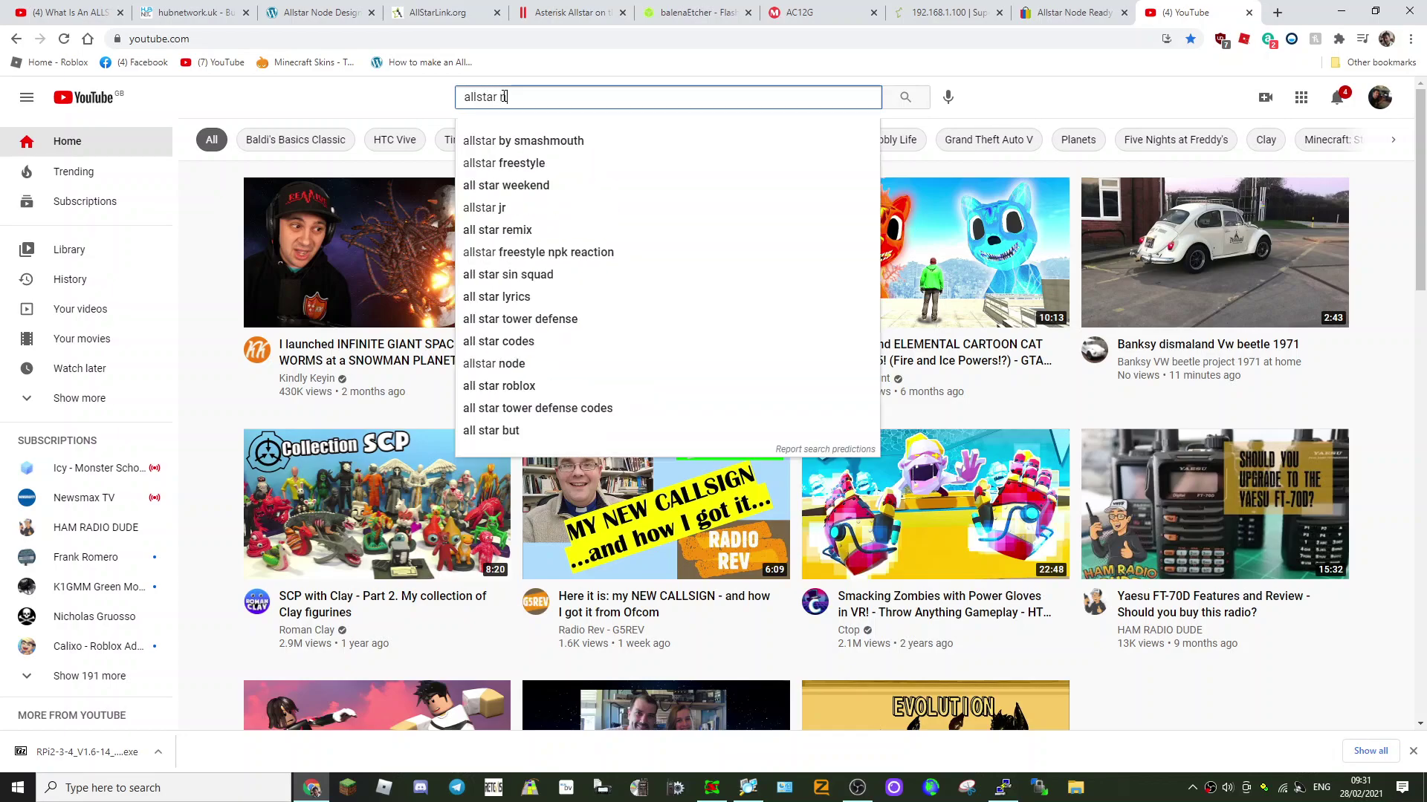
{"action": "type", "text": "node"}
{"action": "key", "text": "Return"}
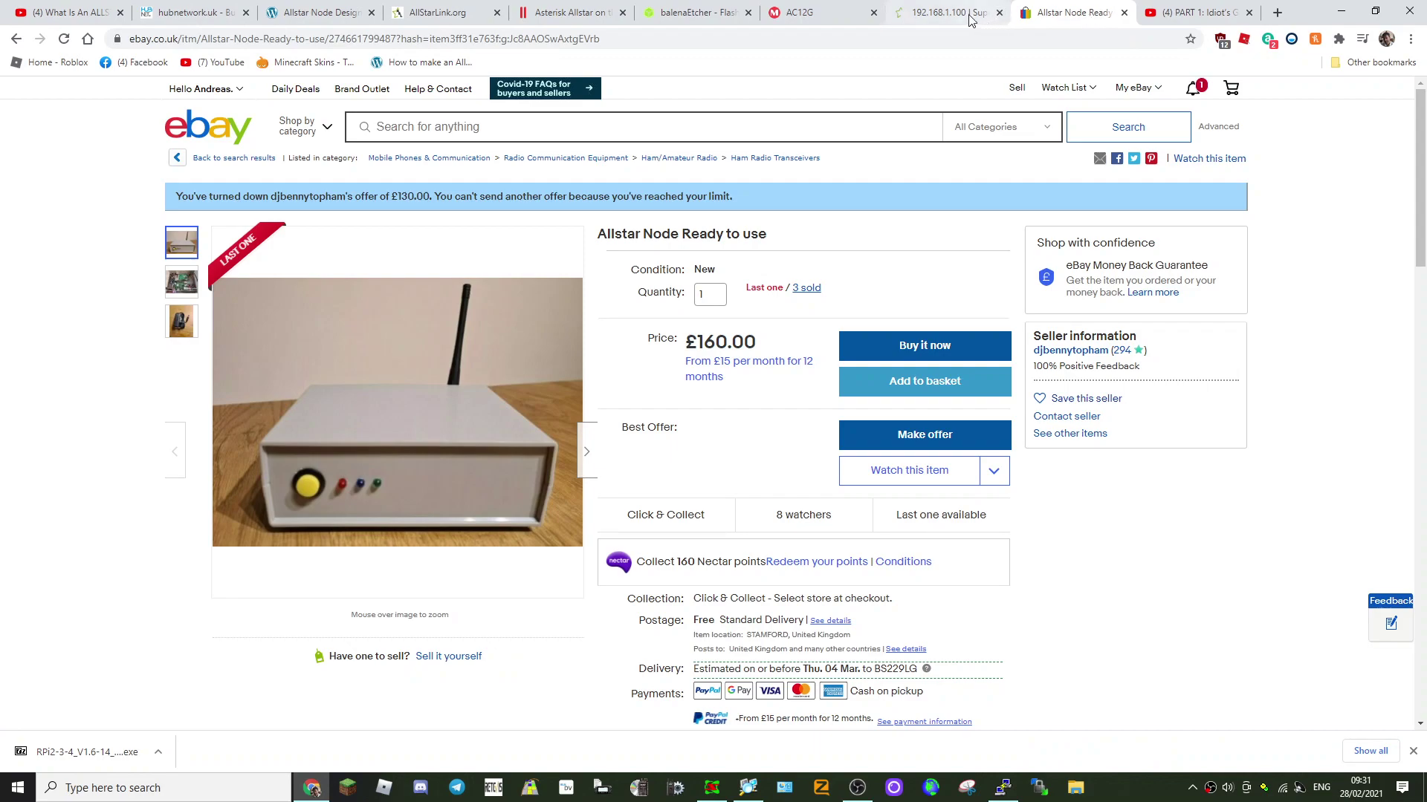
Revisit the Supermon, AC12G router, balenaEtcher, Asterisk Allstar and AllStarLink.org pages, and look over the Allstar Node Designs page
{"action": "left_click", "coordinate": [942, 18]}
{"action": "left_click", "coordinate": [804, 20]}
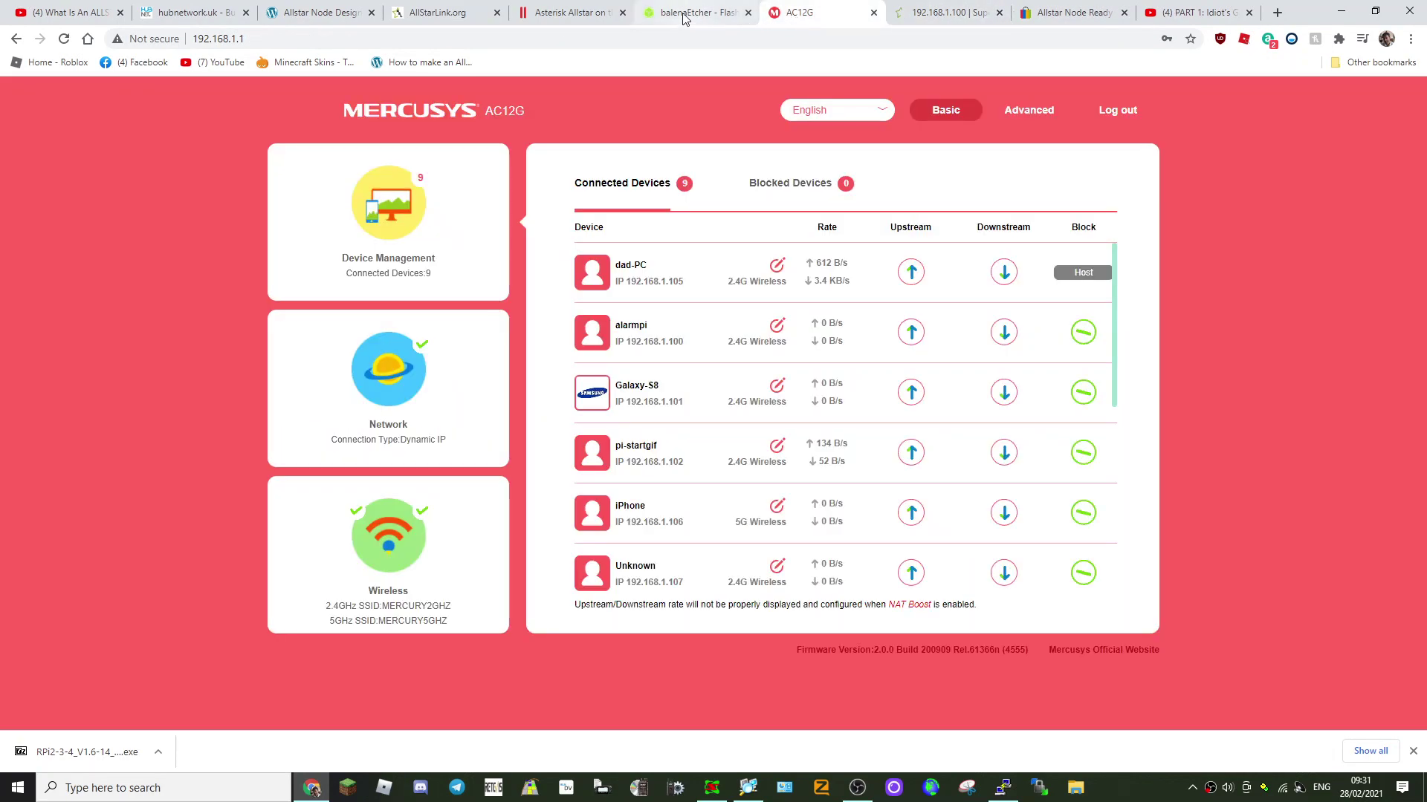
{"action": "left_click", "coordinate": [691, 15]}
{"action": "left_click", "coordinate": [568, 13]}
{"action": "left_click", "coordinate": [401, 13]}
{"action": "left_click", "coordinate": [318, 13]}
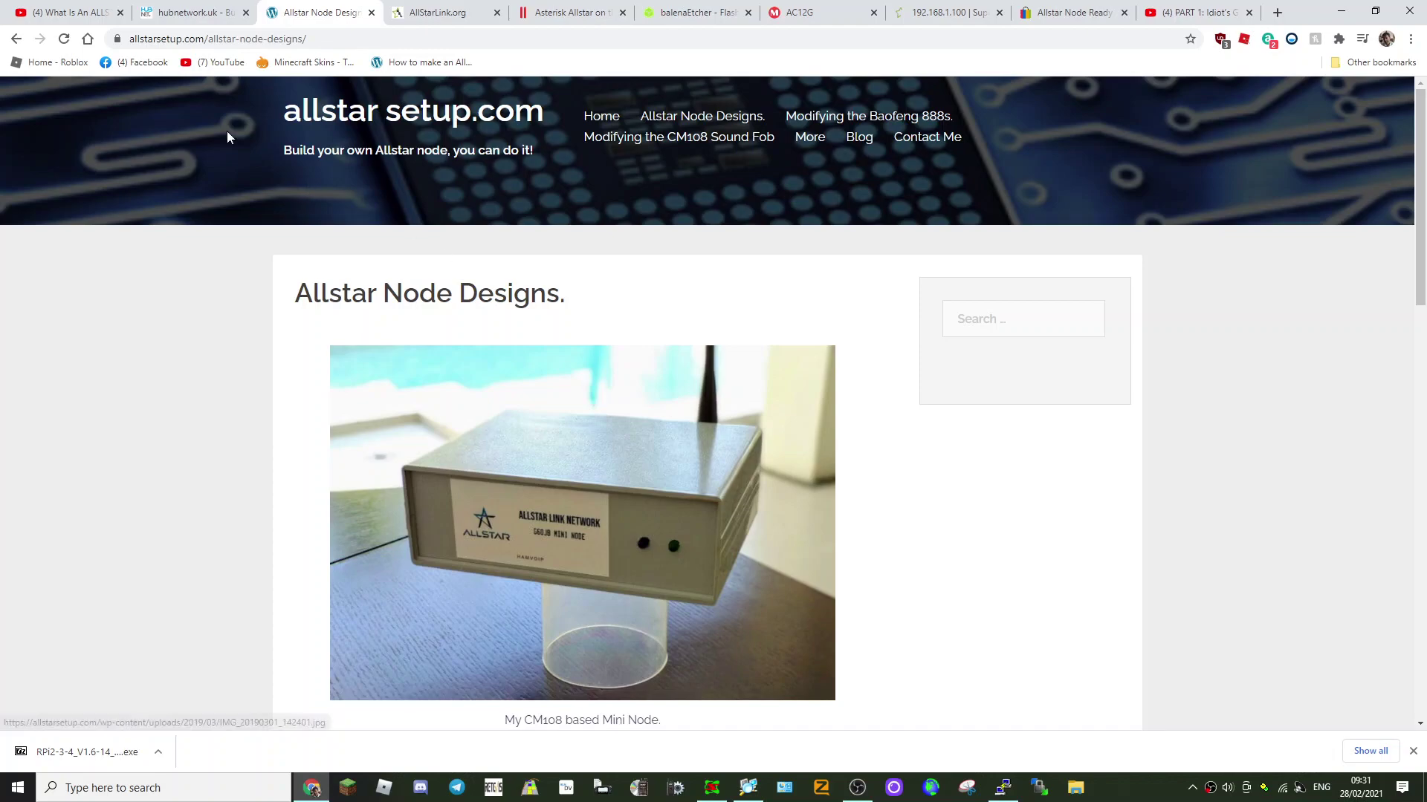
{"action": "scroll", "coordinate": [544, 444], "scroll_direction": "down", "scroll_amount": 3}
{"action": "scroll", "coordinate": [545, 445], "scroll_direction": "up", "scroll_amount": 3}
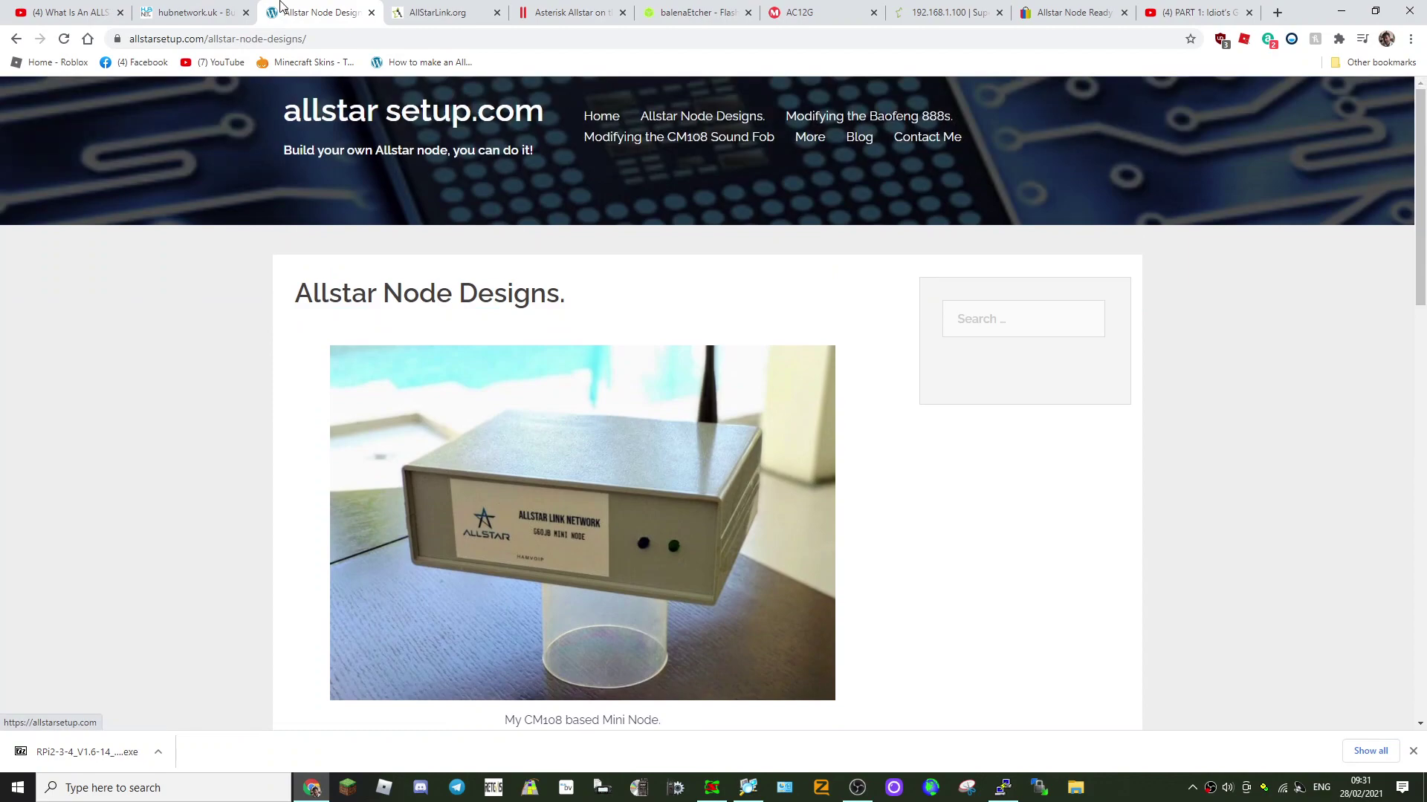
Revisit the hubnetwork.uk and balenaEtcher pages, and show the Portal options on AllStarLink.org
{"action": "left_click", "coordinate": [190, 13]}
{"action": "left_click", "coordinate": [682, 21]}
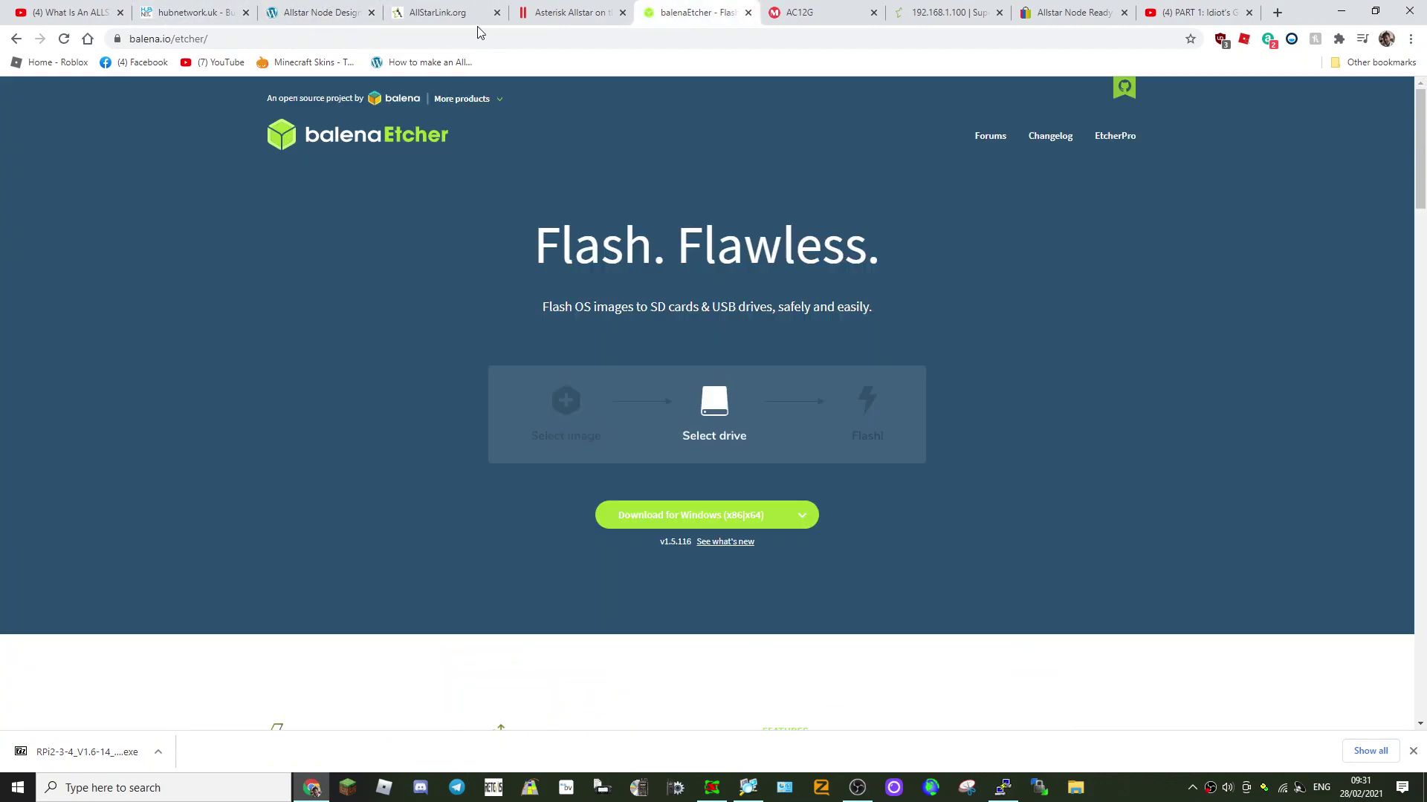
{"action": "left_click", "coordinate": [439, 18]}
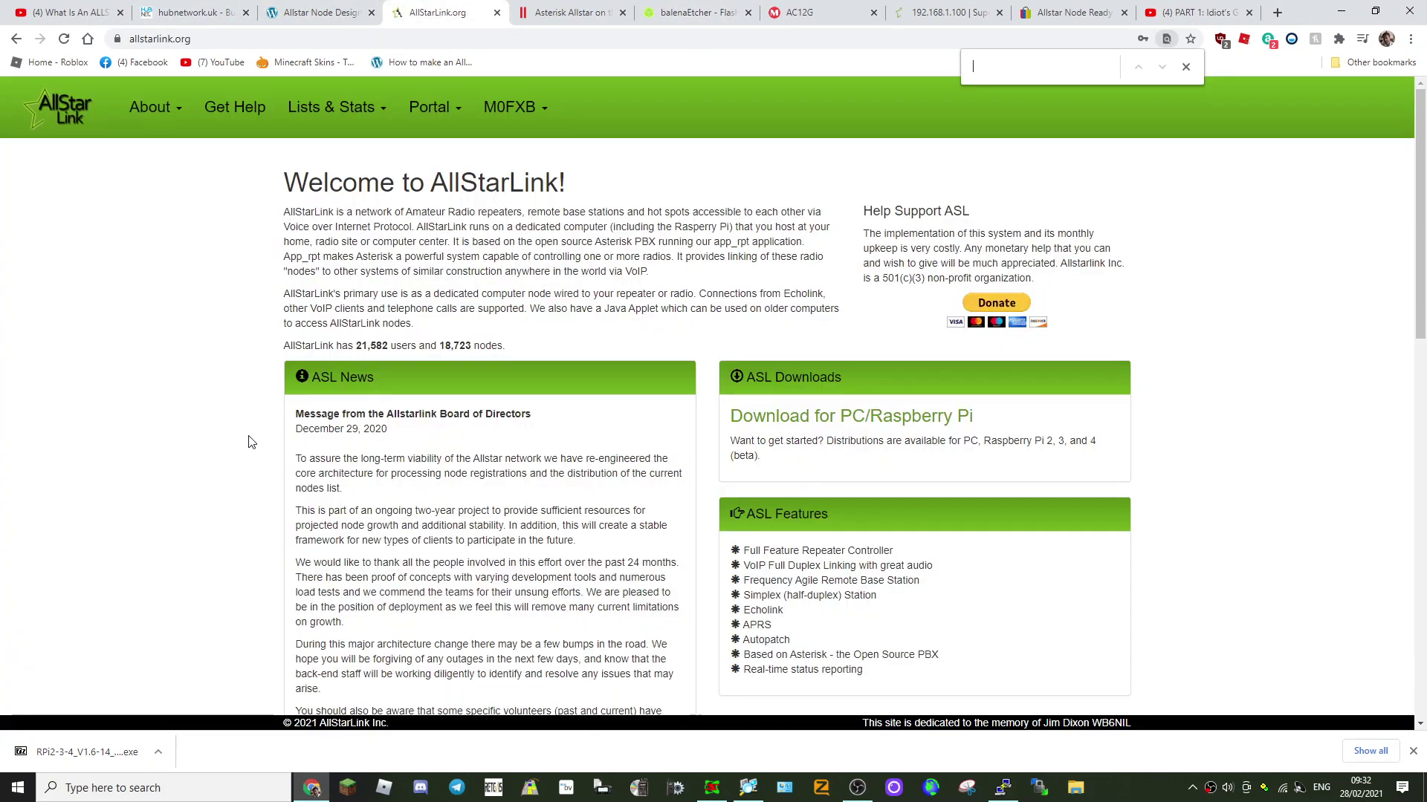
{"action": "left_click", "coordinate": [427, 110]}
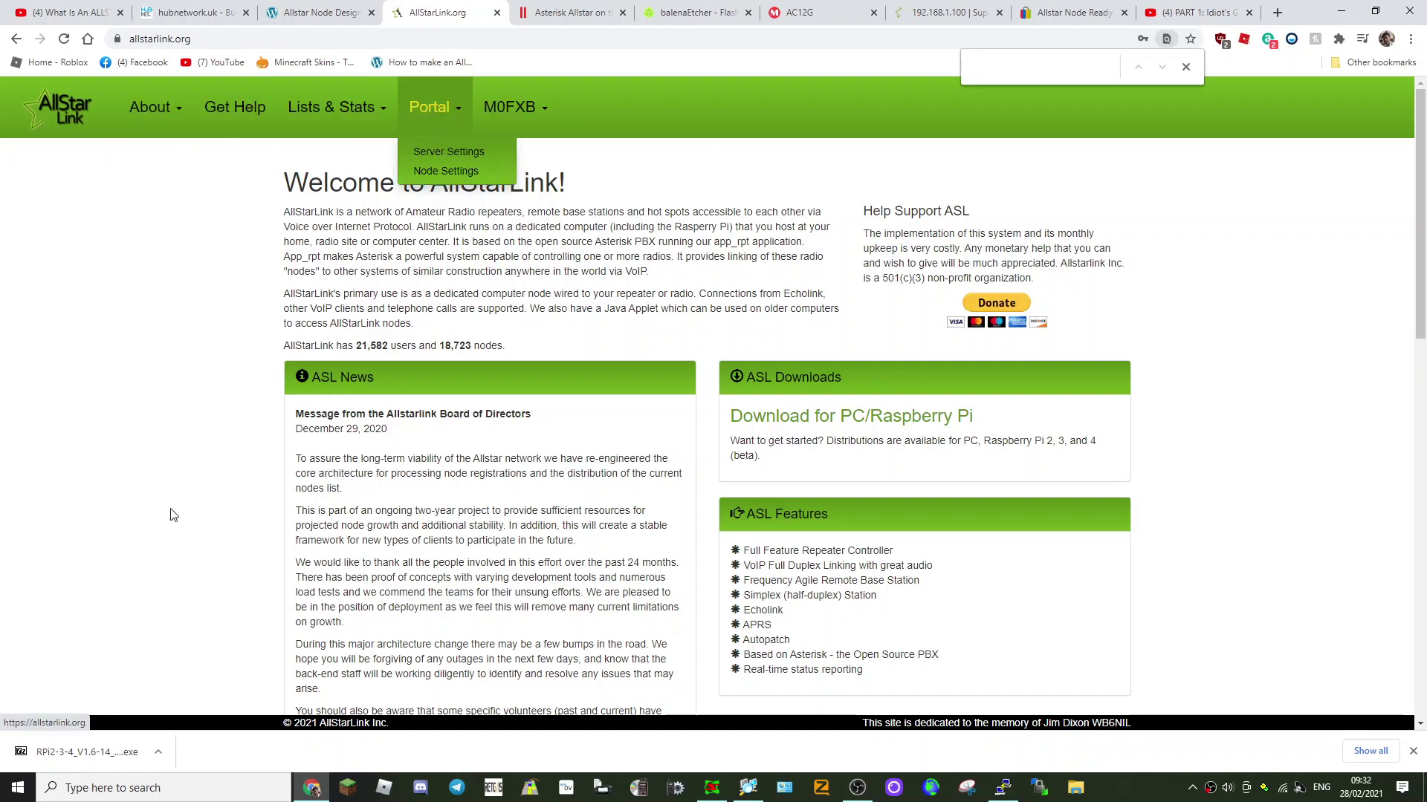